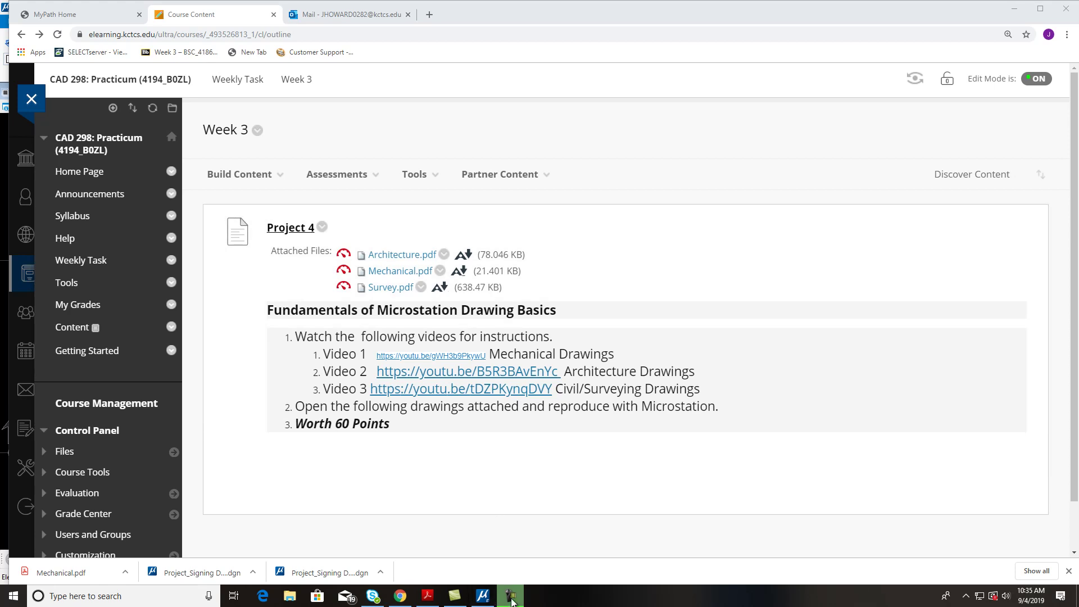
- View the Mechanical.pdf drawing in Acrobat Reader, then switch to MicroStation and close the Element Selection settings
left_click(427, 595)
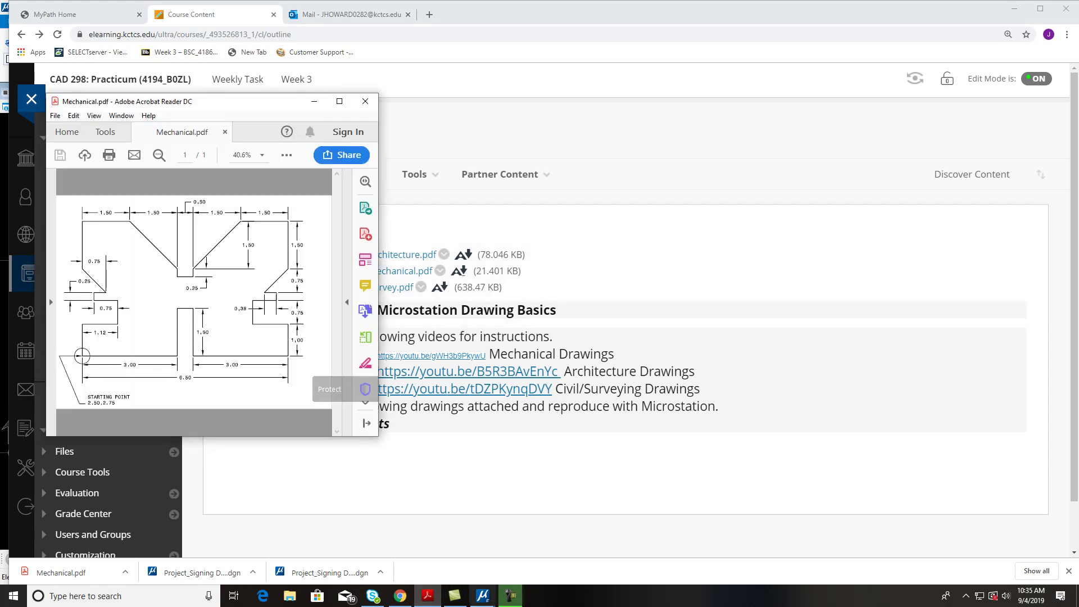
left_click(478, 598)
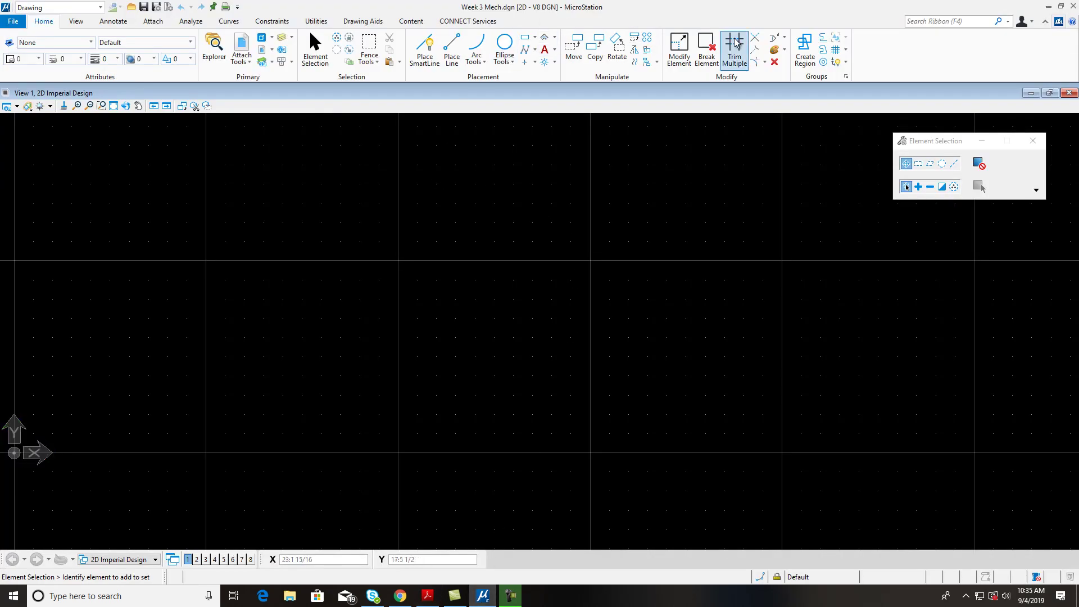
left_click(1033, 141)
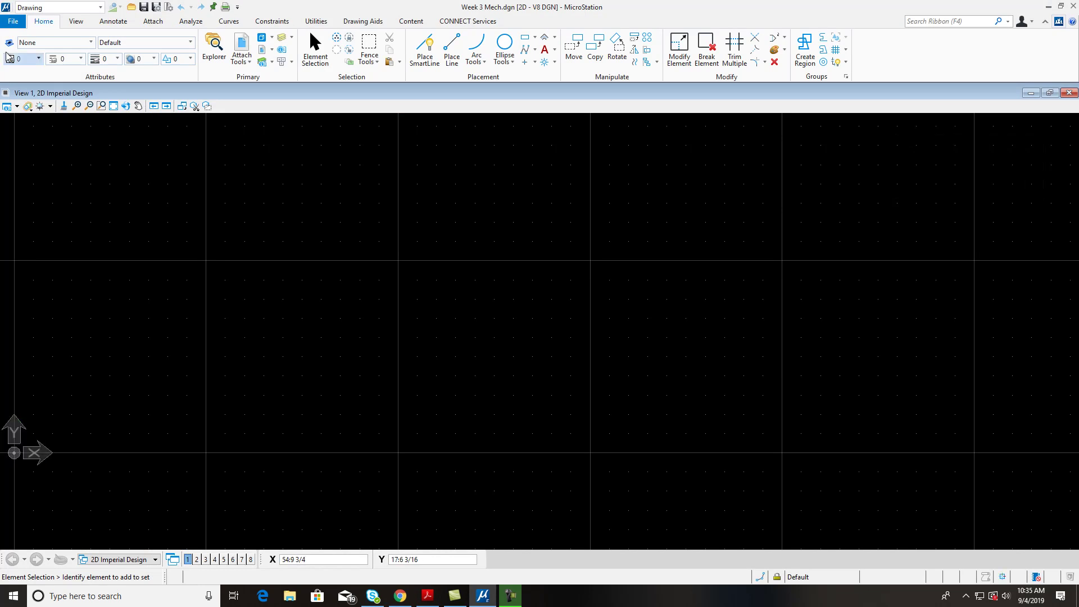
- Create a new design file named "Week 3 mechancial" on the Desktop from the 2D Imperial Design seed
left_click(17, 22)
left_click(25, 47)
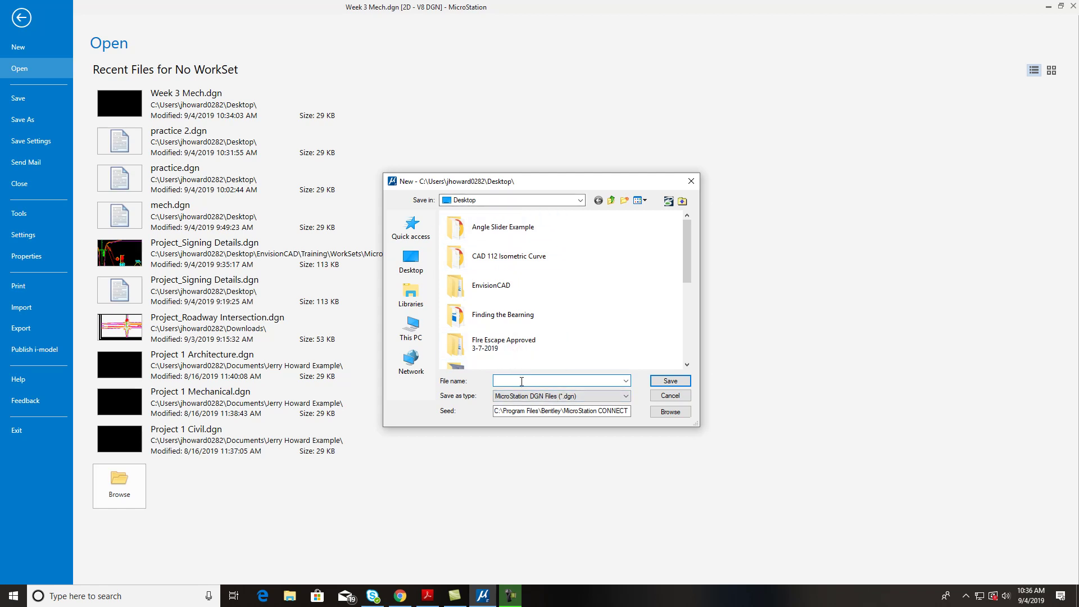
type("Week")
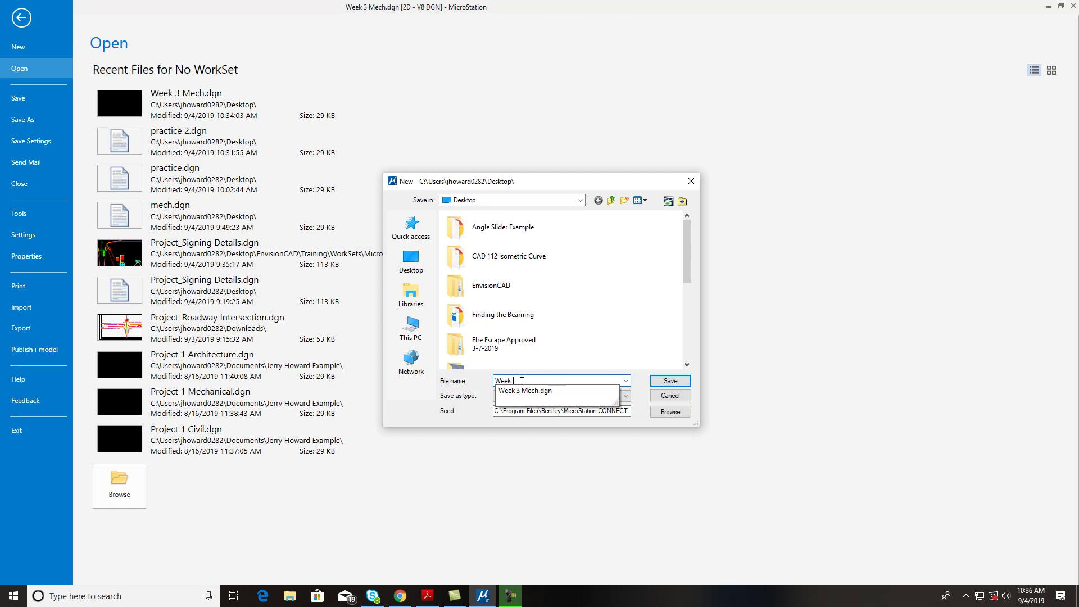
type(" 3 mechancial")
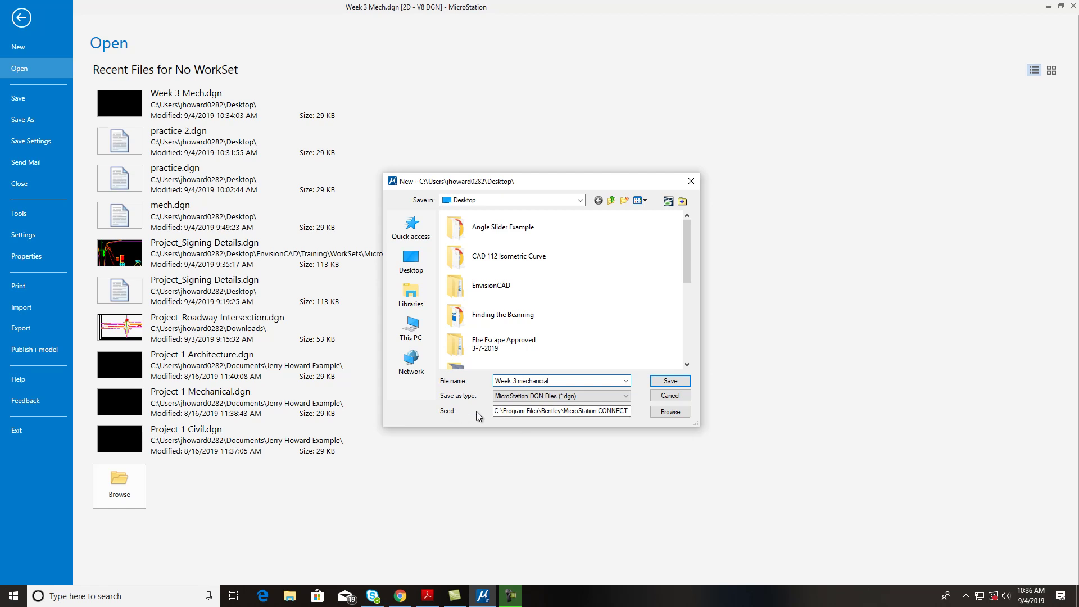
left_click(672, 413)
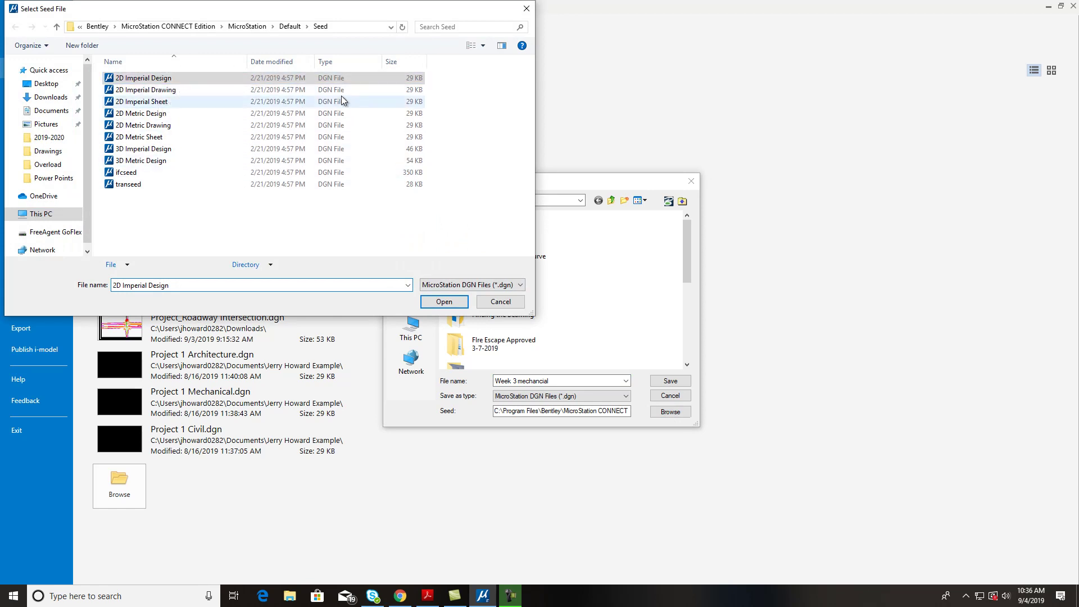
left_click(444, 302)
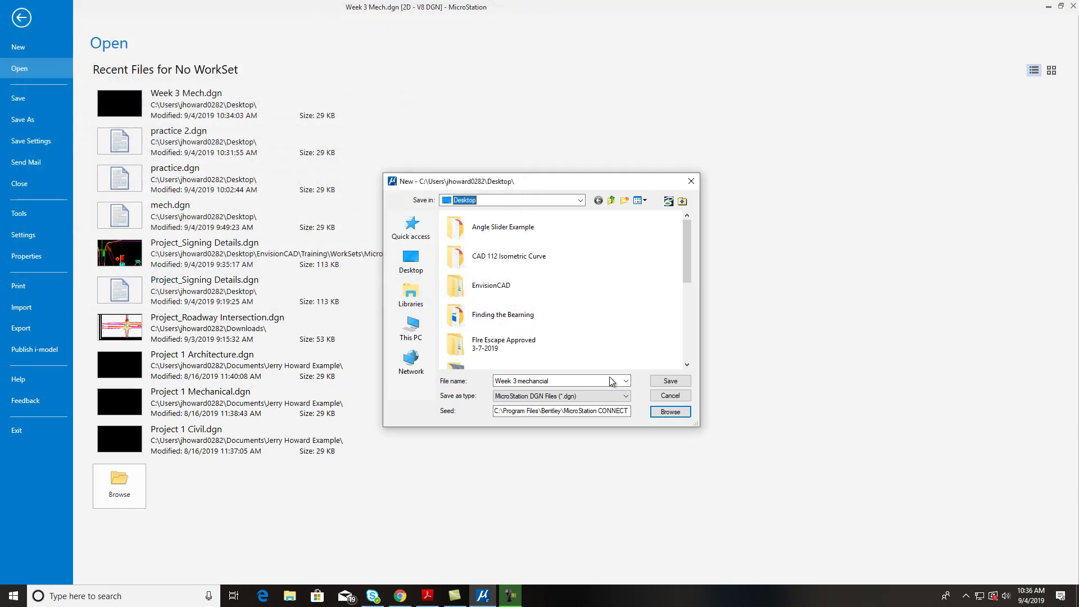
left_click(672, 381)
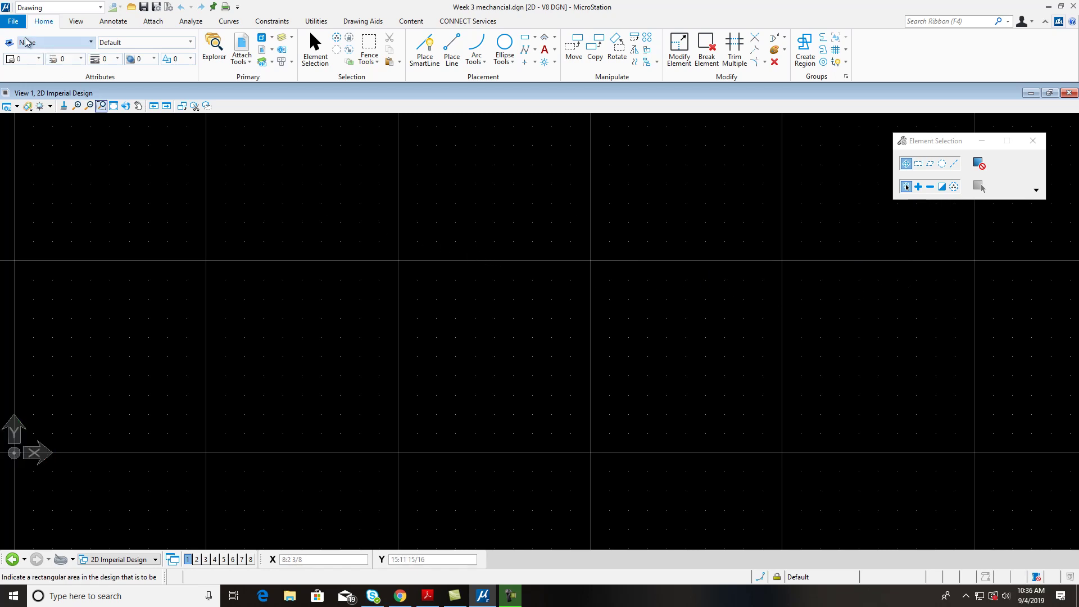
- In the design file's working units, set the linear format to MU and the master unit to Inches
left_click(16, 23)
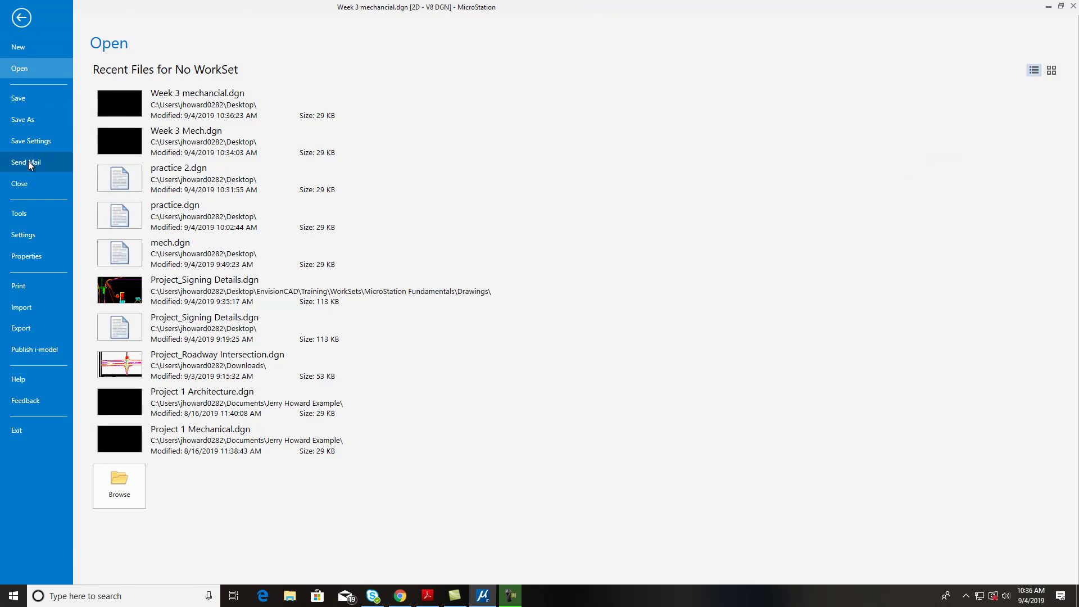
left_click(28, 215)
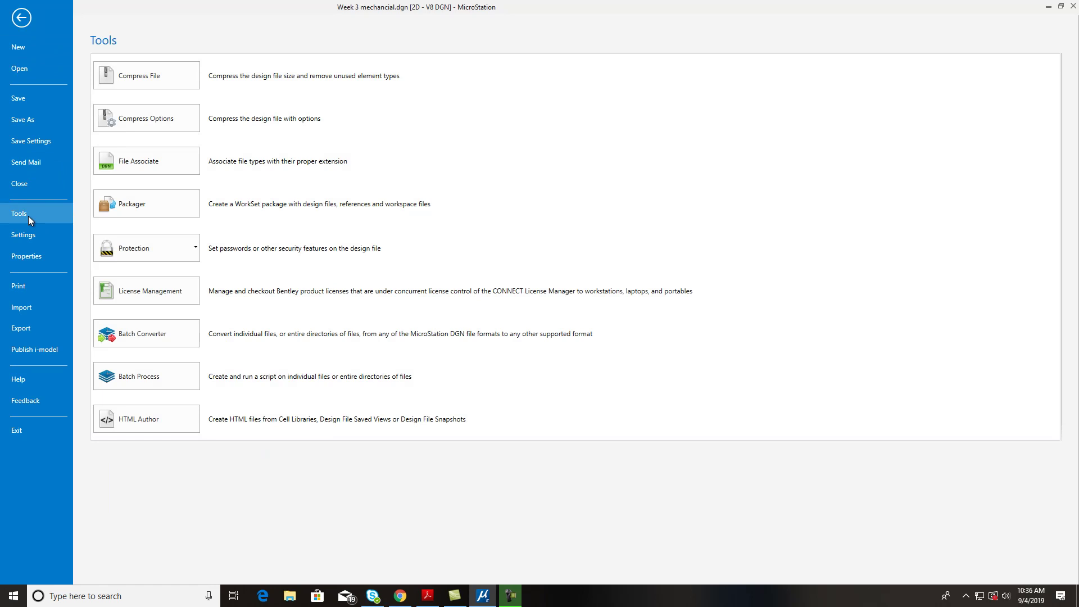
left_click(28, 237)
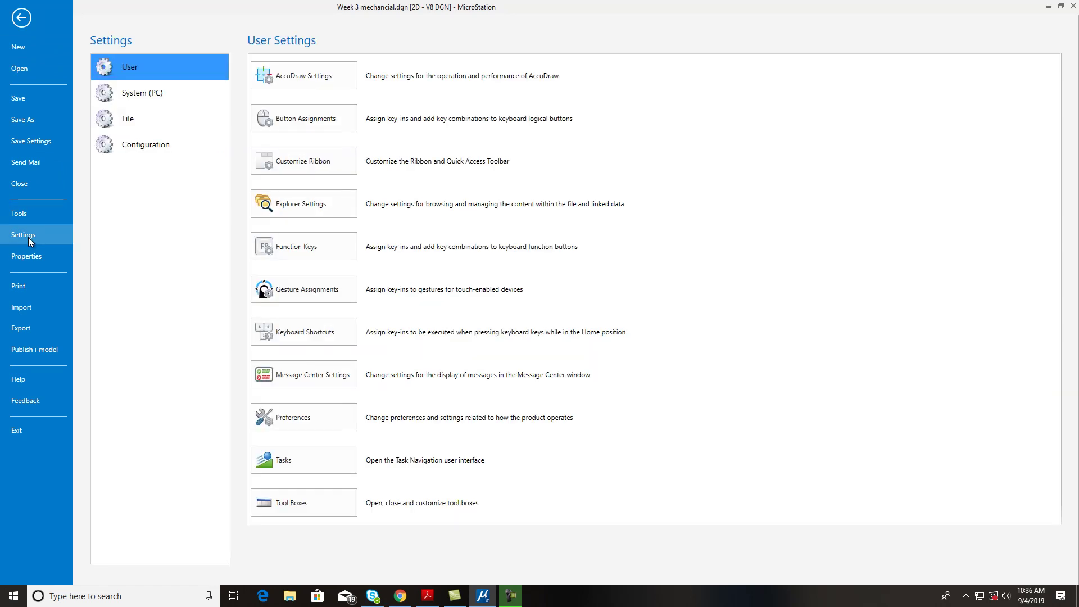
left_click(126, 121)
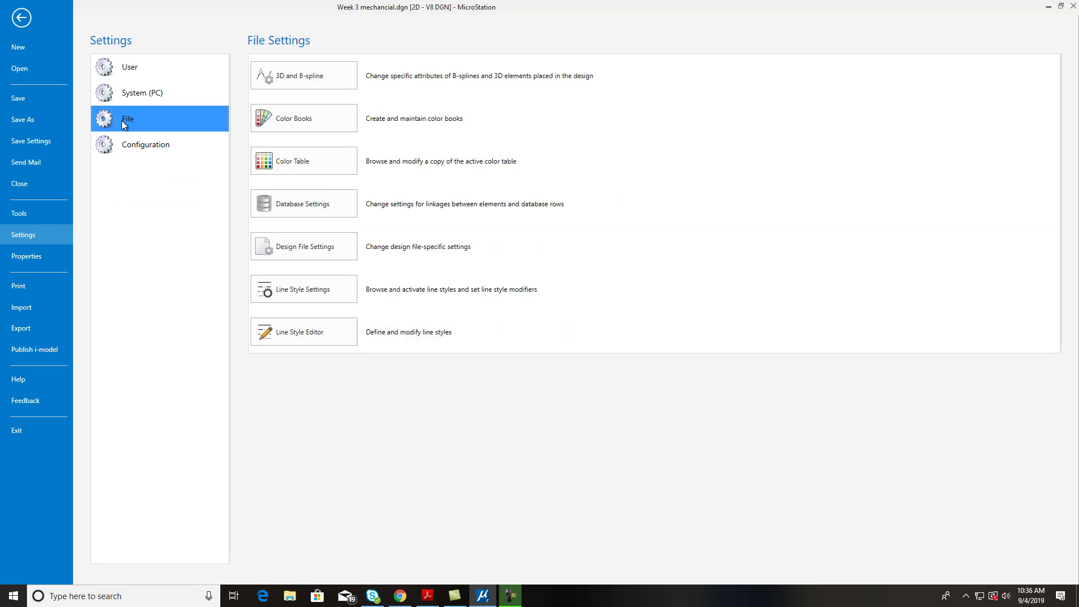
left_click(327, 252)
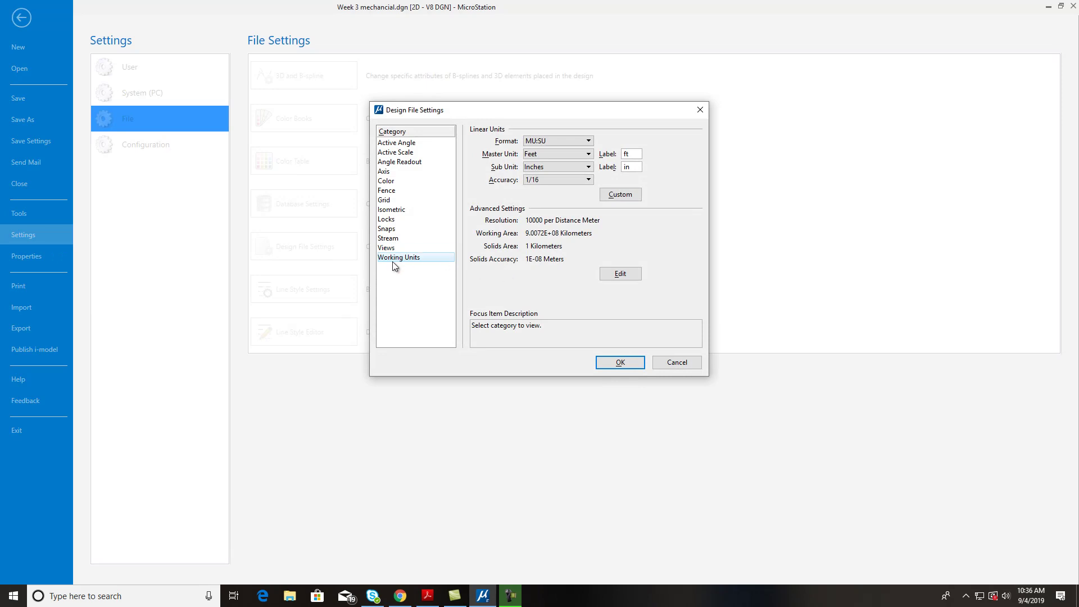
left_click(587, 141)
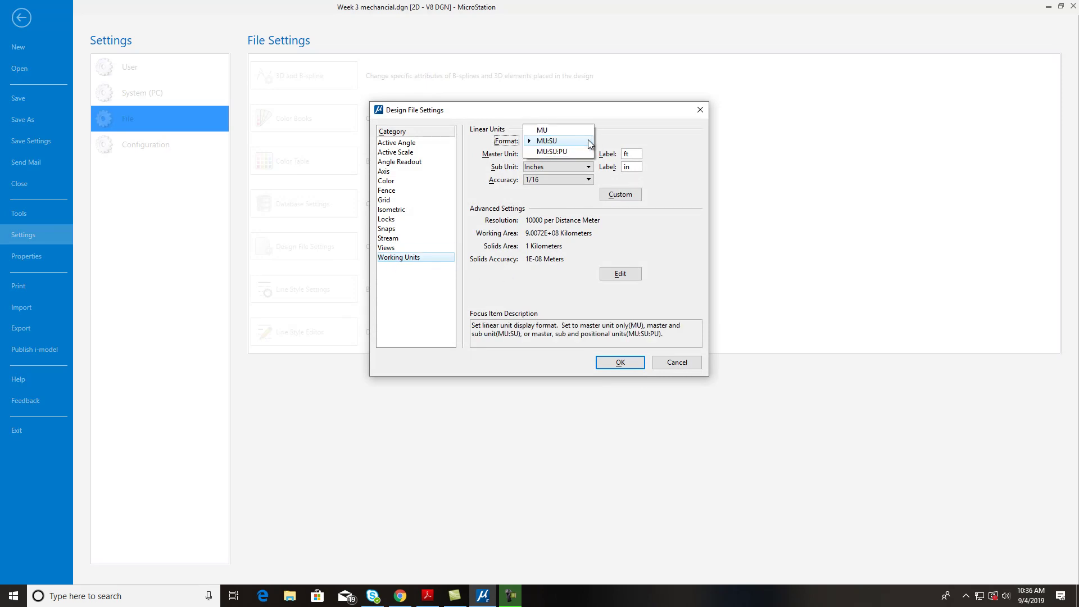
left_click(566, 133)
left_click(568, 154)
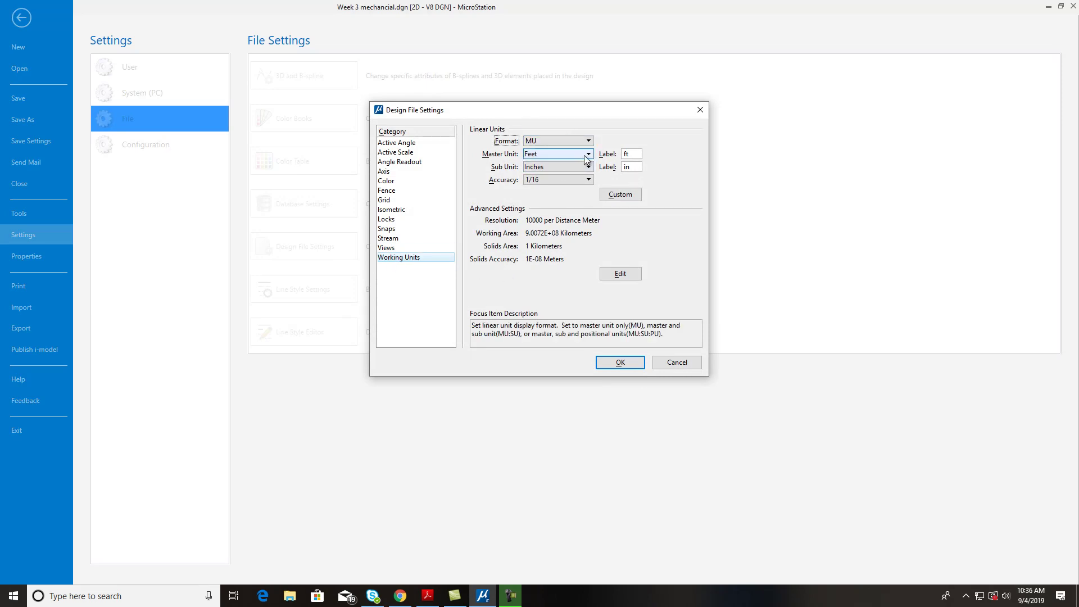
left_click(554, 194)
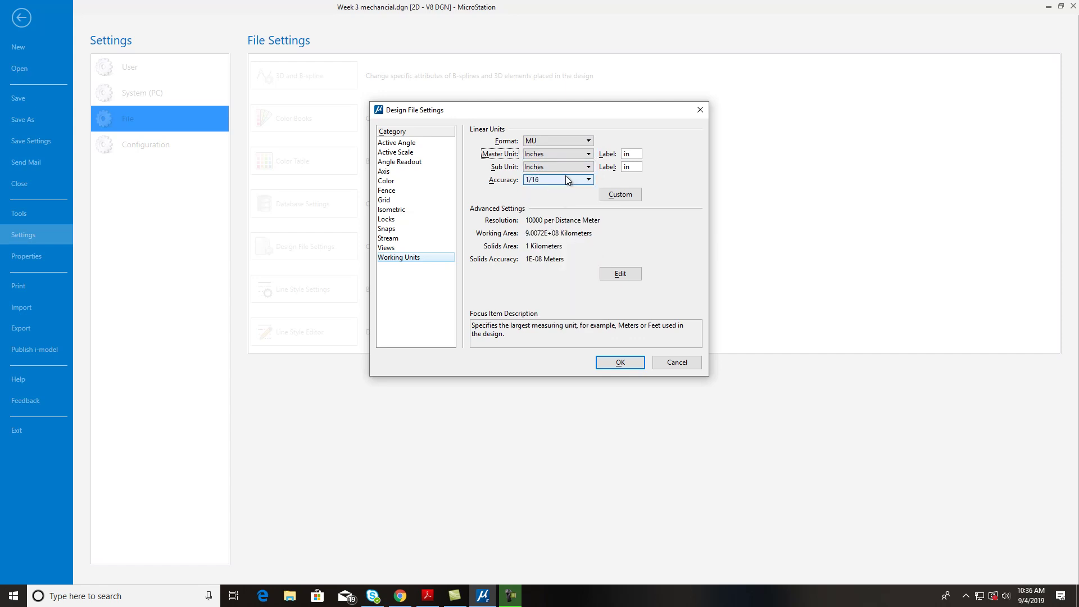
- Set the linear unit accuracy to 0.12, apply the design file settings and save the file's settings
left_click(564, 179)
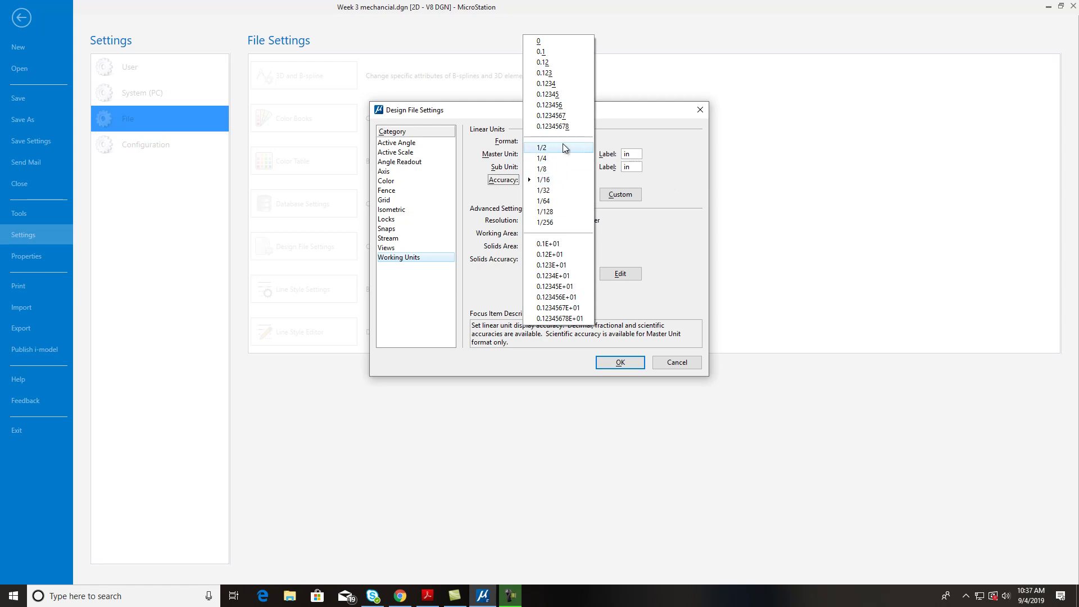
left_click(543, 62)
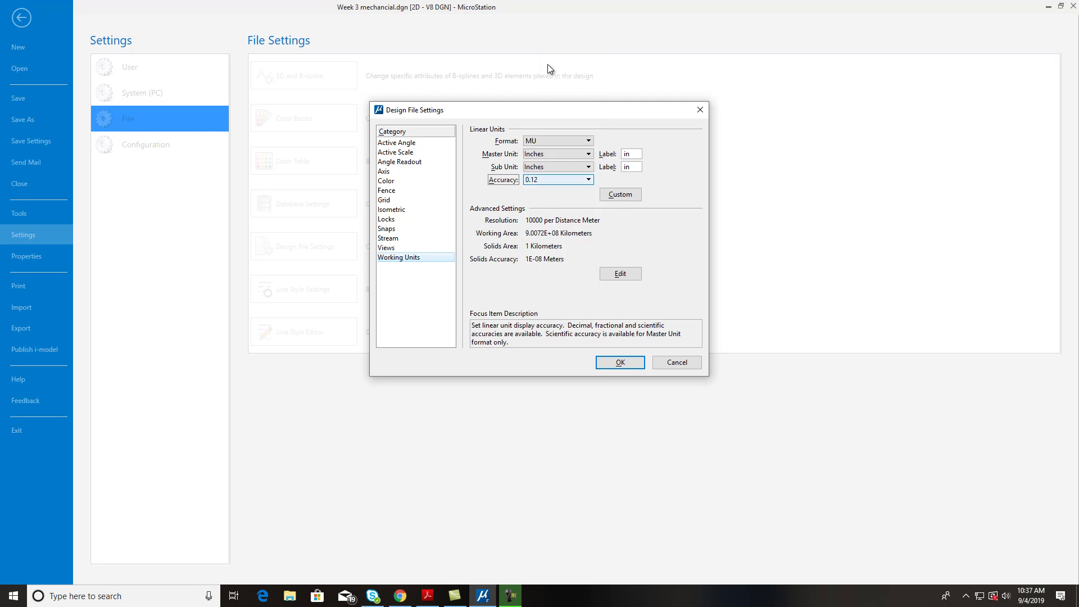
left_click(621, 363)
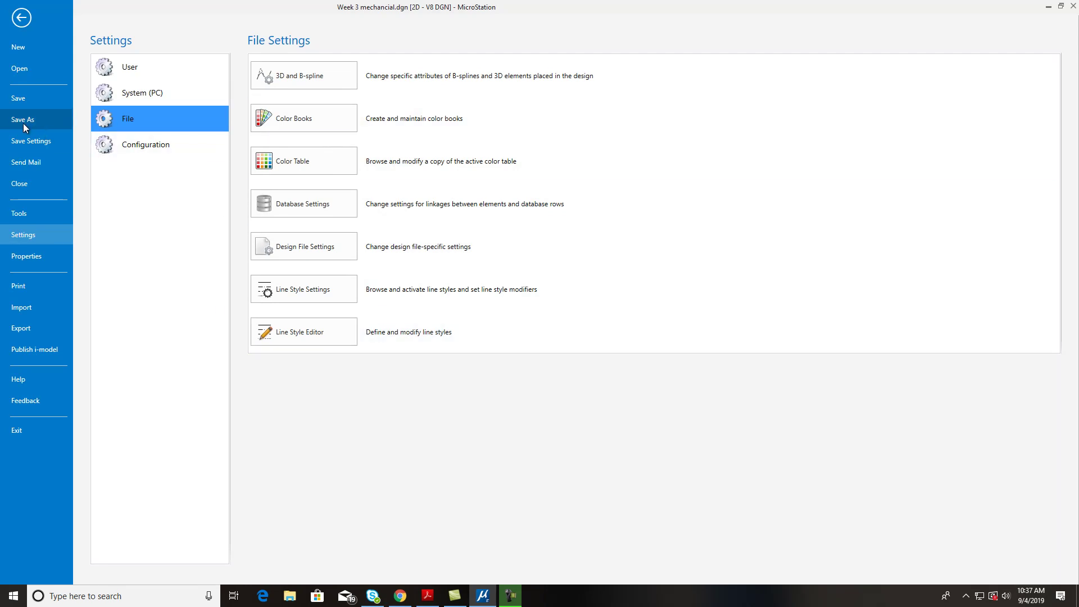
left_click(23, 142)
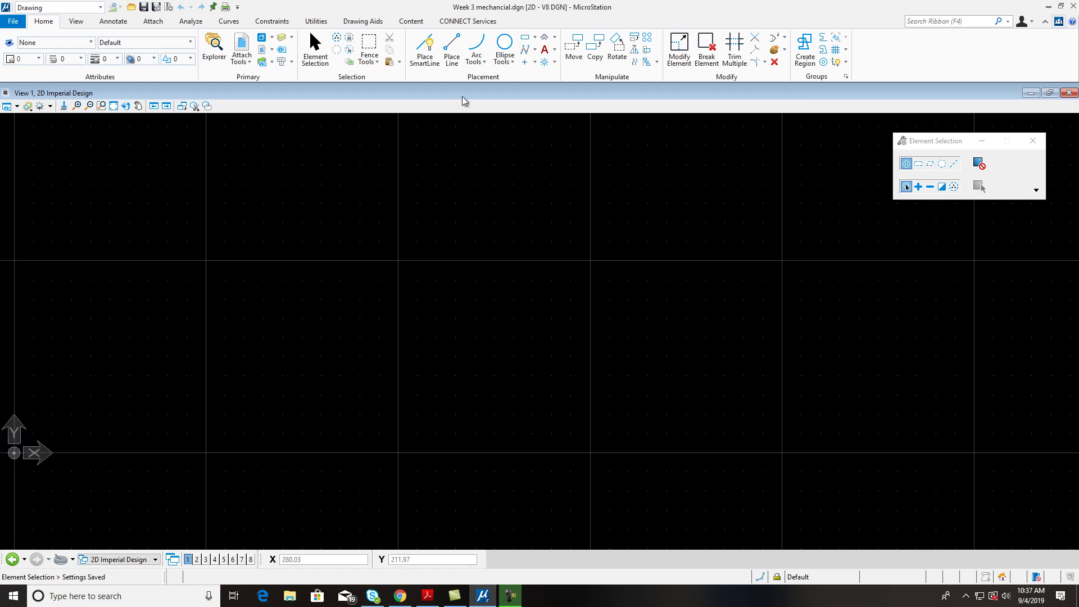
- Draw four connected practice lines forming a rough quadrilateral whose first and last lines cross at the upper left
left_click(453, 50)
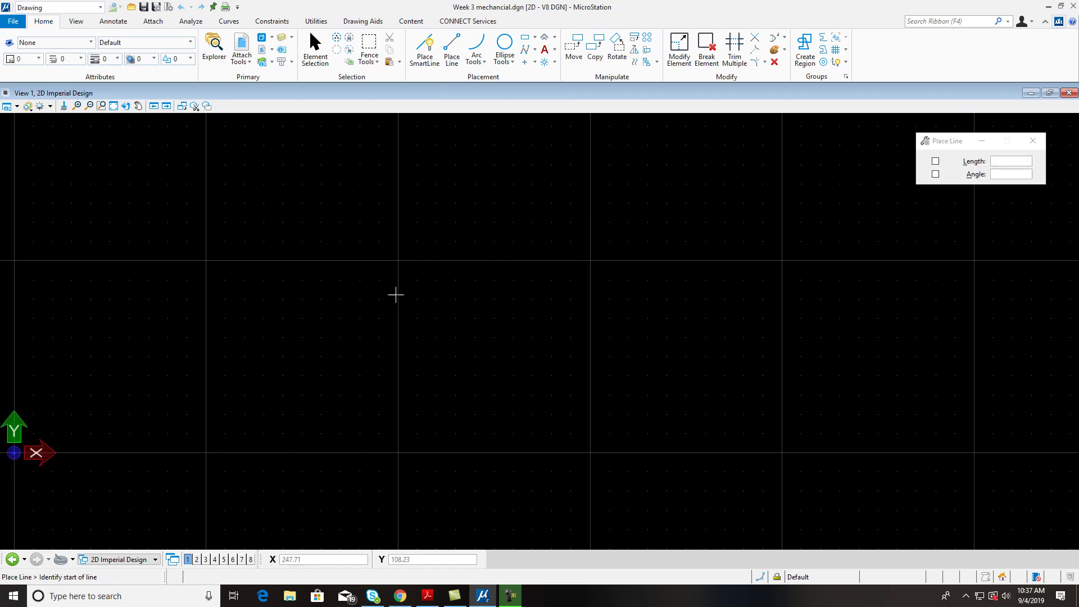
left_click(301, 337)
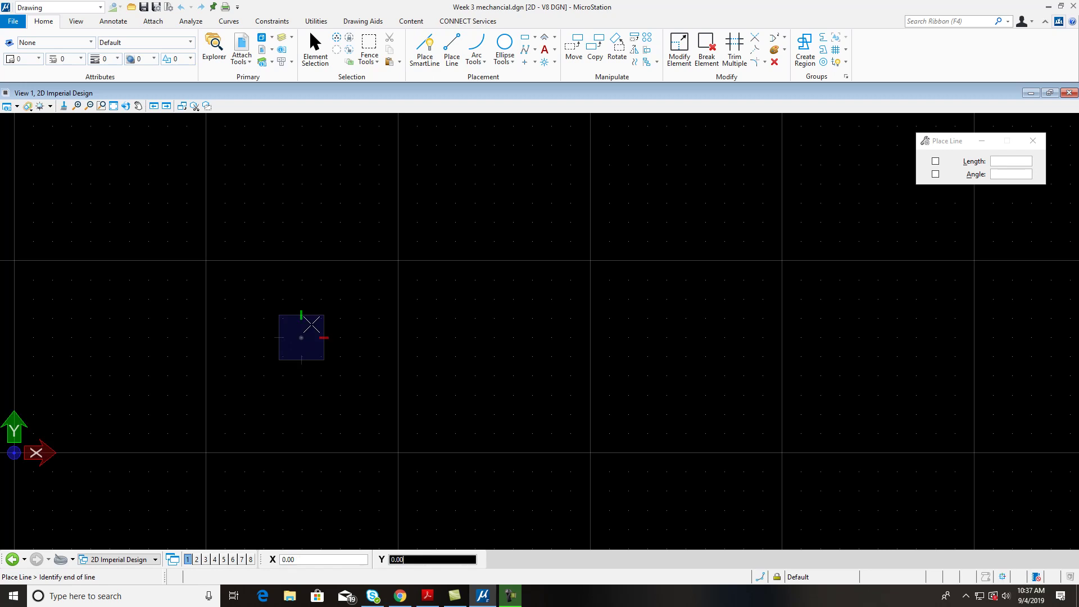
left_click(456, 223)
left_click(631, 398)
left_click(419, 422)
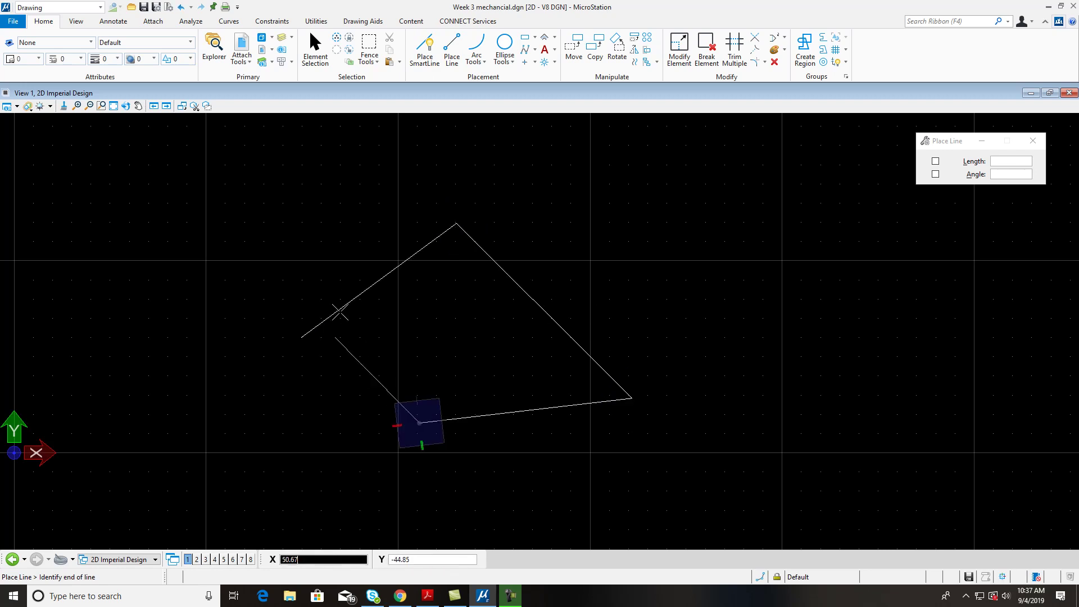
left_click(336, 236)
right_click(242, 233)
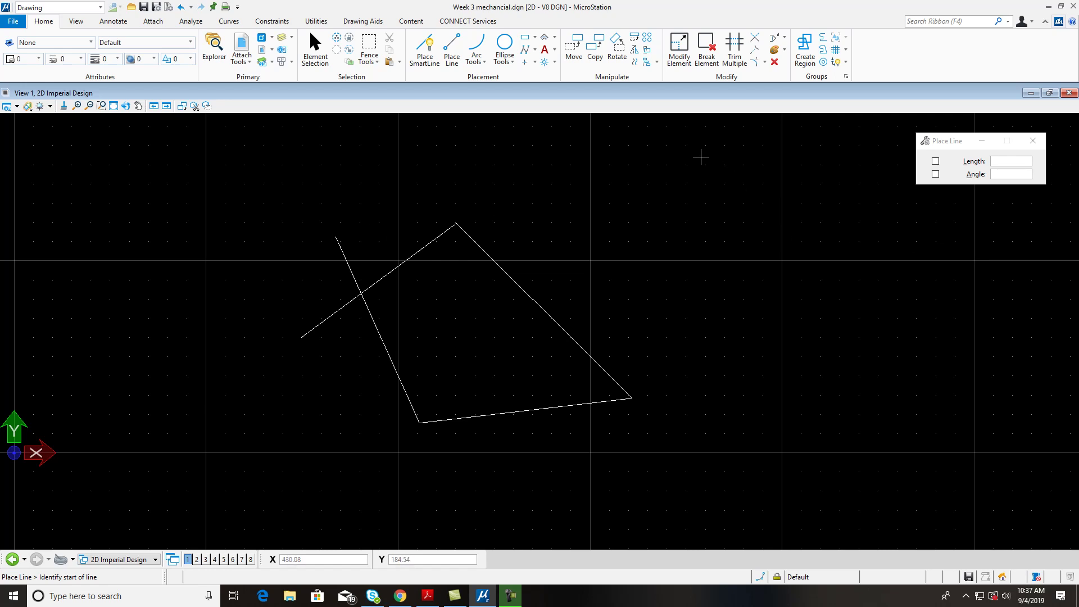
- Trim the last line's overhang above the crossing with Trim Multiple in Trim mode, using the first line as cutting edge
left_click(732, 59)
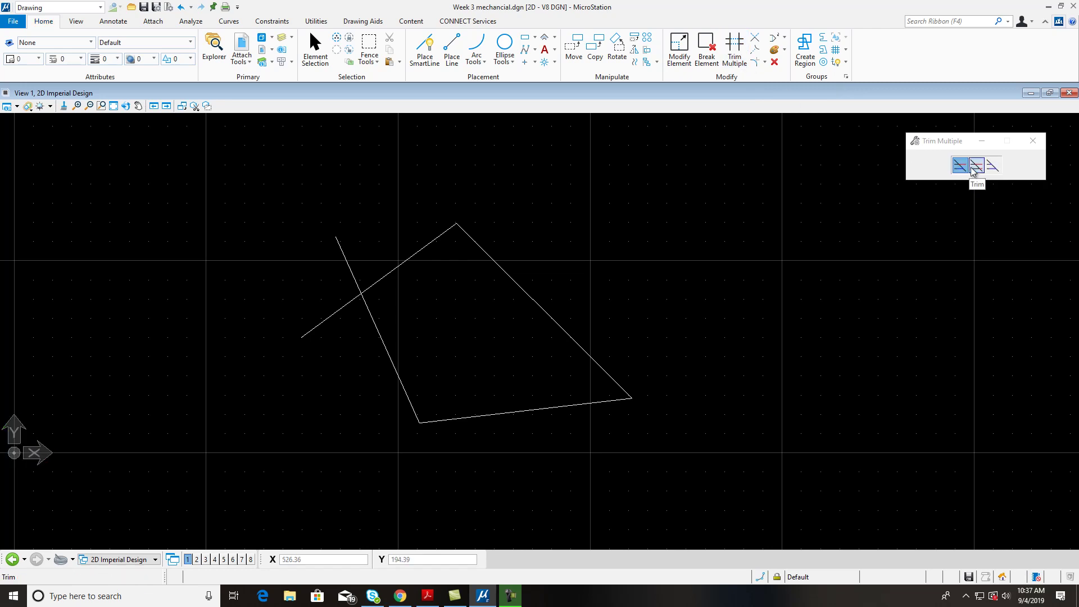
left_click(975, 166)
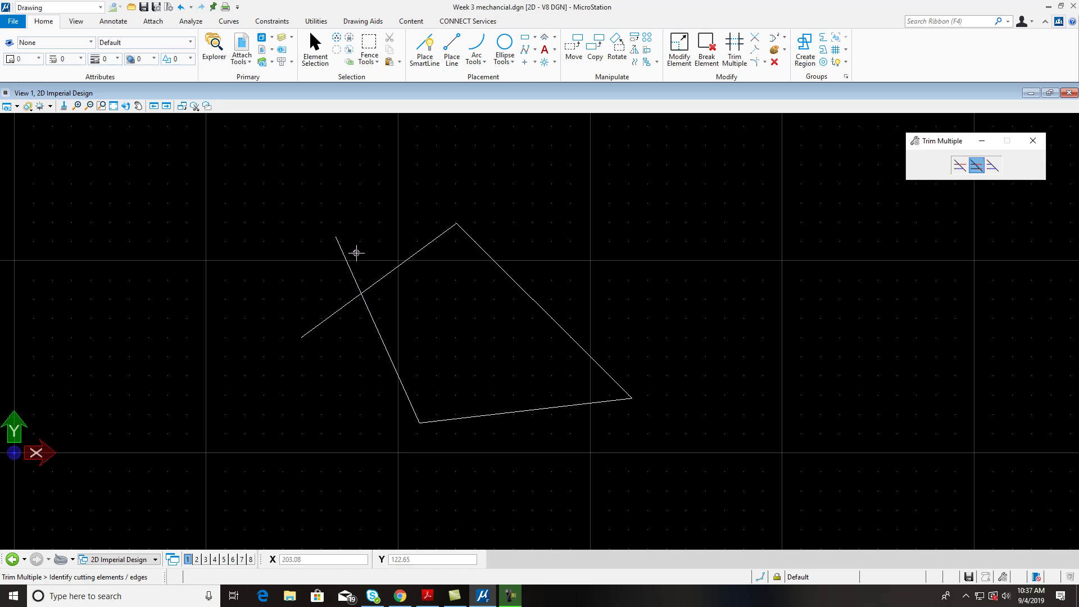
left_click(392, 273)
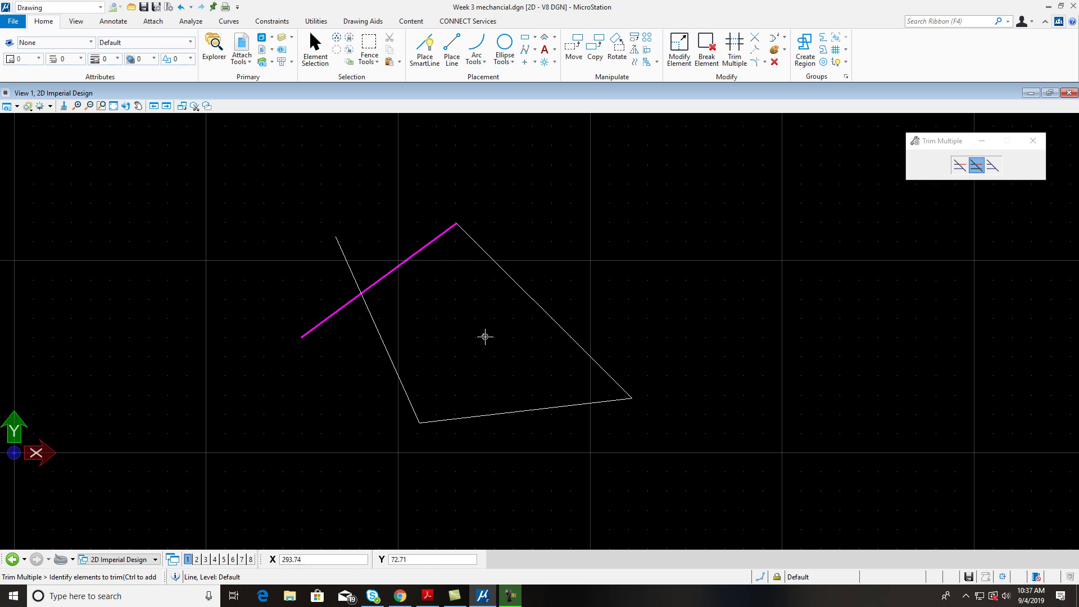
left_click(348, 263)
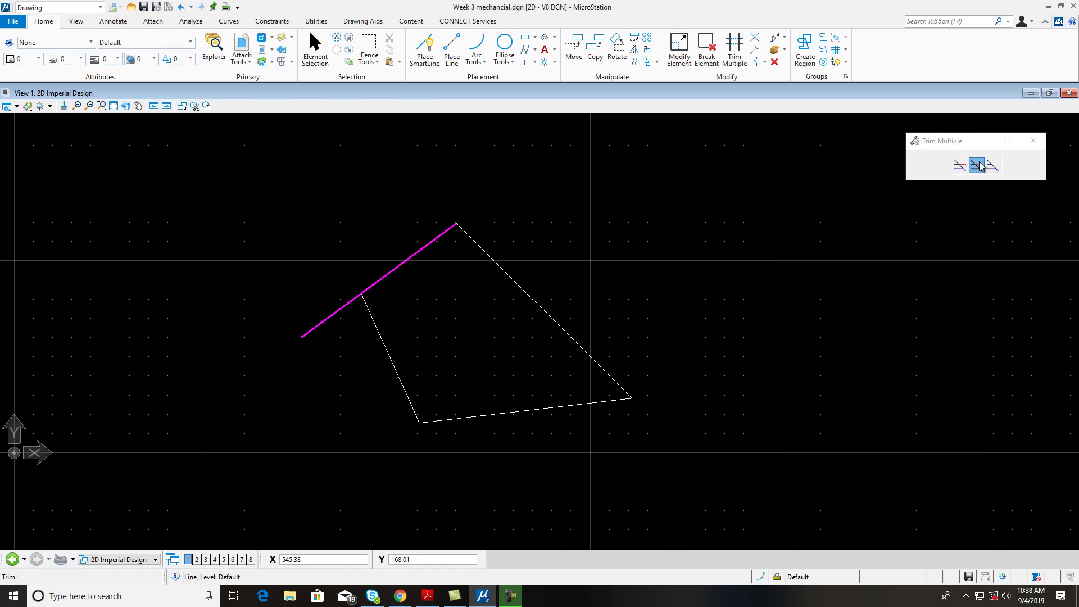
right_click(916, 204)
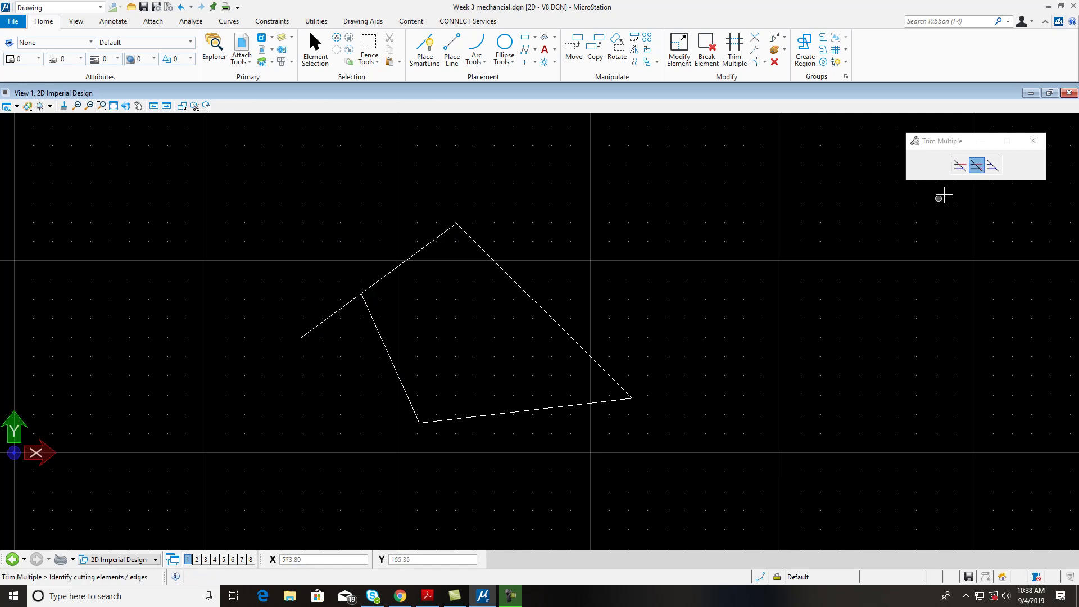
- Trim the first line's overhang beyond the crossing, using the quadrilateral's left line as the cutting edge
left_click(978, 165)
left_click(368, 309)
left_click(338, 312)
right_click(840, 257)
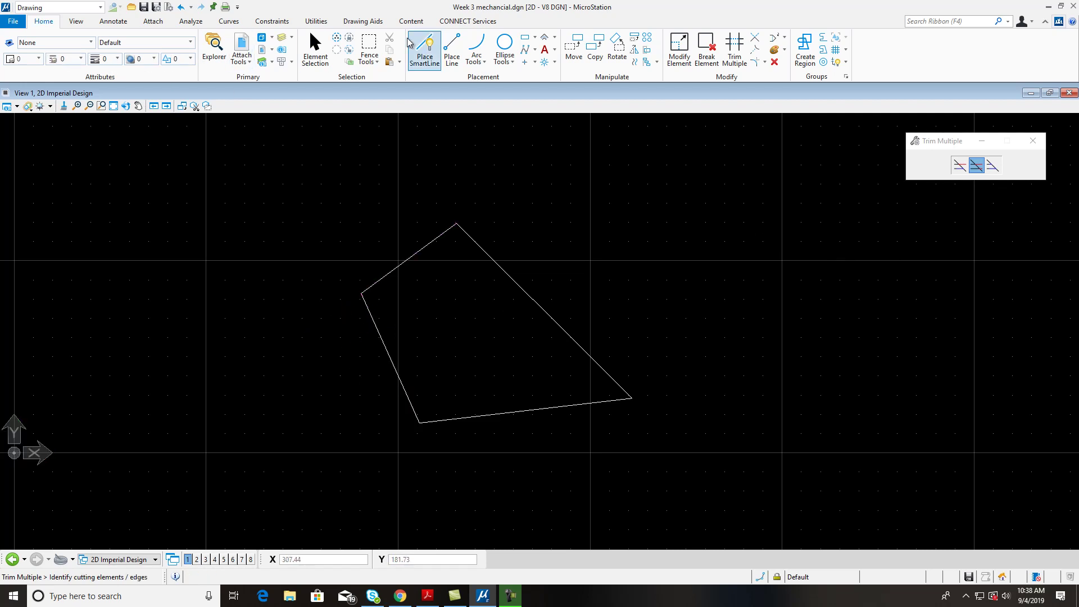
- Draw a short, nearly horizontal separate line to the upper right of the quadrilateral
left_click(451, 51)
left_click(773, 243)
left_click(644, 258)
right_click(626, 243)
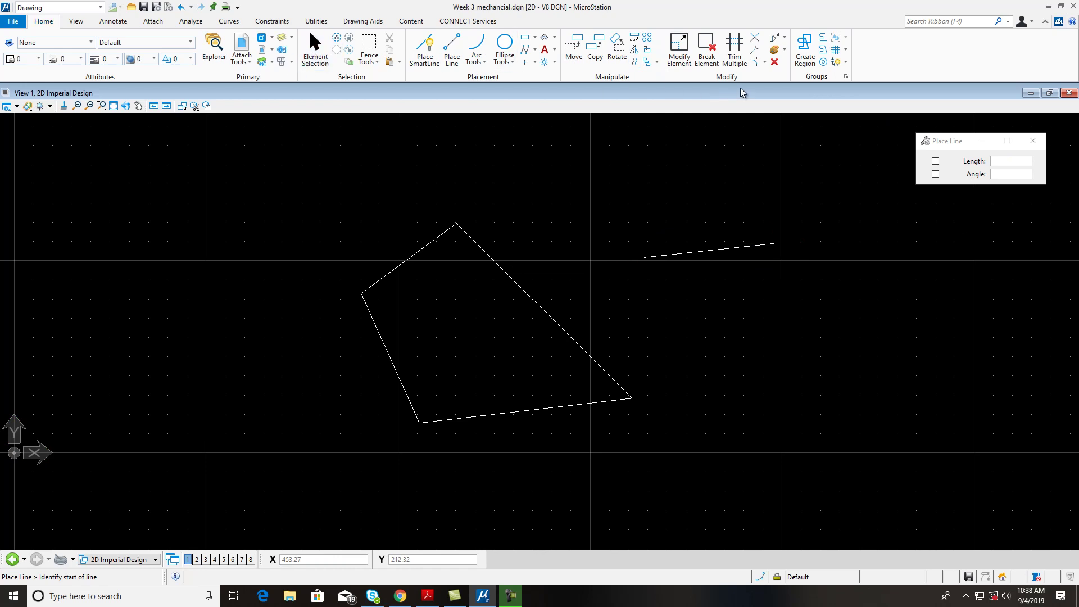
- Extend the separate upper line to the quadrilateral's right side with Trim Multiple in Extend mode, using that side as the boundary
left_click(735, 49)
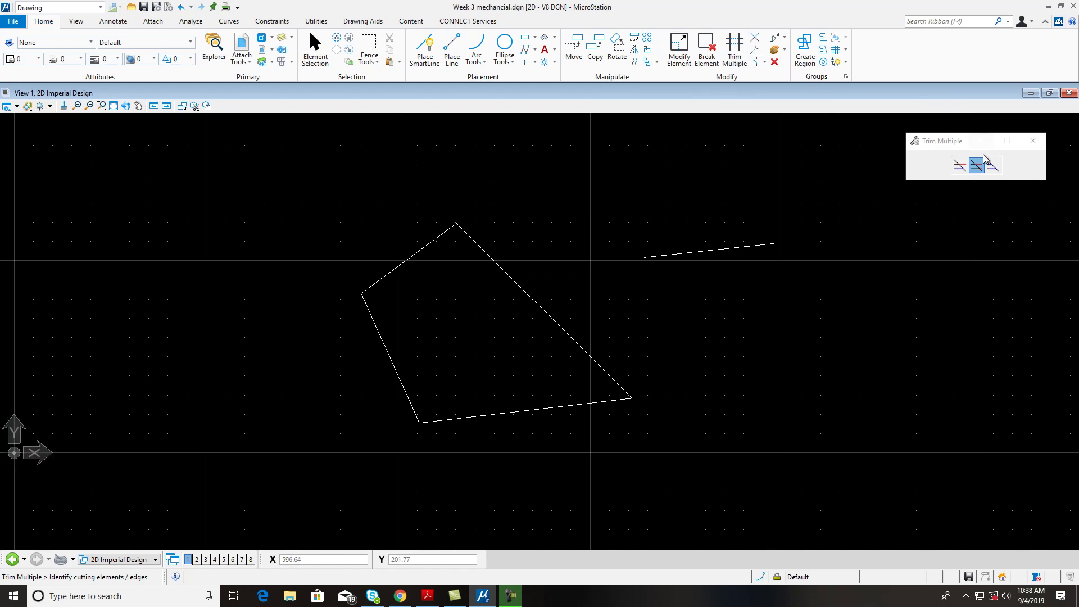
left_click(996, 166)
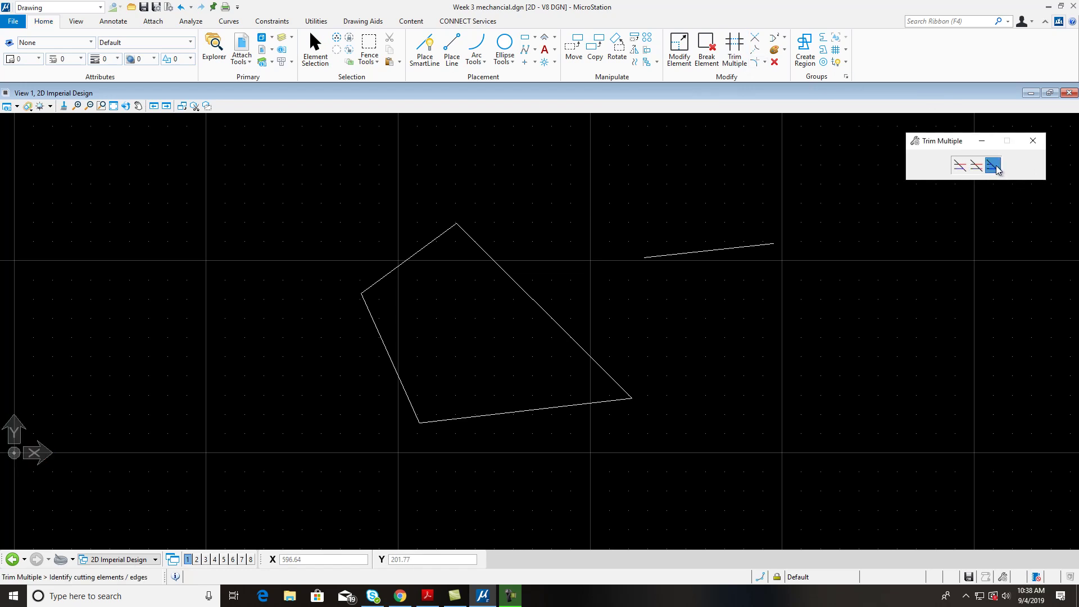
left_click(535, 301)
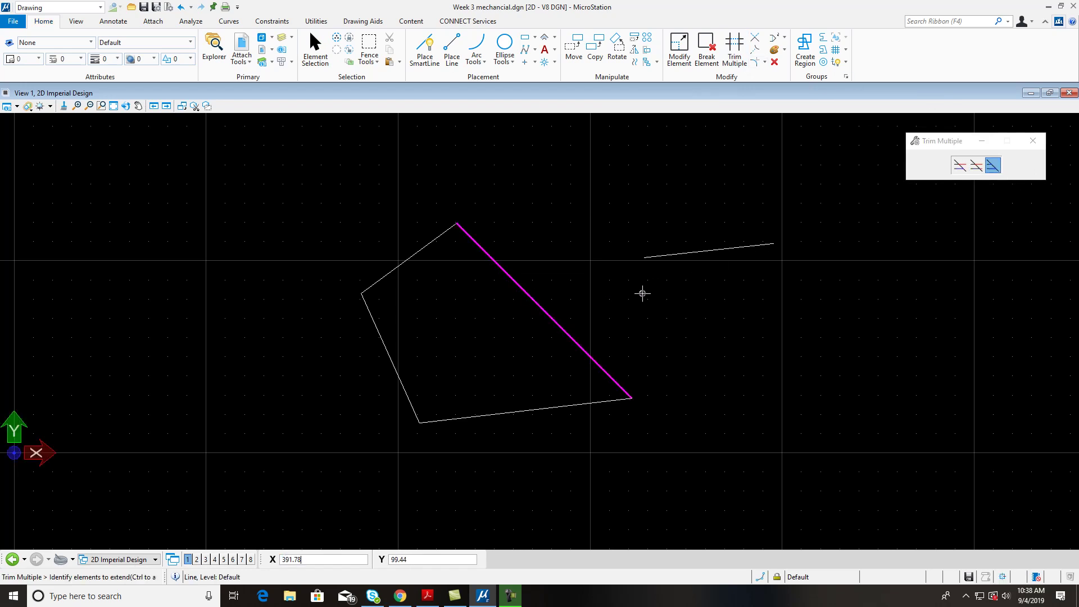
left_click(655, 254)
right_click(777, 289)
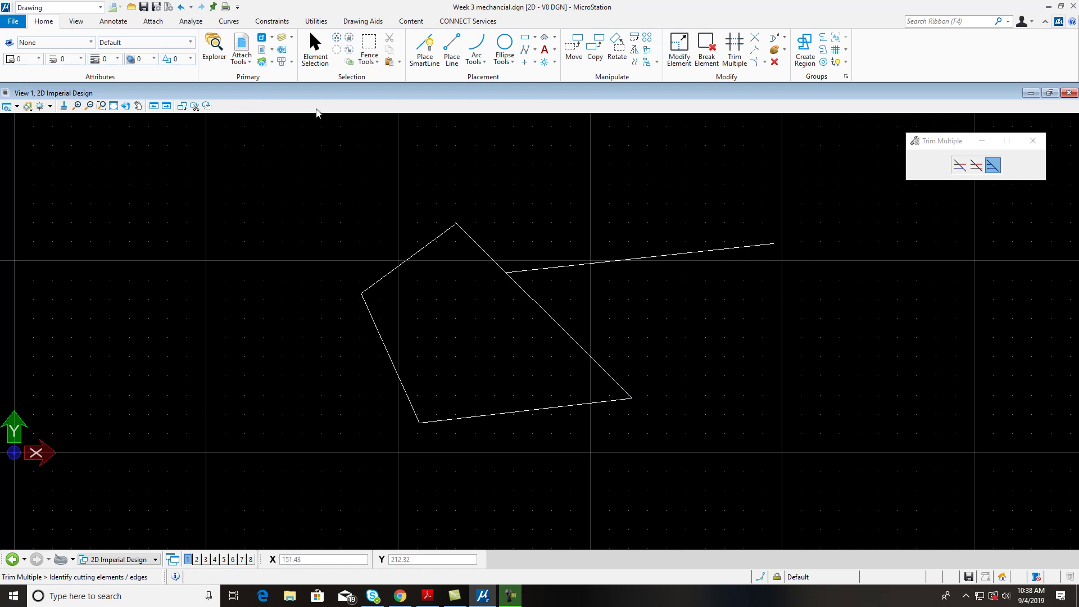
- Select the quadrilateral's long right line and its lower line together and delete them
left_click(320, 52)
left_click(440, 237)
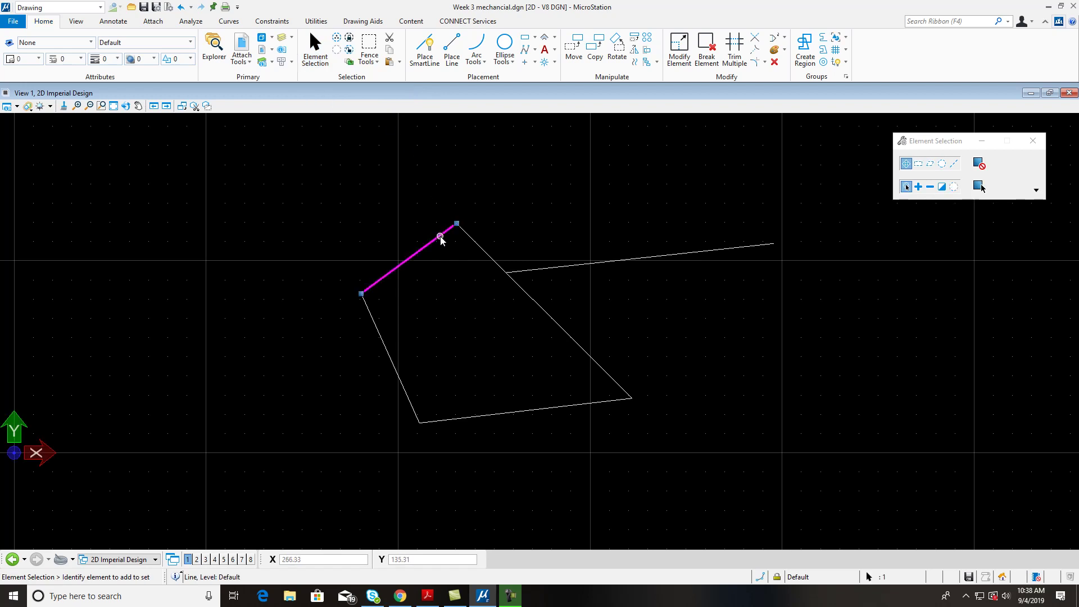
left_click_drag(651, 358, 296, 212)
left_click_drag(680, 420, 436, 354)
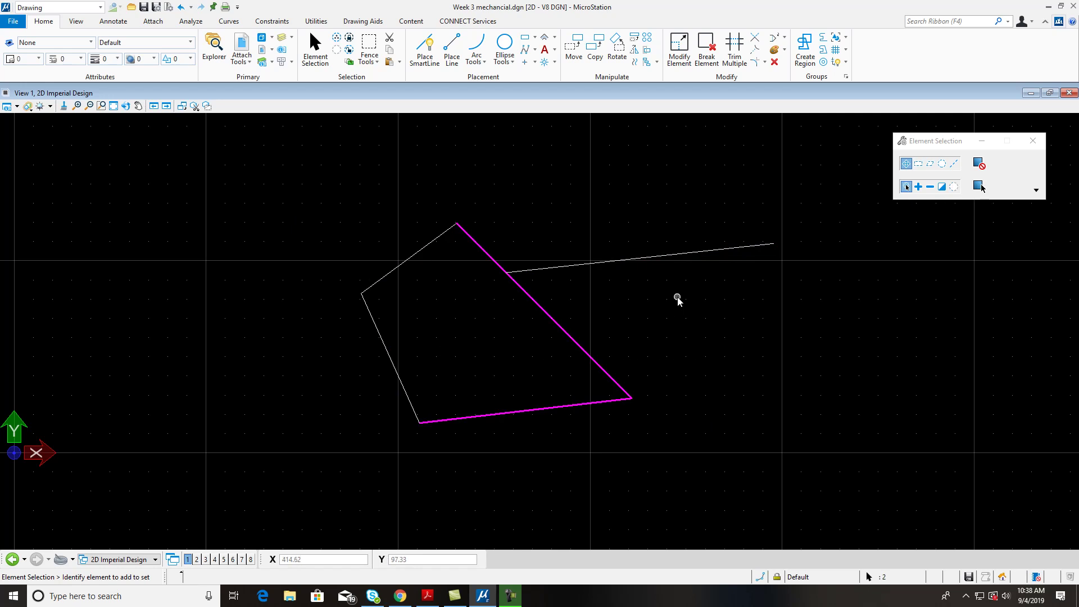
key("Delete")
- Select all the remaining practice lines with a selection window and delete them to empty the drawing
left_click_drag(706, 388, 236, 192)
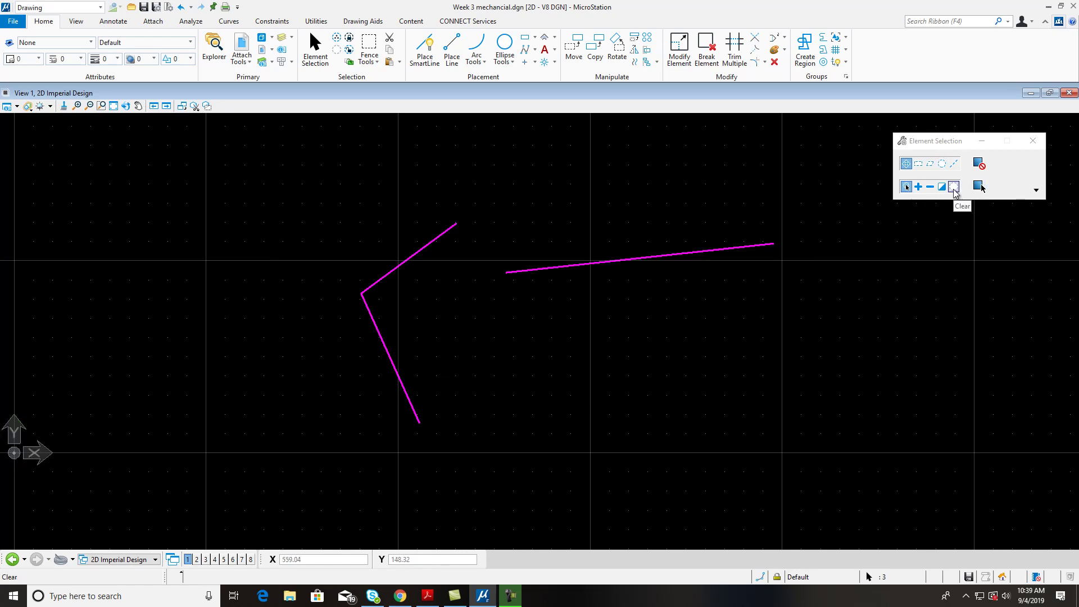
left_click(954, 188)
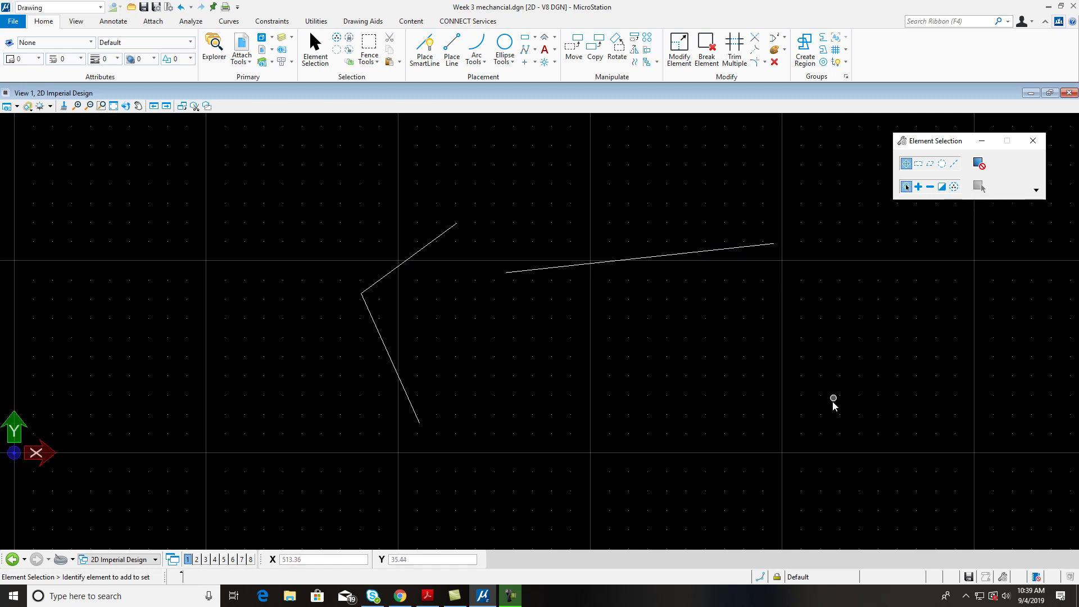
left_click_drag(730, 405, 328, 207)
key("Delete")
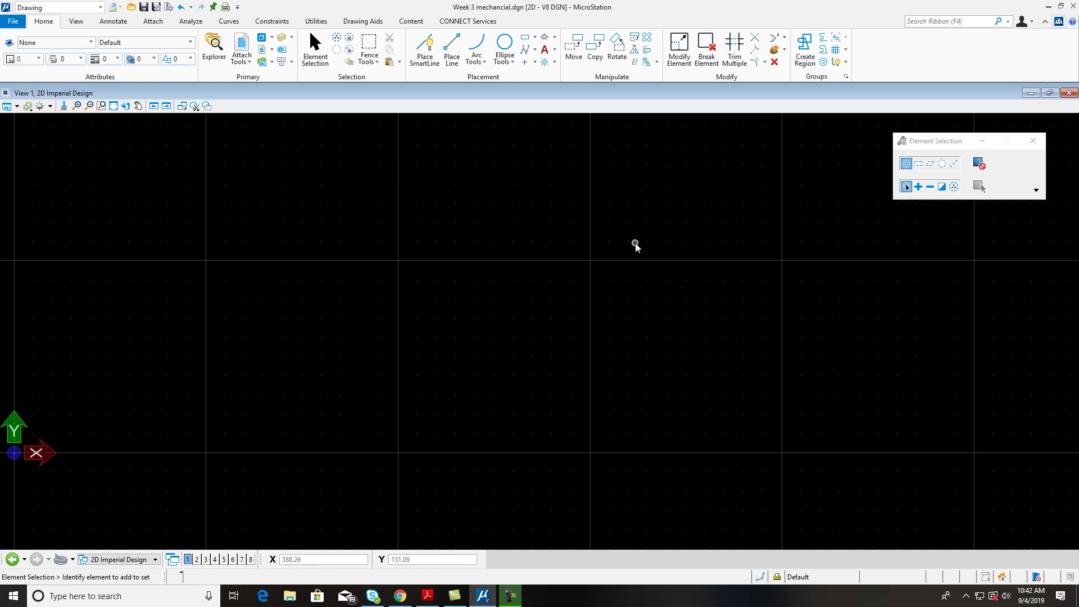
- Search the ribbon for the Tool Boxes command and open its dialog
left_click(927, 21)
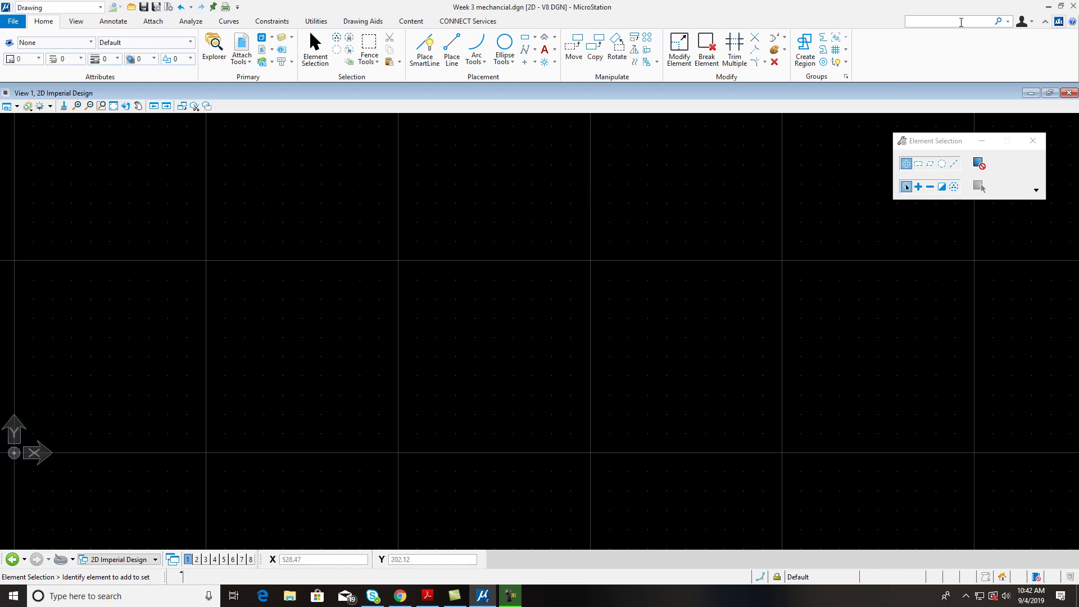
type("t")
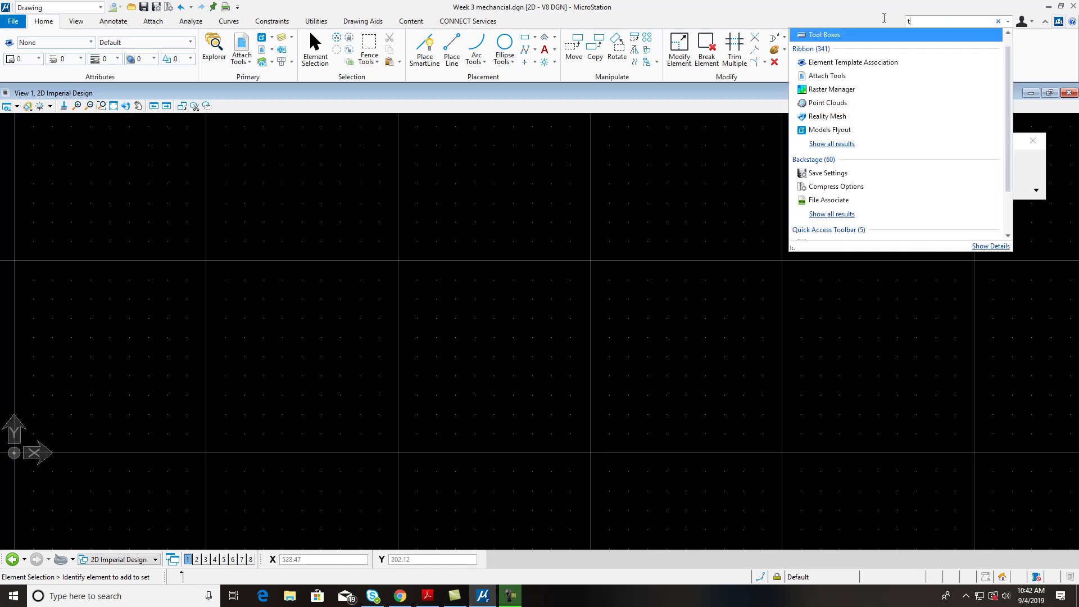
type("ool b")
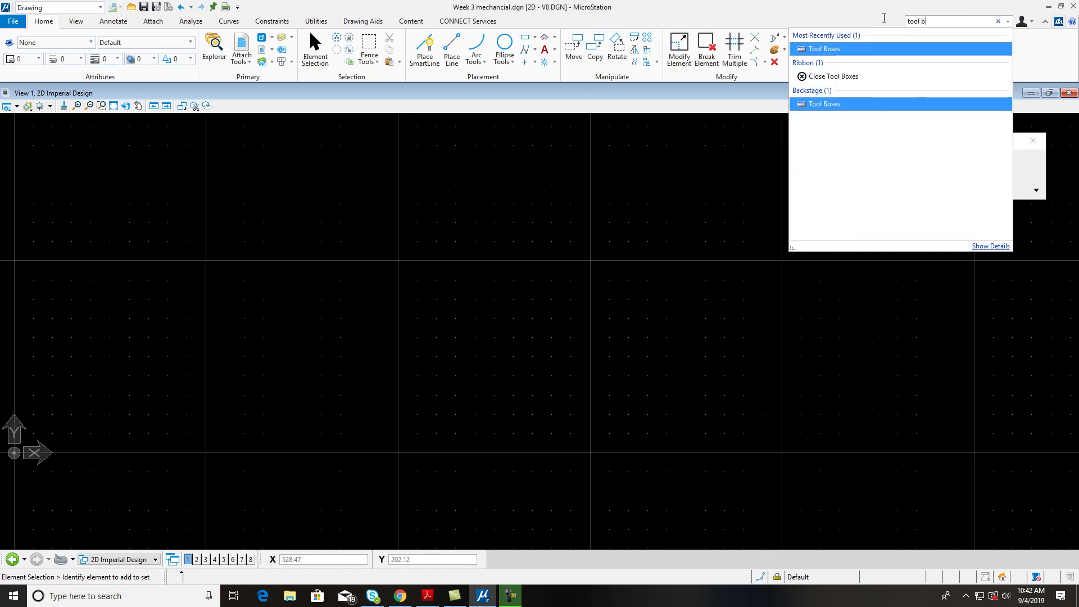
type("oxe")
key("Return")
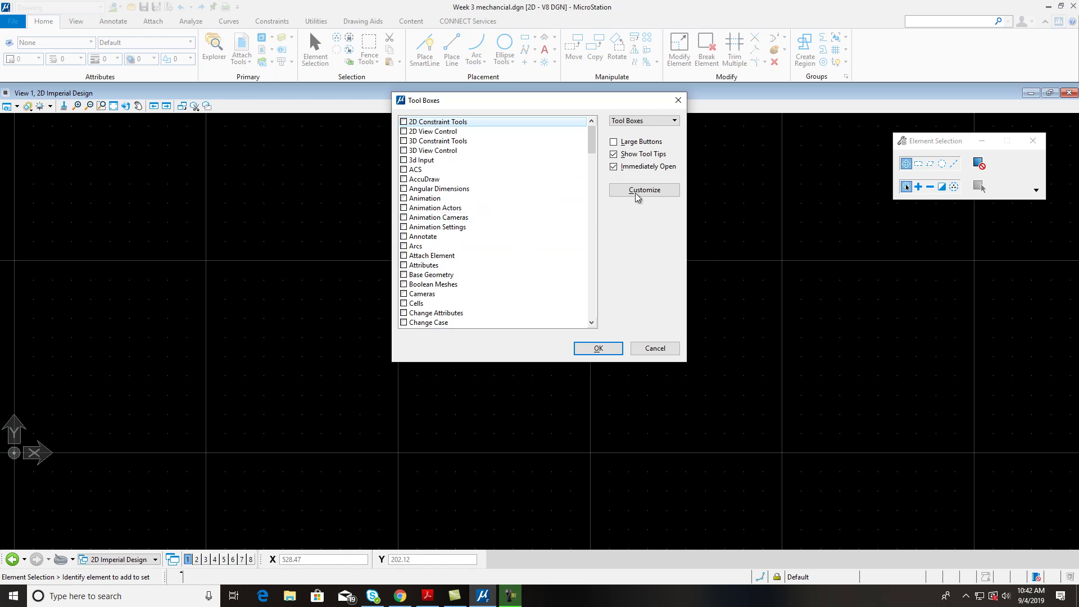
- Enable the Snap Mode tool box and dock it beside the X and Y coordinate fields
left_click_drag(594, 141, 583, 283)
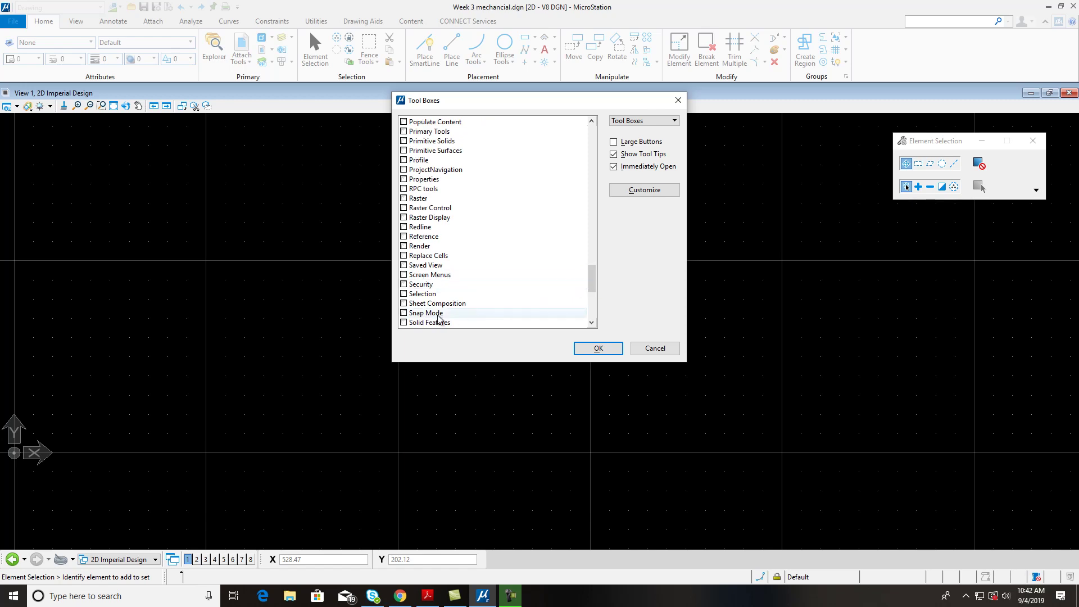
left_click(404, 313)
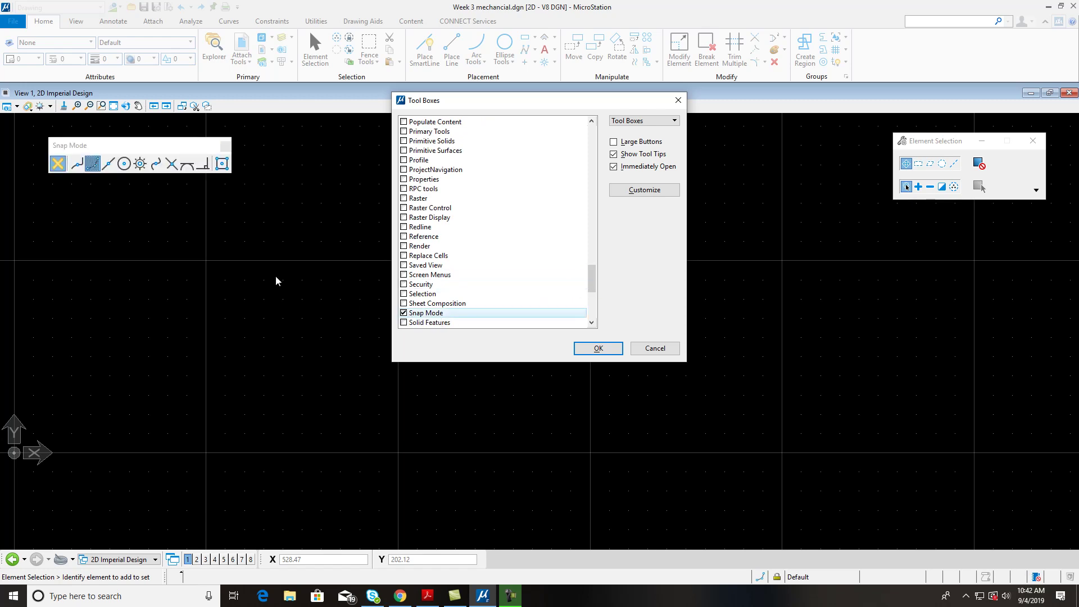
left_click(598, 348)
left_click_drag(100, 148, 544, 558)
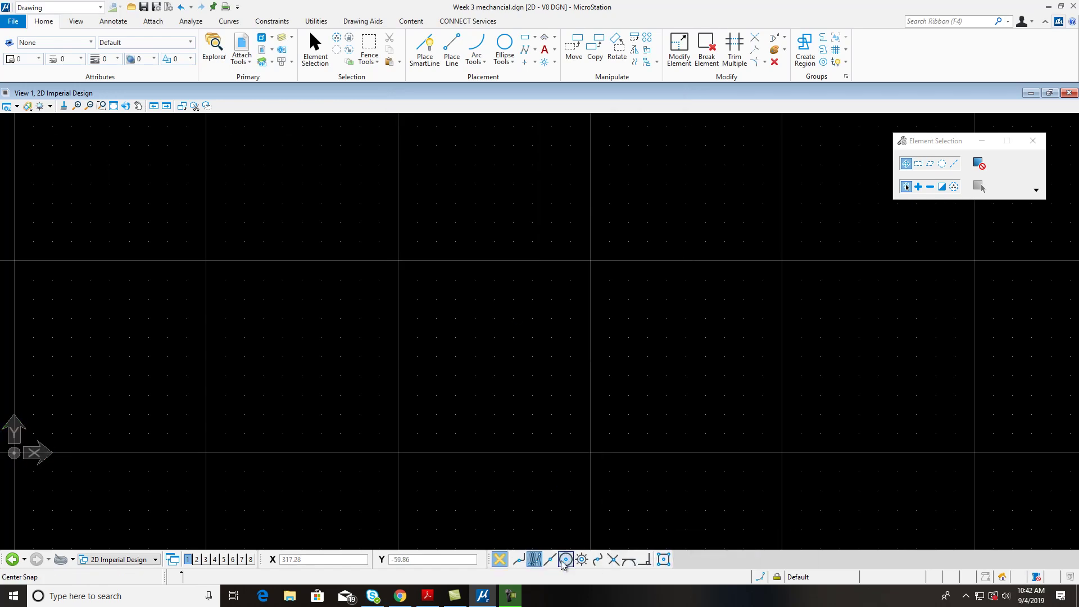
left_click(518, 559)
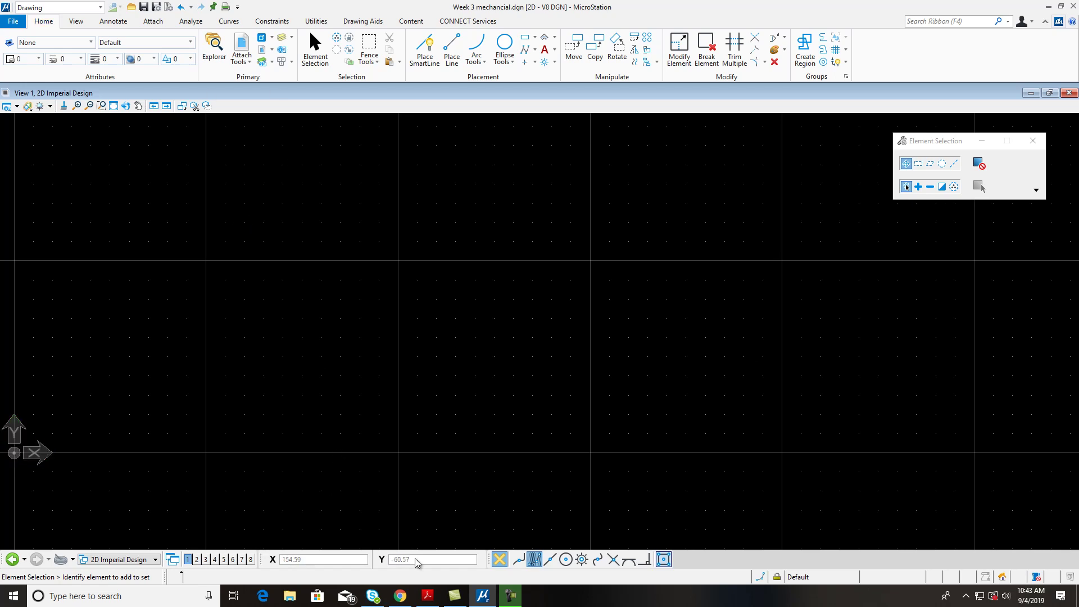
- Consult Mechanical.pdf in Adobe Reader and, back in MicroStation, draw the profile's first 3.00 bottom line horizontally rightward from a freehand start point
left_click(427, 595)
left_click_drag(282, 107, 218, 113)
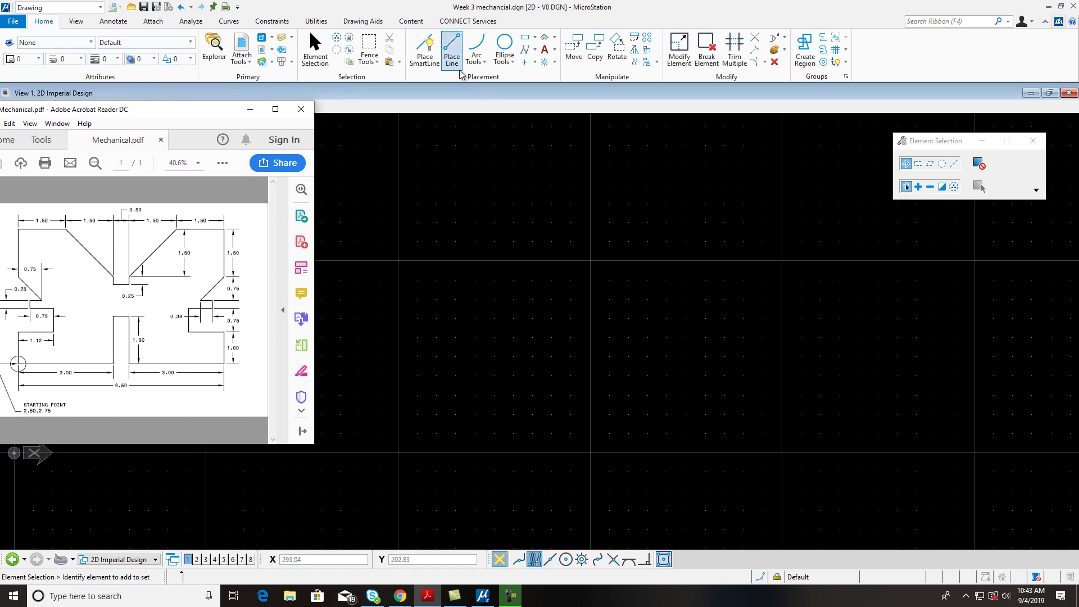
left_click(450, 50)
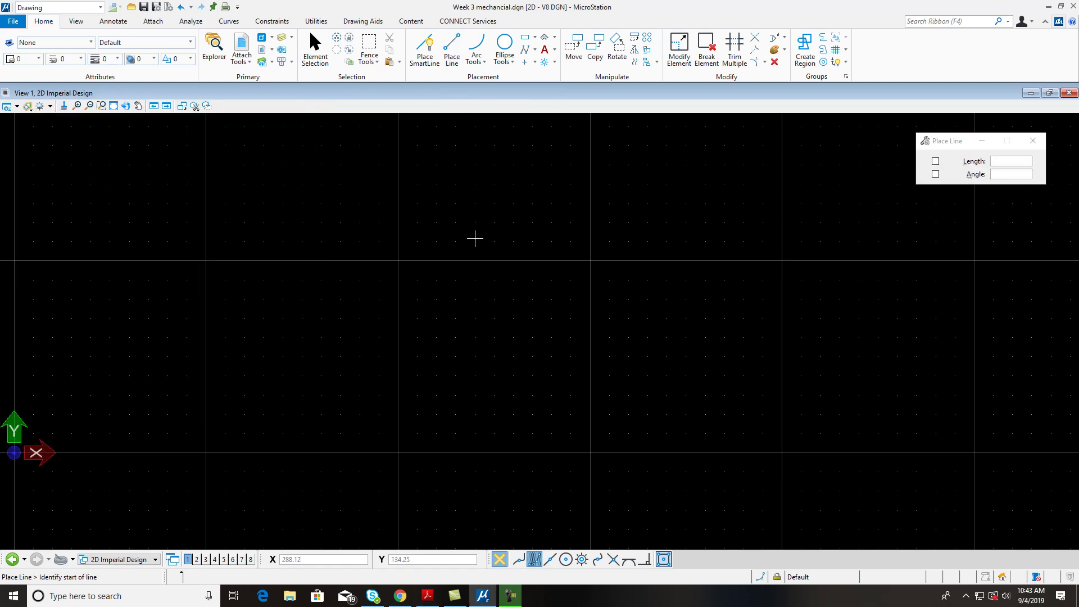
left_click_drag(338, 559, 238, 560)
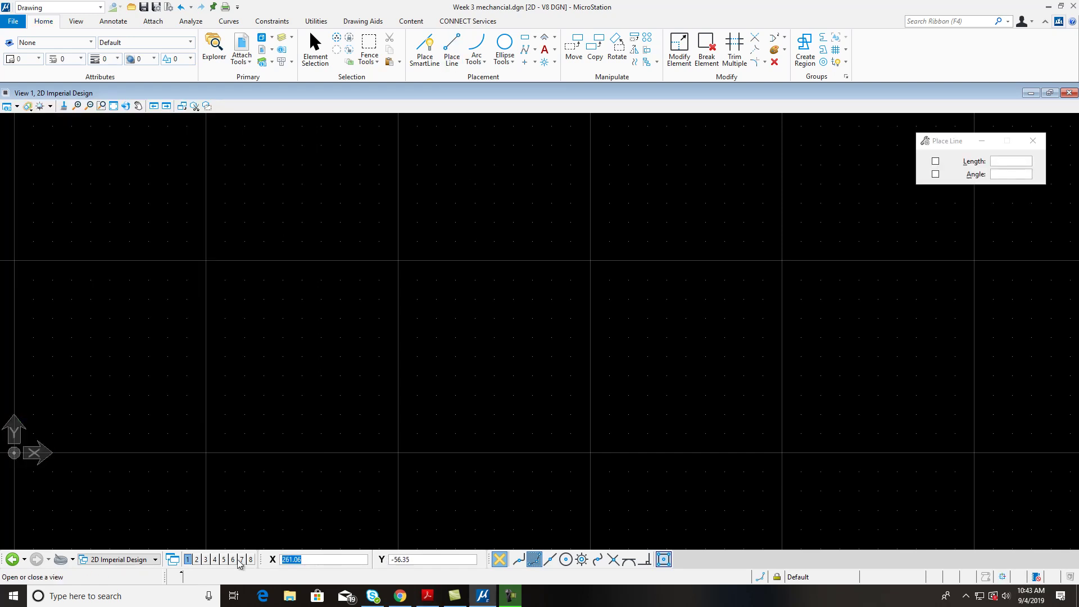
type("0")
key("Tab")
type("0")
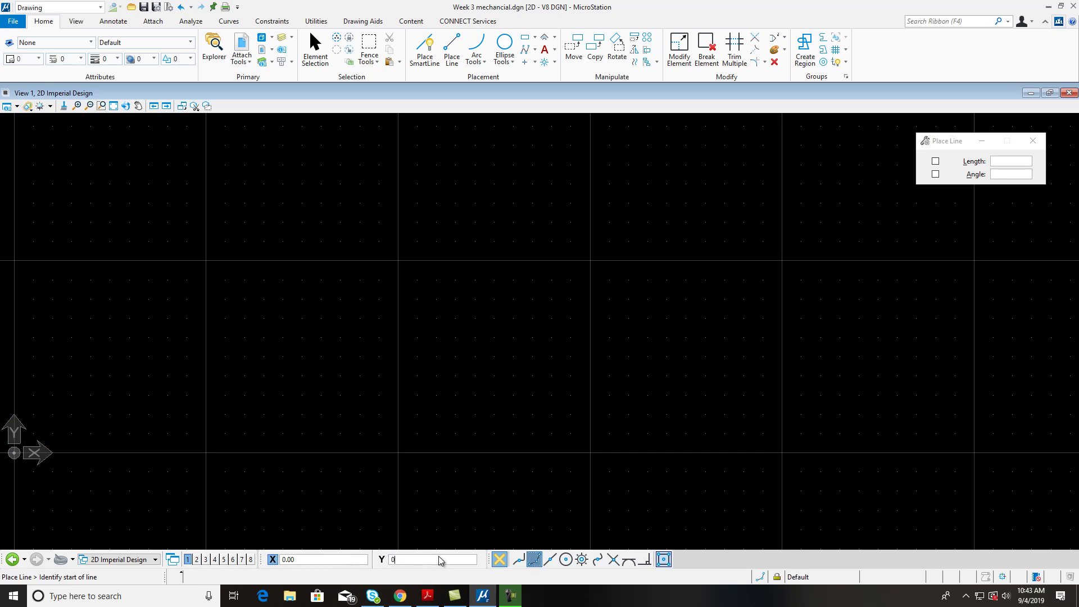
left_click(326, 389)
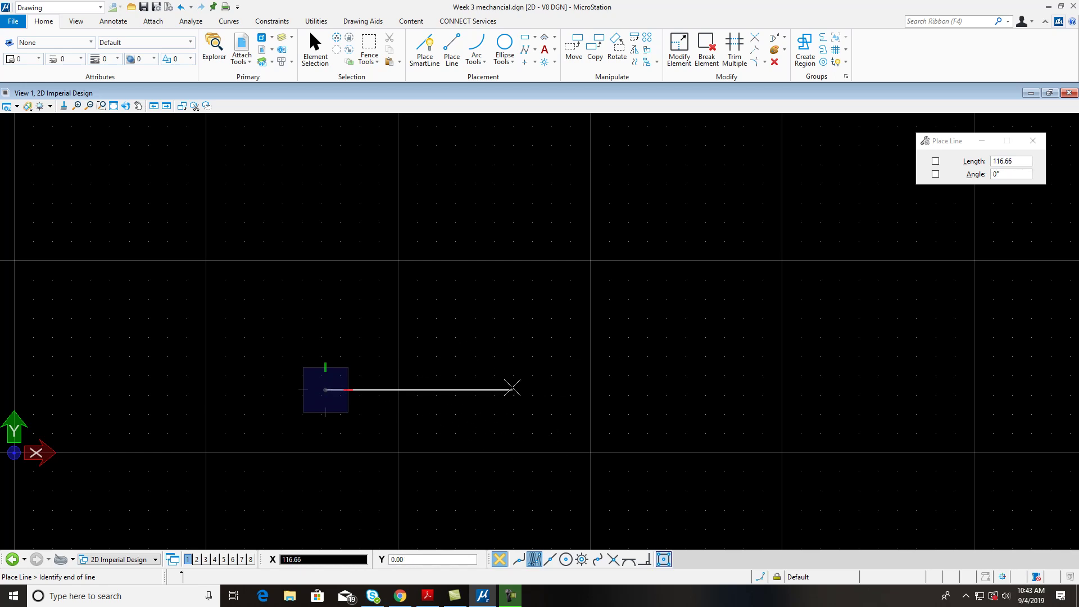
type("3")
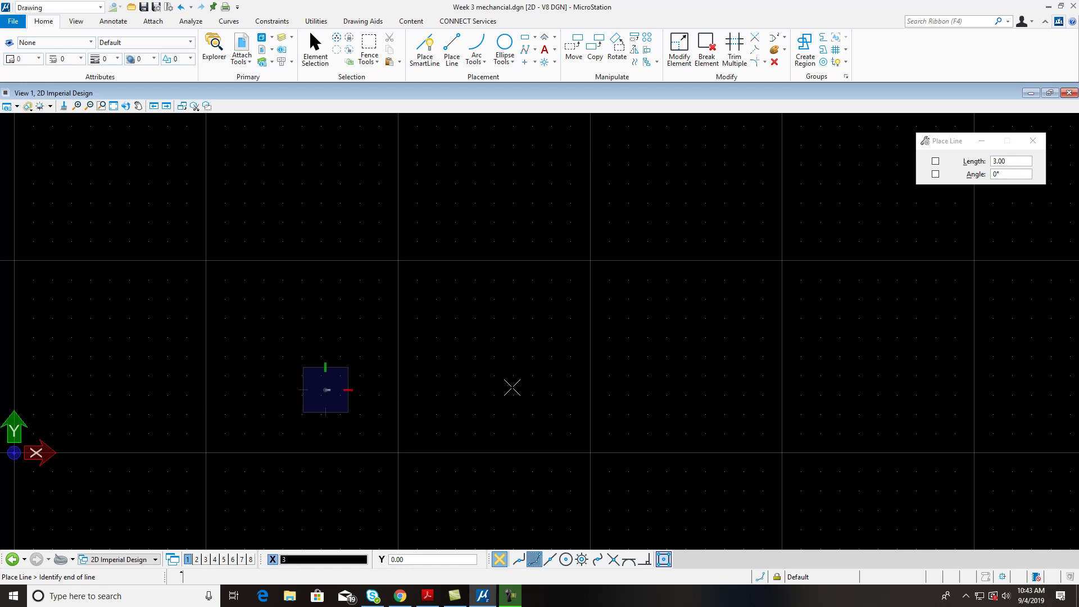
left_click(512, 388)
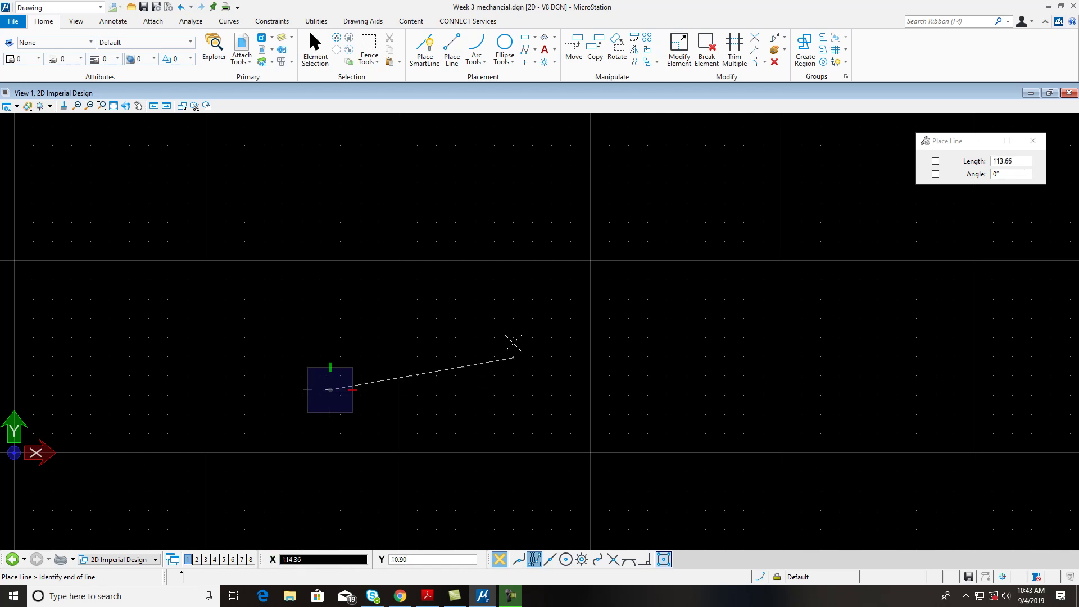
- Draw the bottom slot 1.50 high and 0.50 wide, and continue the bottom edge 3.00 to the right
scroll(341, 392, "up", 5)
scroll(287, 374, "up", 5)
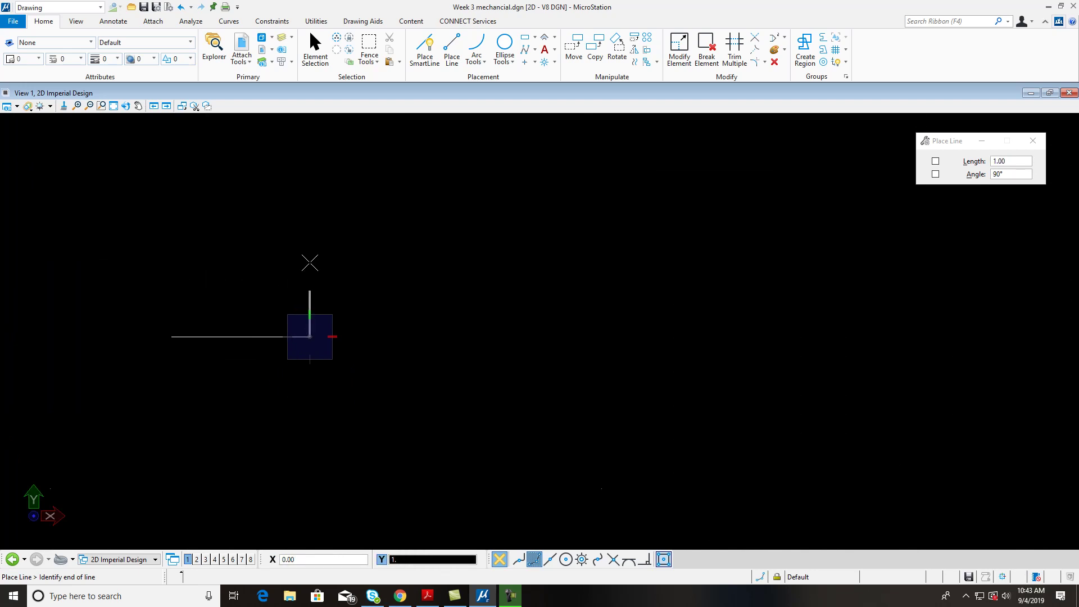
left_click(310, 262)
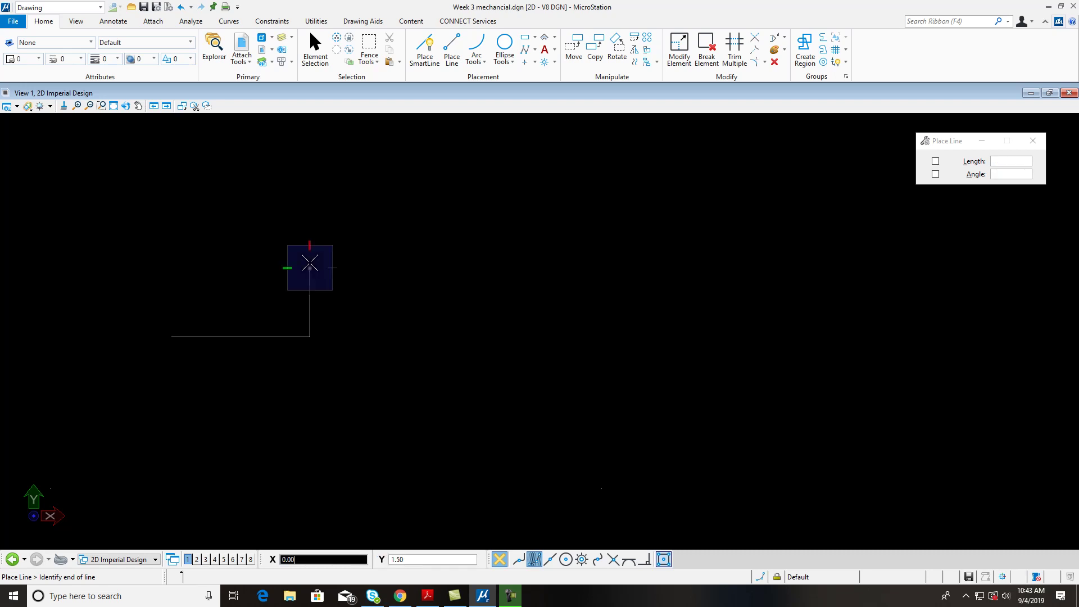
scroll(360, 276, "down", 5)
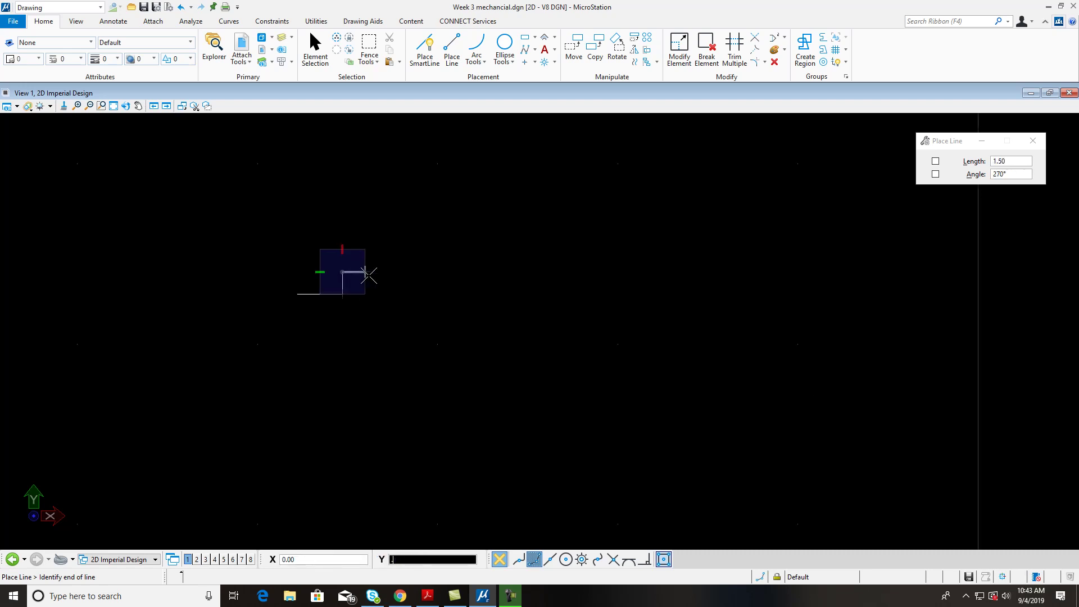
left_click(368, 275)
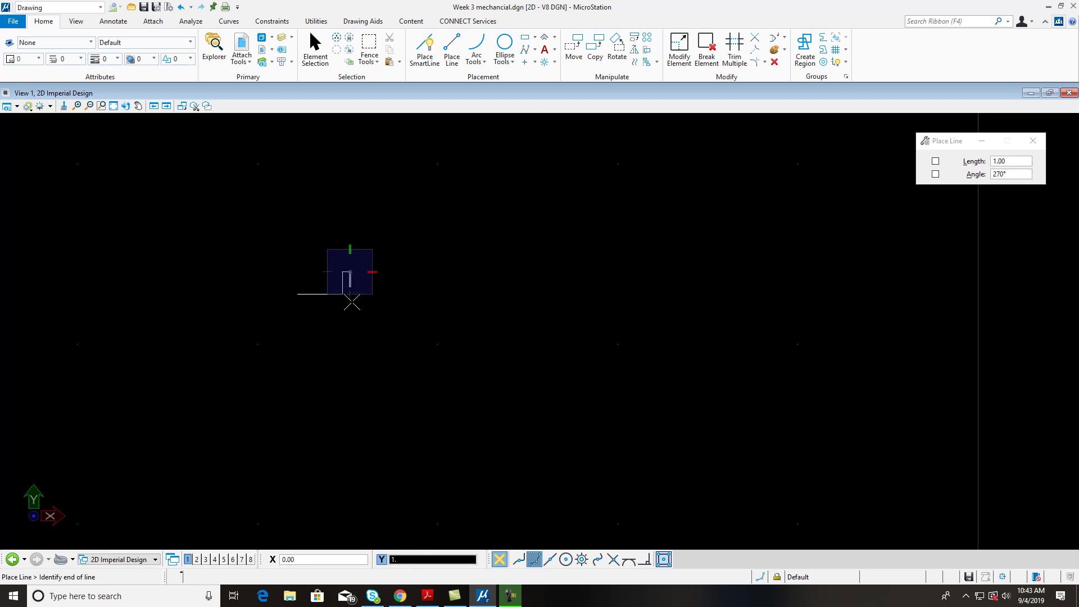
left_click(352, 302)
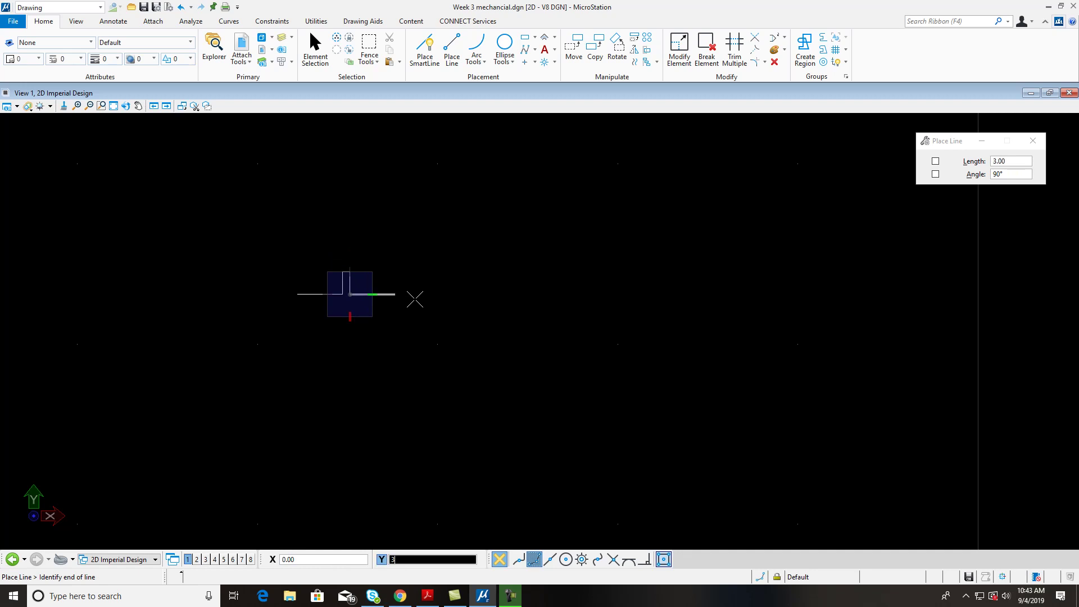
left_click(412, 299)
- Try to move the drawing view aside for reading Mechanical.pdf next to it, and return the view to full size
left_click(428, 595)
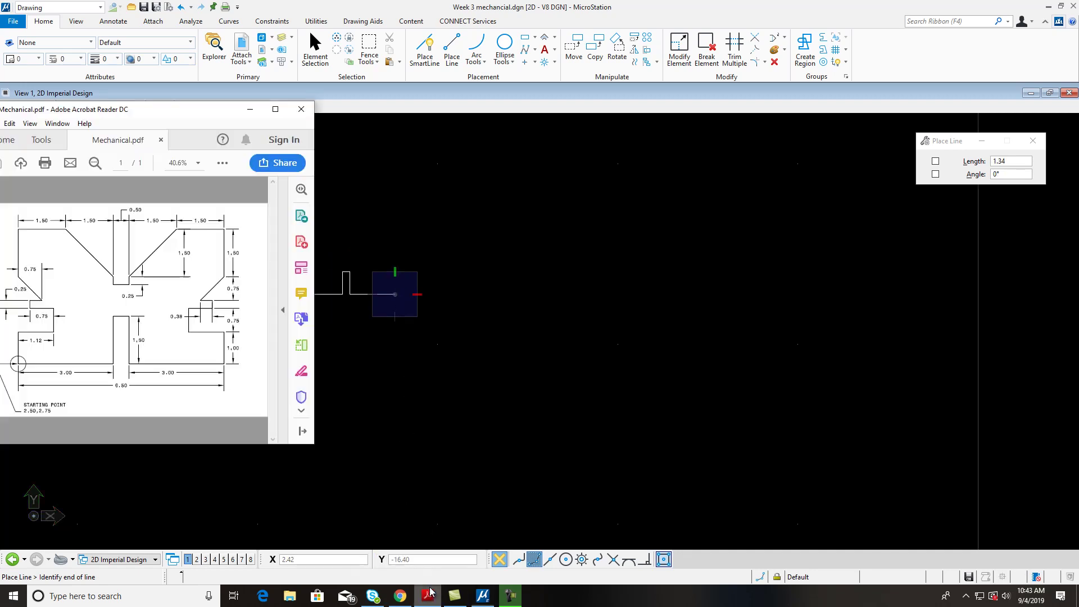
left_click(422, 386)
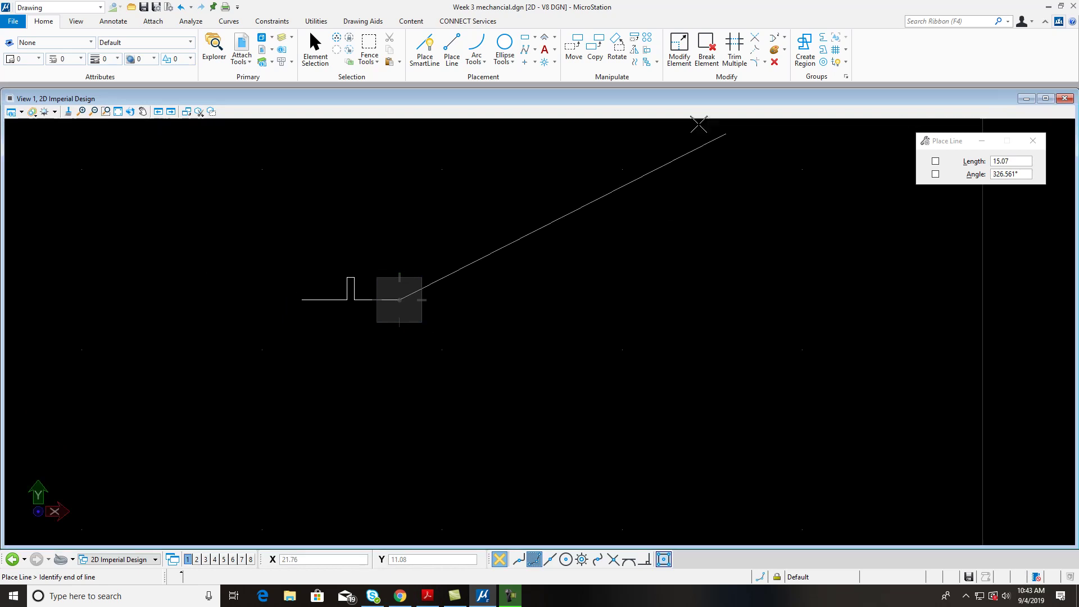
left_click_drag(621, 99, 905, 115)
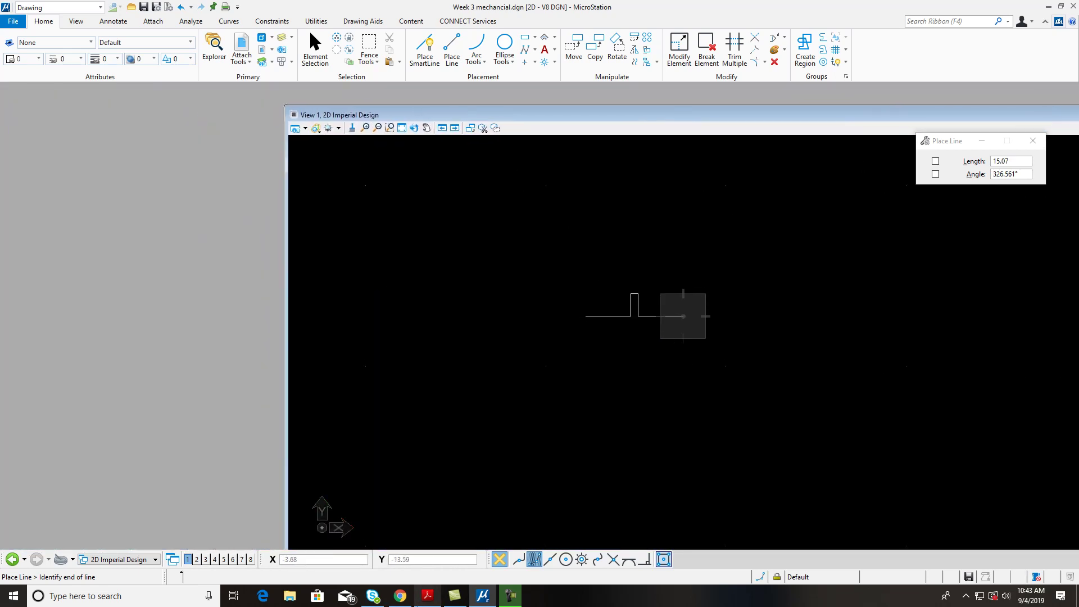
left_click(427, 595)
left_click(559, 114)
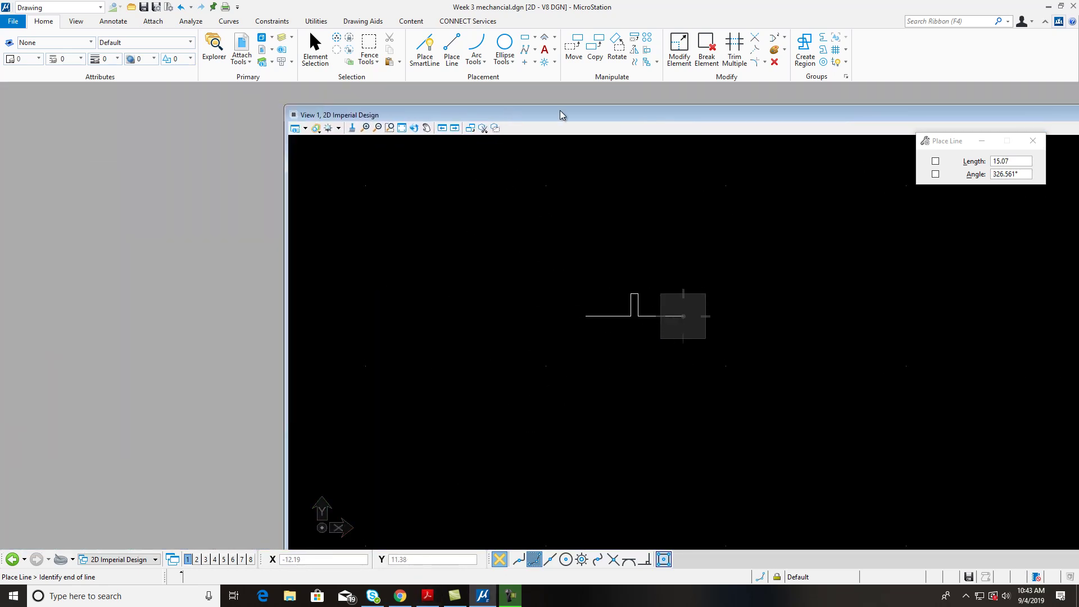
left_click_drag(953, 119, 999, 88)
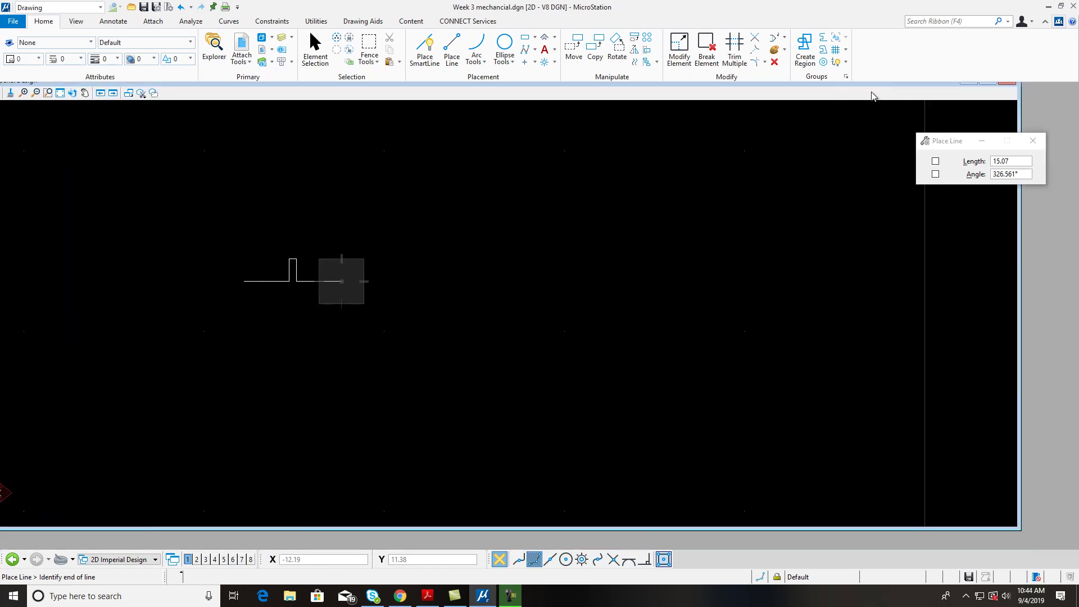
left_click_drag(892, 84, 861, 109)
left_click(959, 110)
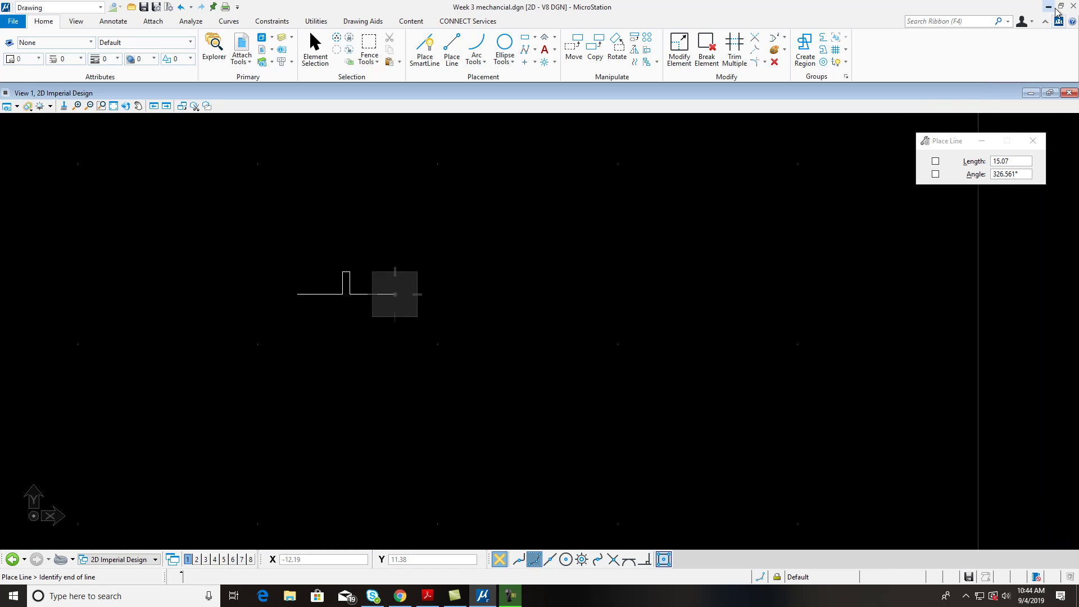
- Arrange the MicroStation window and Mechanical.pdf in Adobe Reader side by side on the screen
left_click_drag(865, 10, 1076, 79)
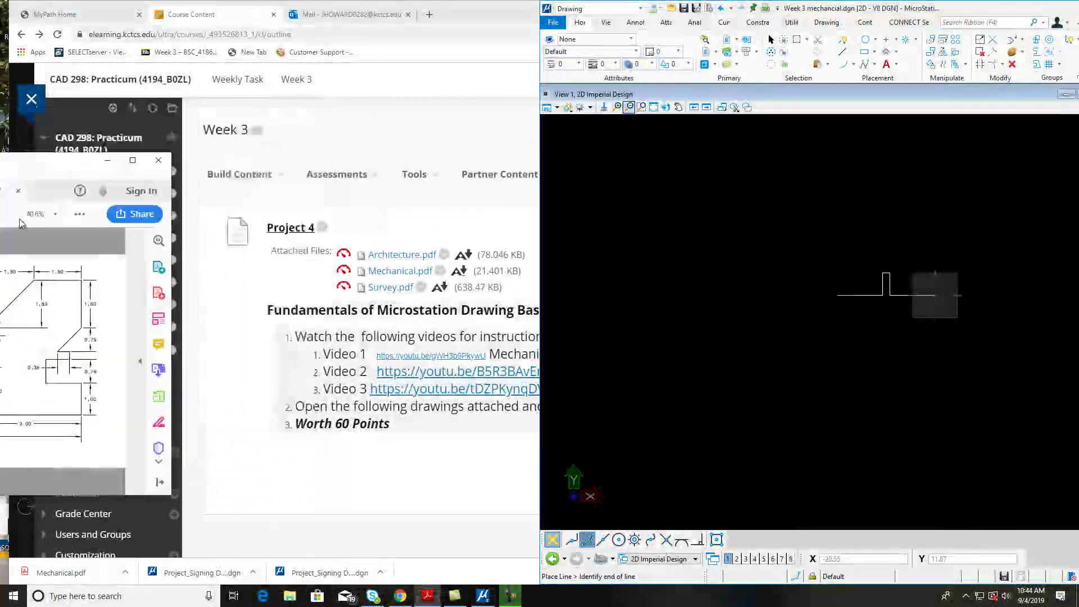
left_click(19, 218)
left_click(646, 239)
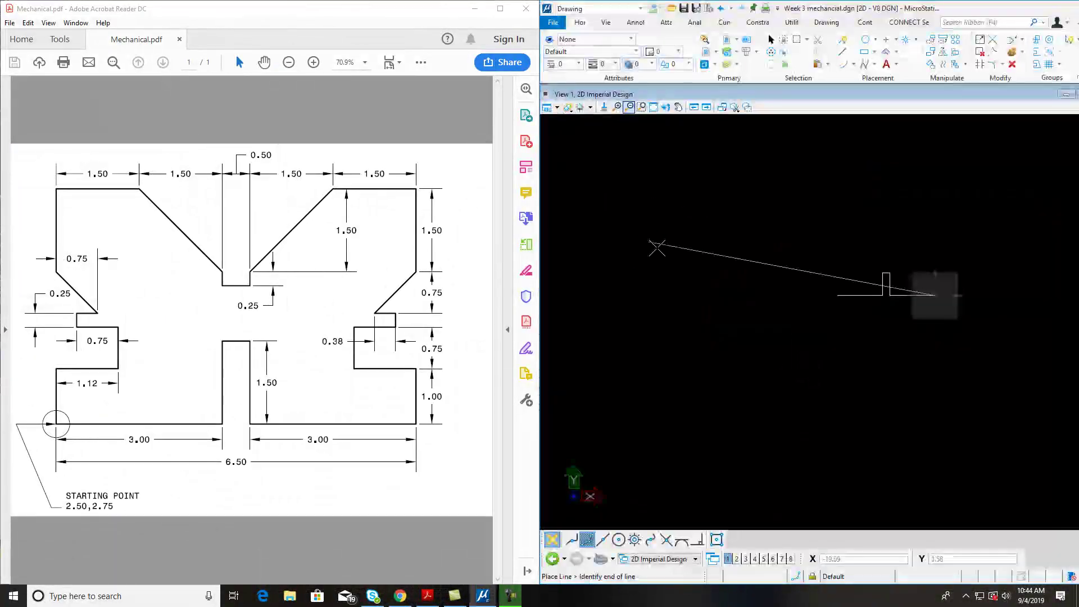
- Continue the outline from the bottom edge's right end about 1.24 straight up, and 1.12 horizontally left
scroll(941, 268, "up", 2)
scroll(942, 271, "up", 2)
scroll(915, 297, "down", 1)
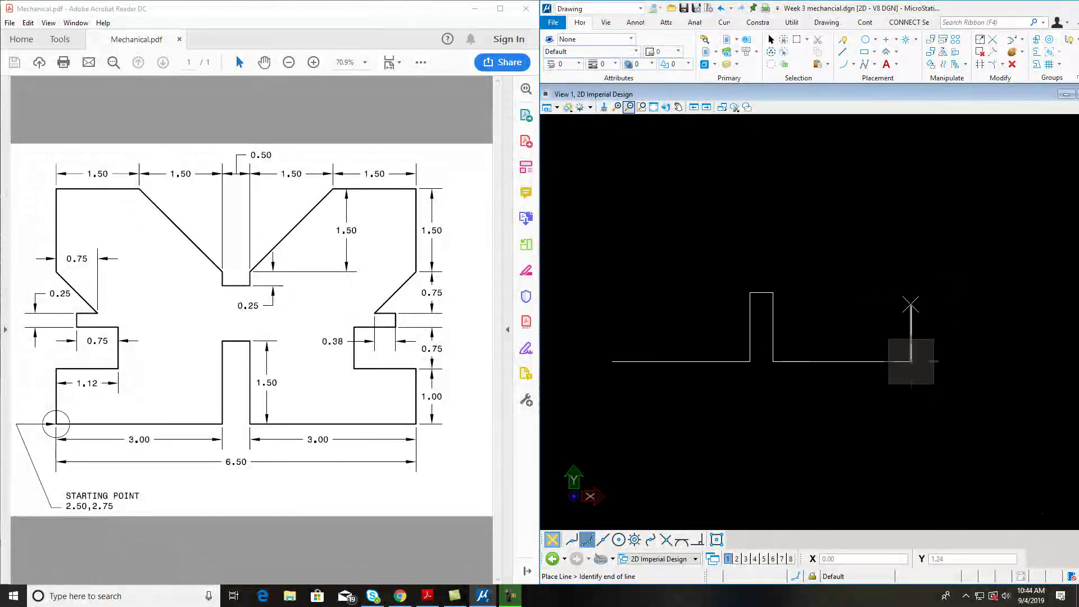
left_click(911, 304)
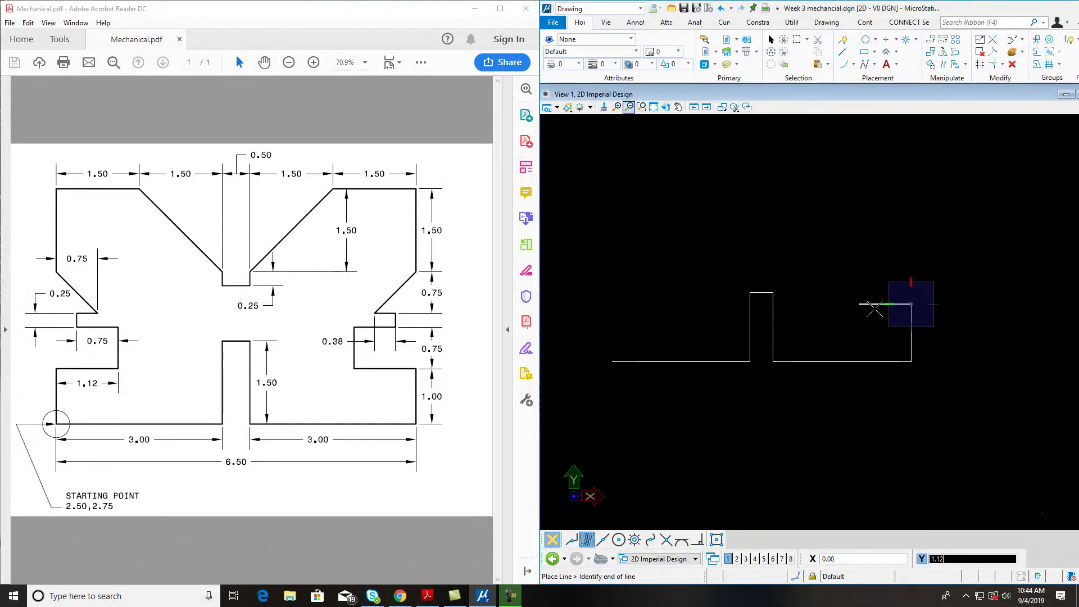
left_click(874, 308)
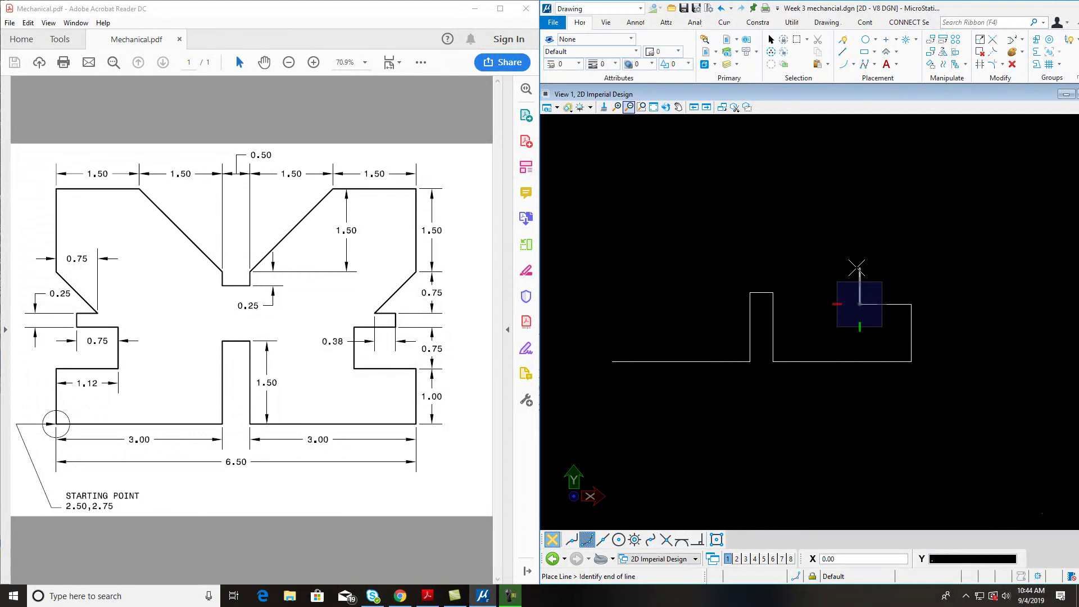
- Continue the right-side notch outline 0.75 up, 0.75 right and 0.25 up
left_click(856, 268)
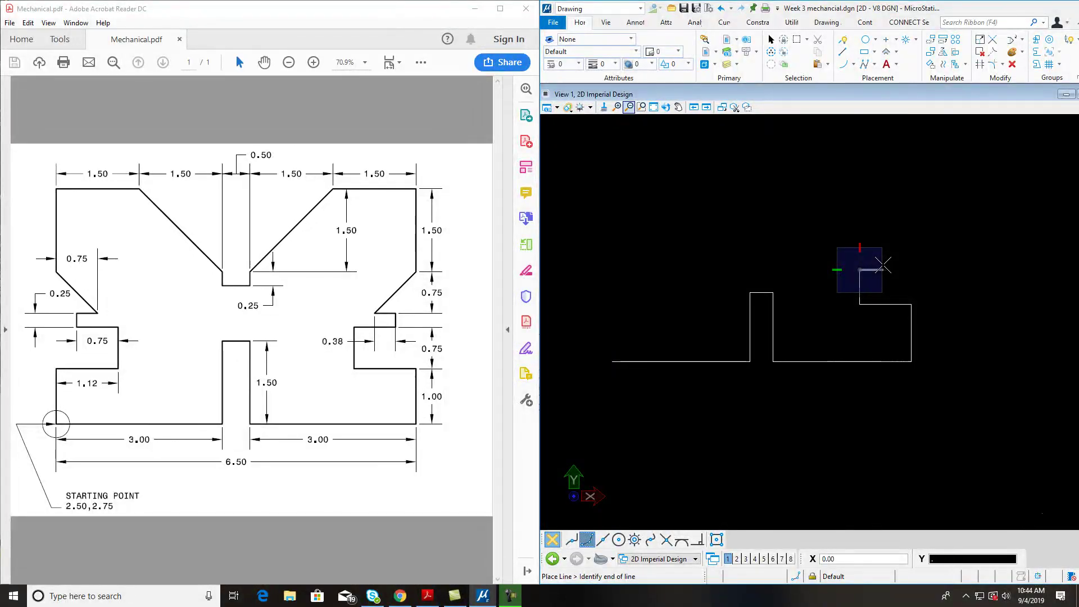
left_click(883, 265)
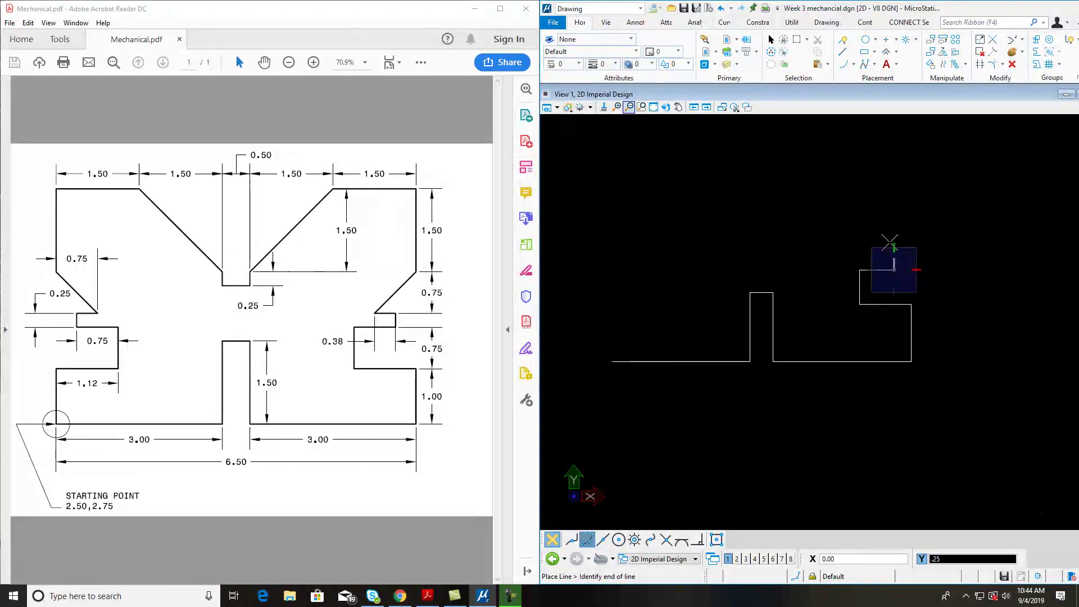
type("0.25")
left_click(889, 241)
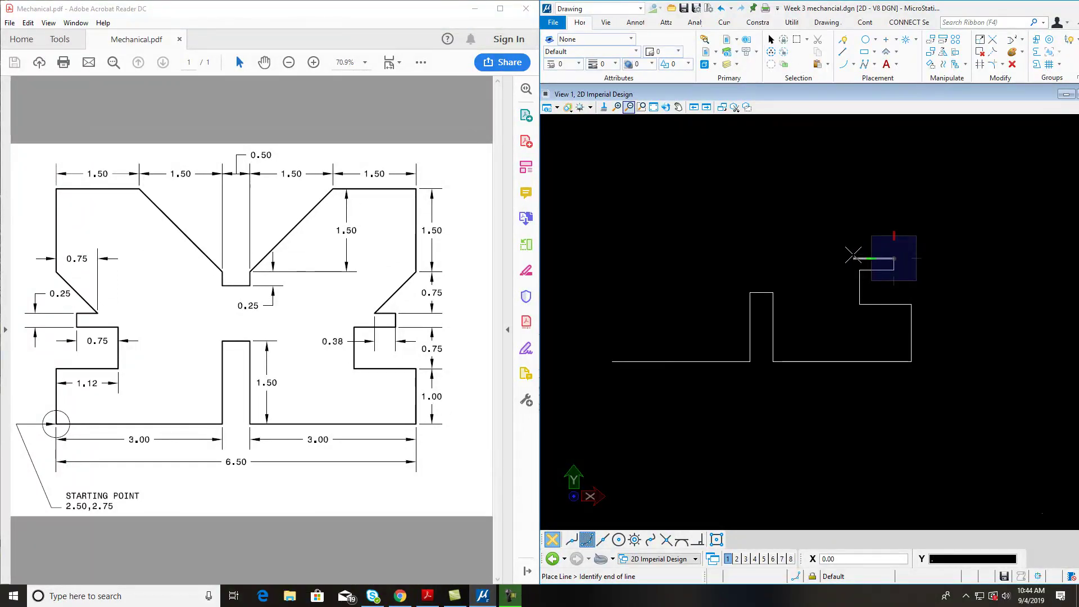
- Draw the 0.38 segment leftward and the diagonal rising to the right, 0.75 across and 0.75 up
type(".38")
key("Return")
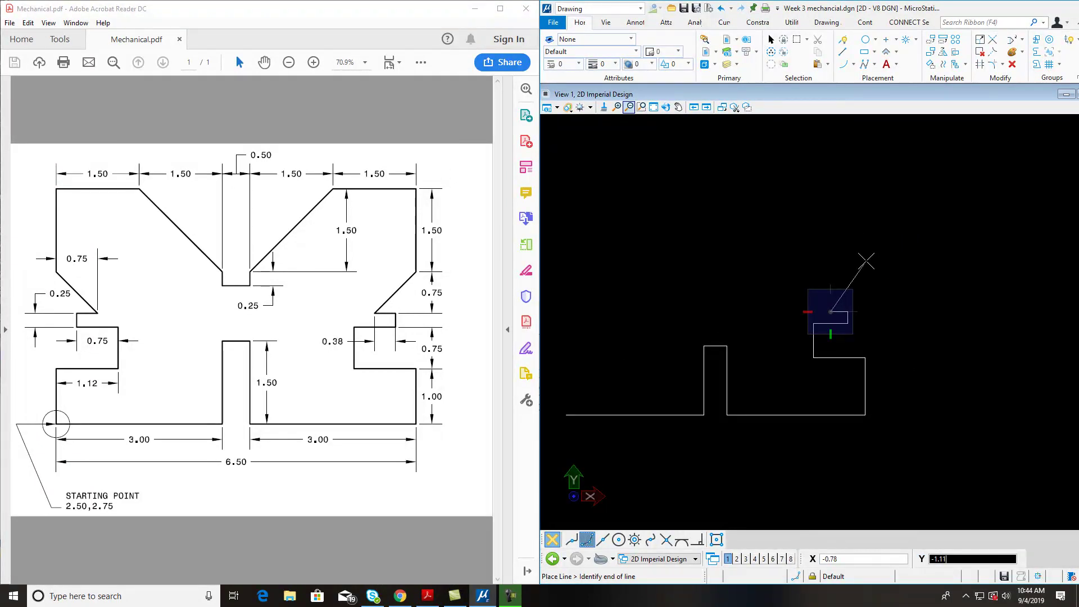
key("Tab")
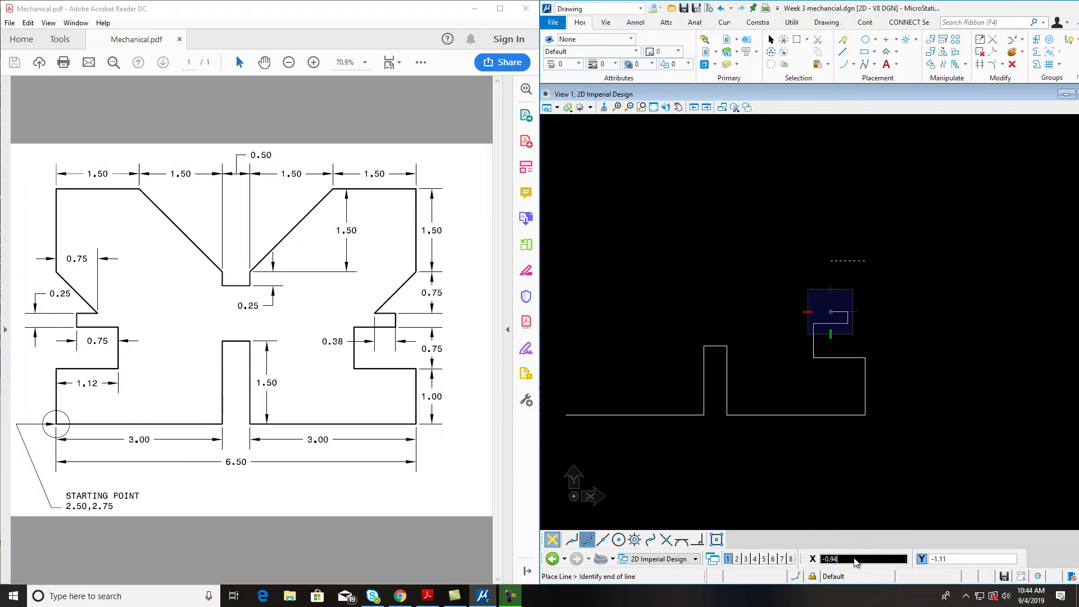
type("-")
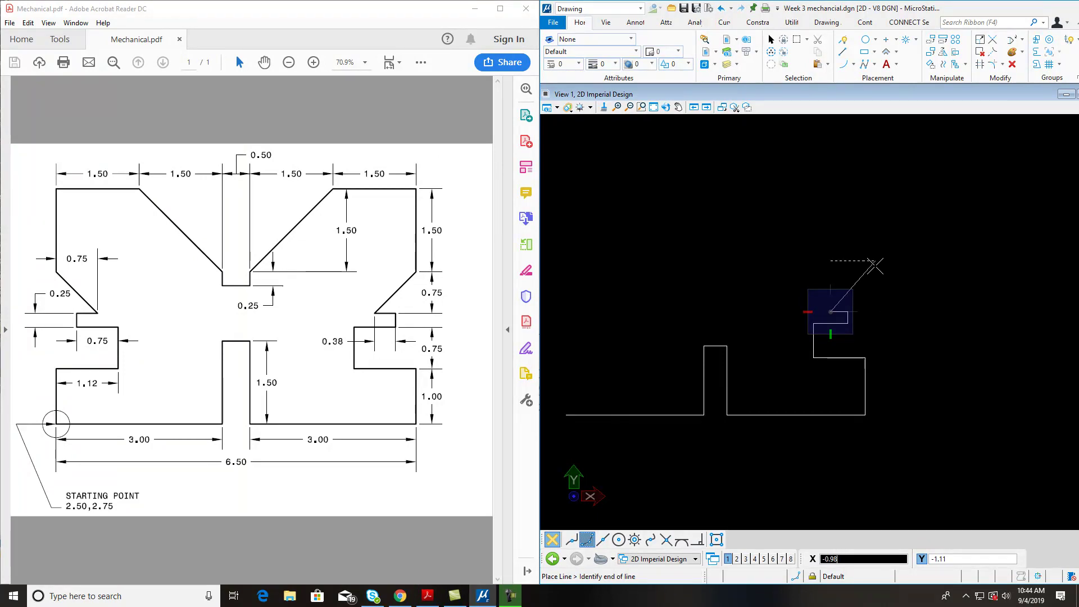
type(".75")
key("Tab")
type(".75")
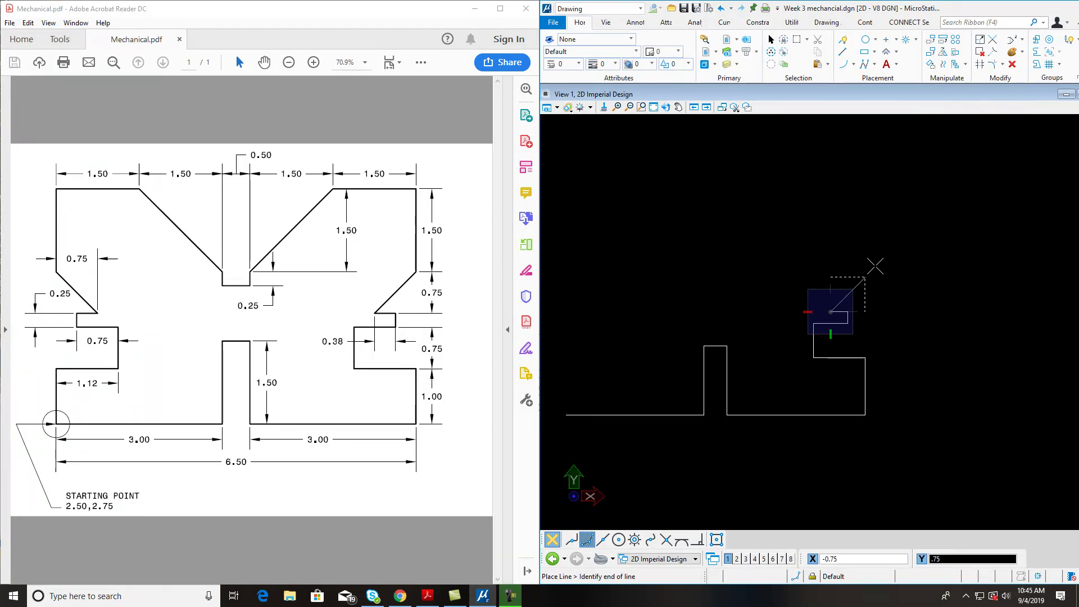
left_click(875, 267)
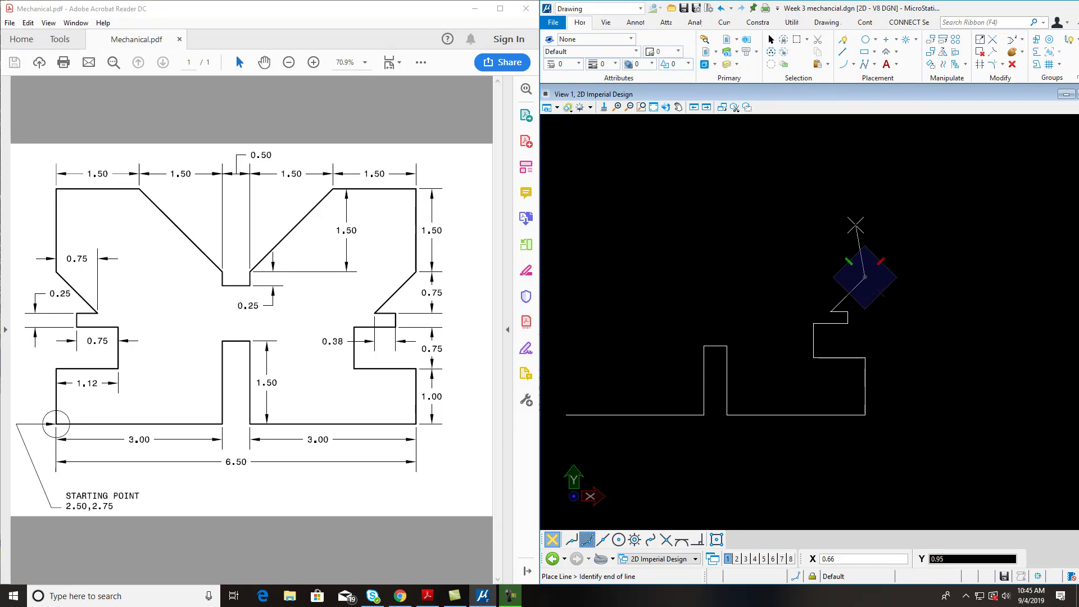
- Square the compass to the view and draw the upper right edge 1.50 up and the top edge 1.50 left
key("t")
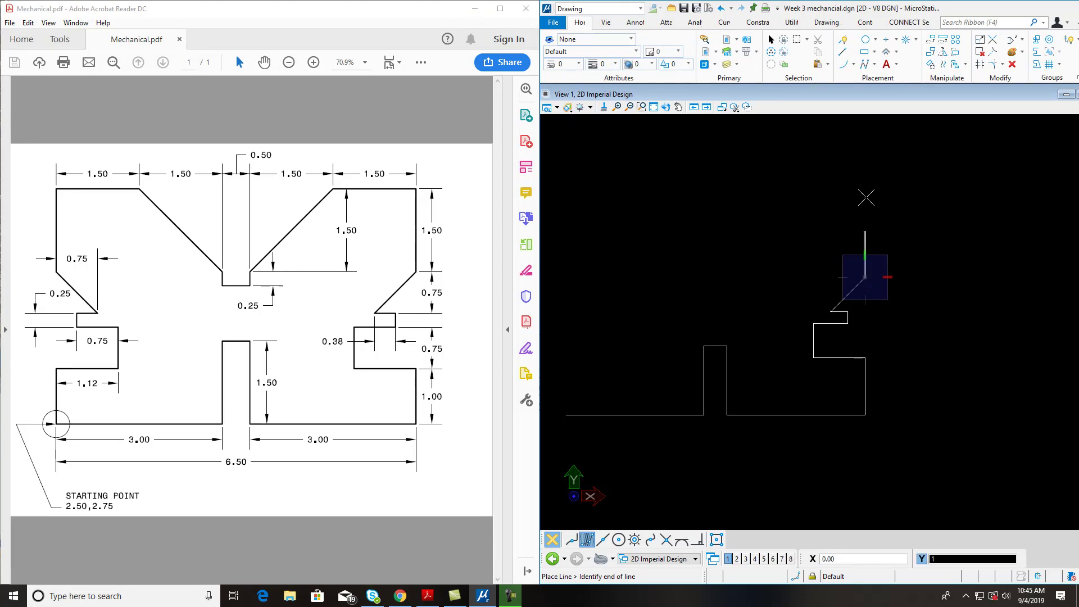
left_click(866, 197)
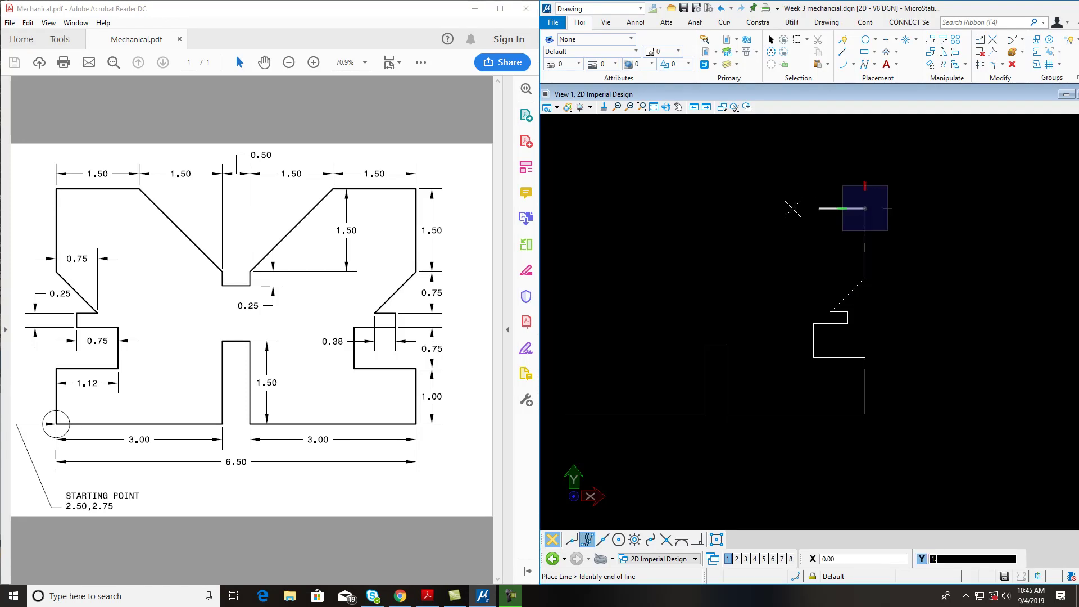
left_click(792, 208)
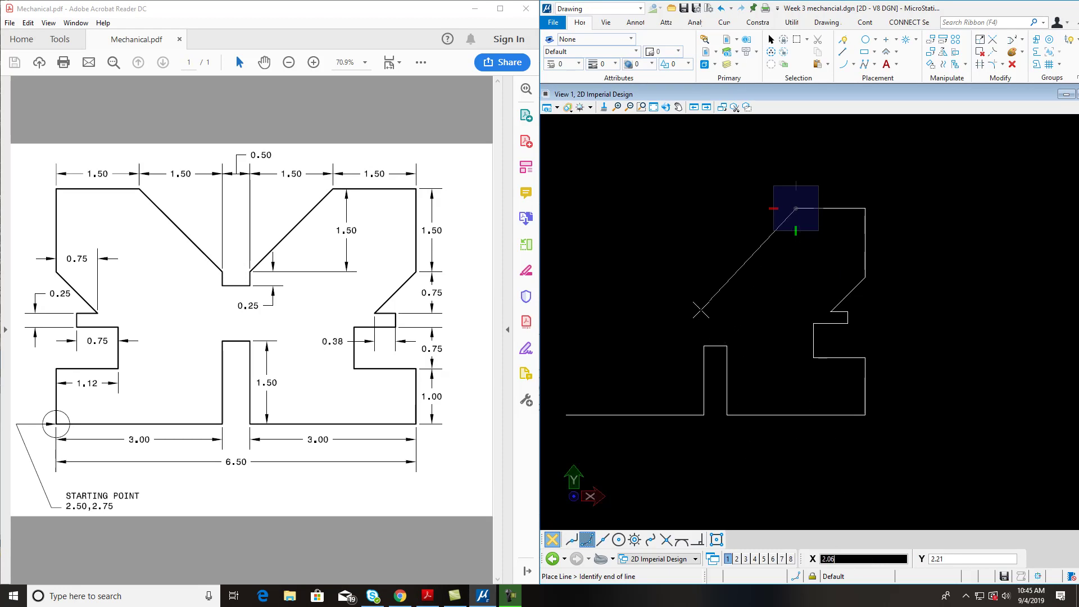
- Draw the diagonal from the top edge's left end toward the centre, 1.5 left and 1.5 down
type("2.0")
key("BackSpace")
type("1.5")
key("Tab")
type("1.5")
left_click(701, 310)
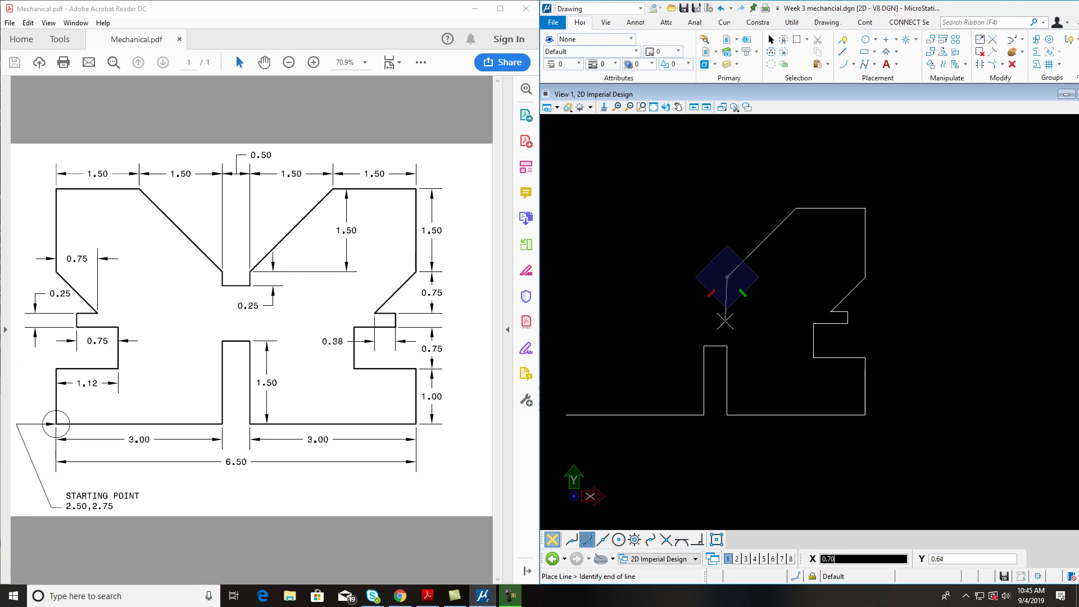
- Draw the centre notch 0.25 down, 0.50 left and 0.25 up, and end the line chain
key("t")
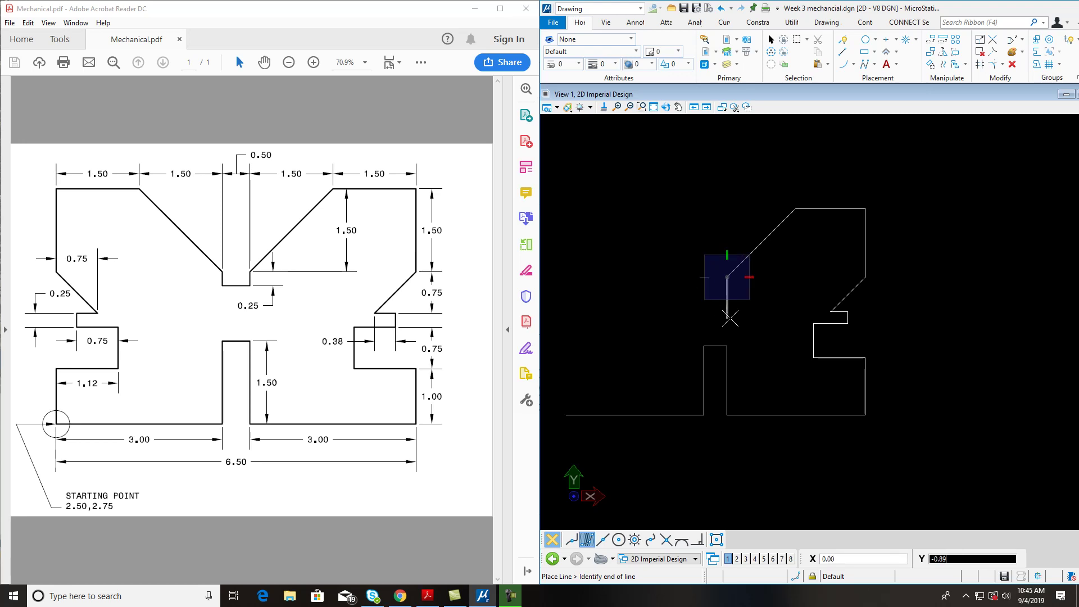
type(".25")
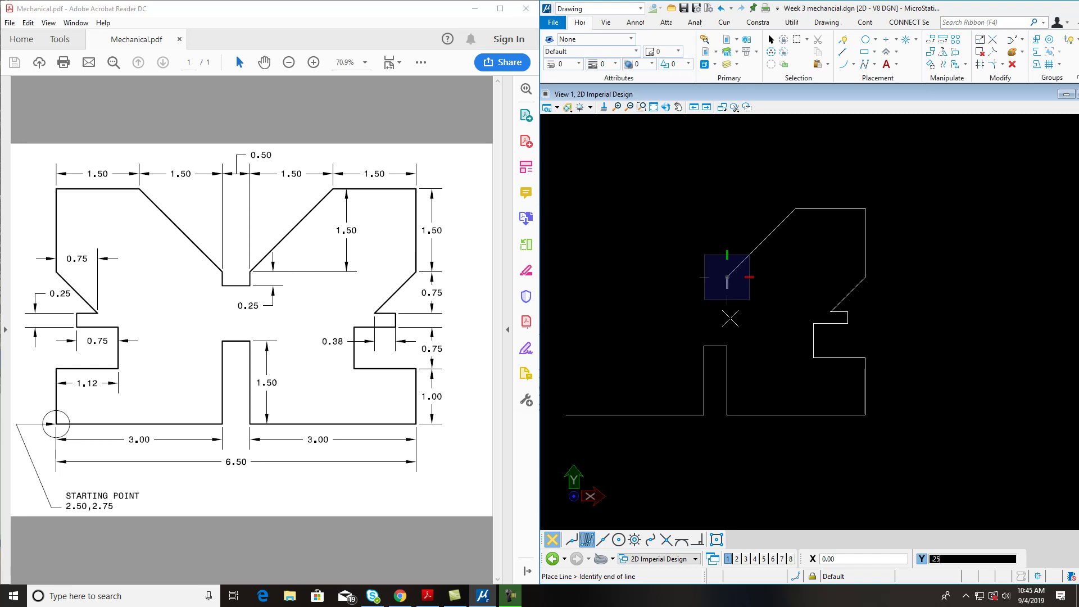
left_click(730, 318)
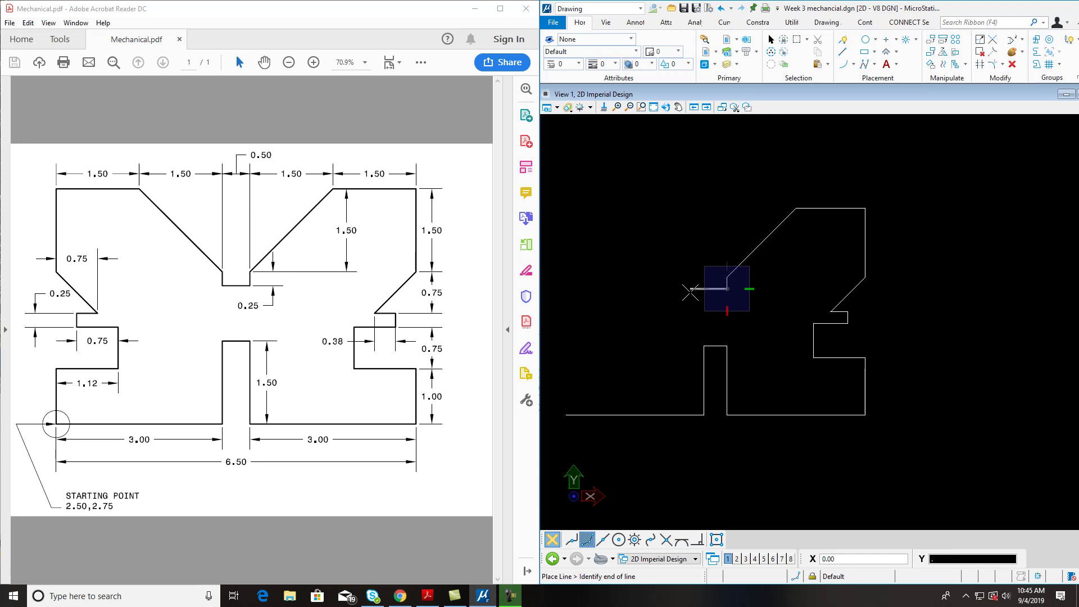
left_click(690, 292)
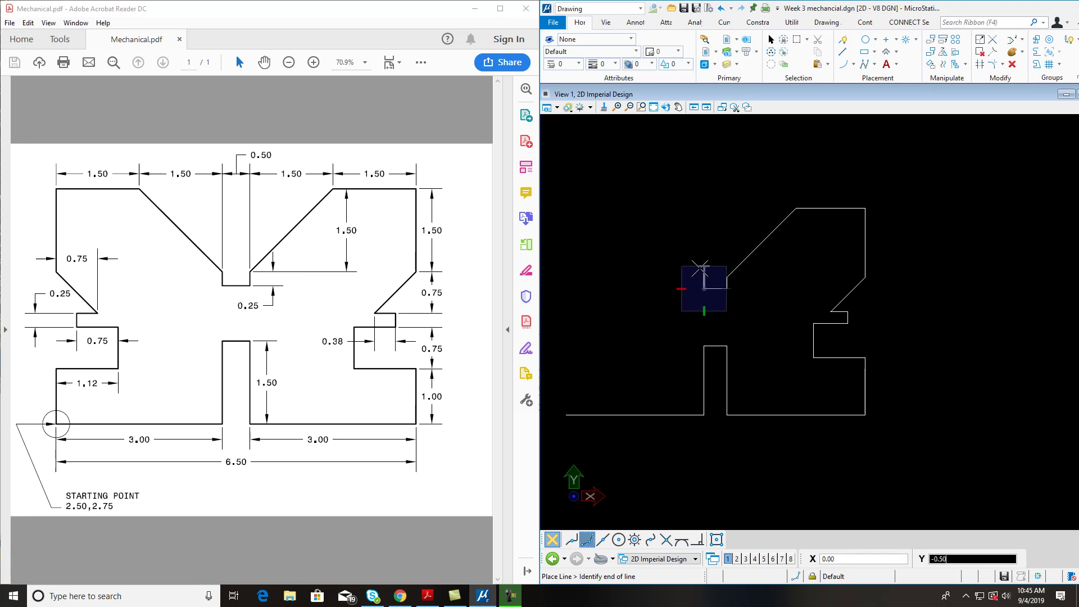
type(".25")
left_click(701, 268)
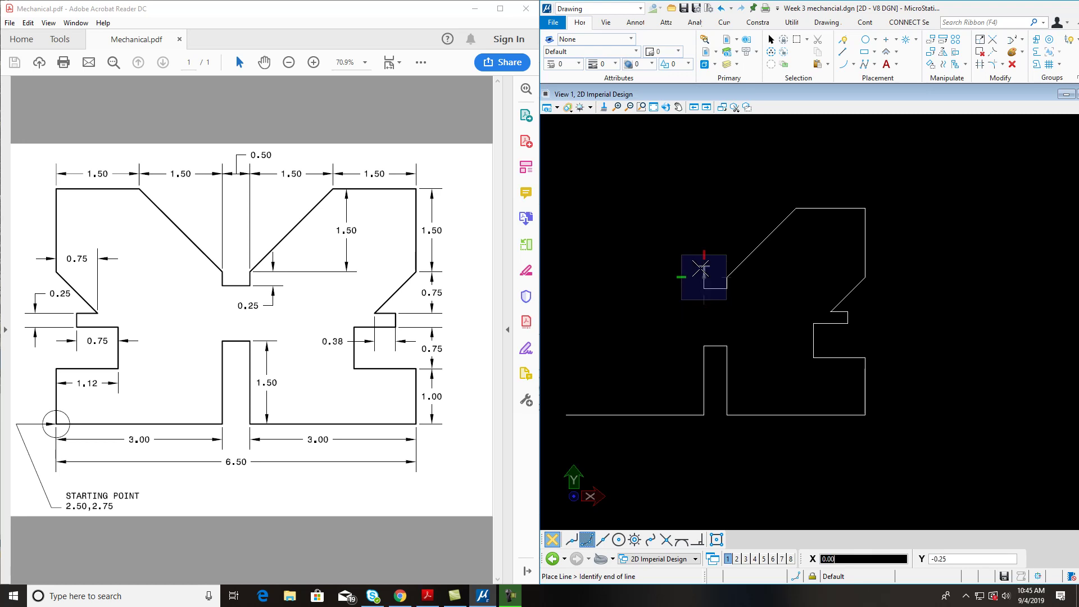
right_click(686, 244)
scroll(831, 428, "down", 2)
scroll(789, 410, "up", 2)
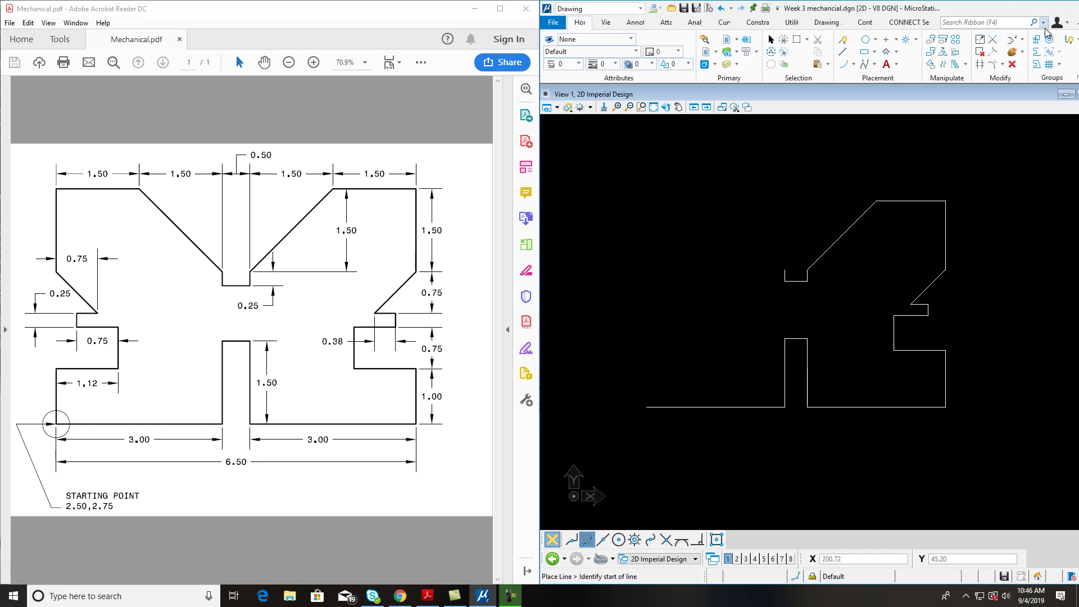
- Return the MicroStation window to full screen, and try Element Selection on the profile's top line before clearing the selection
left_click_drag(984, 15, 874, 14)
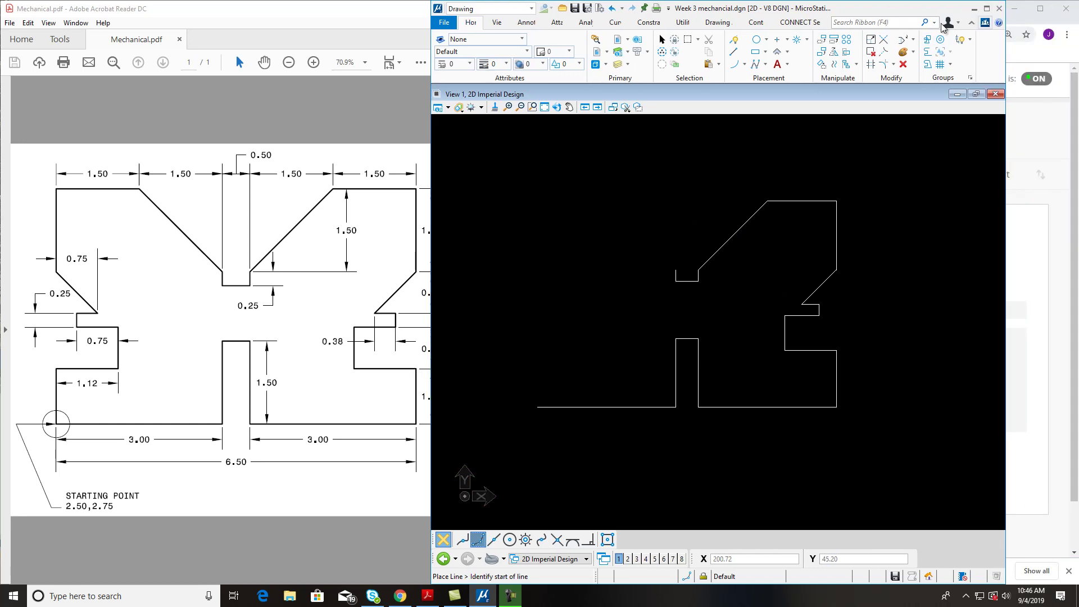
left_click(985, 8)
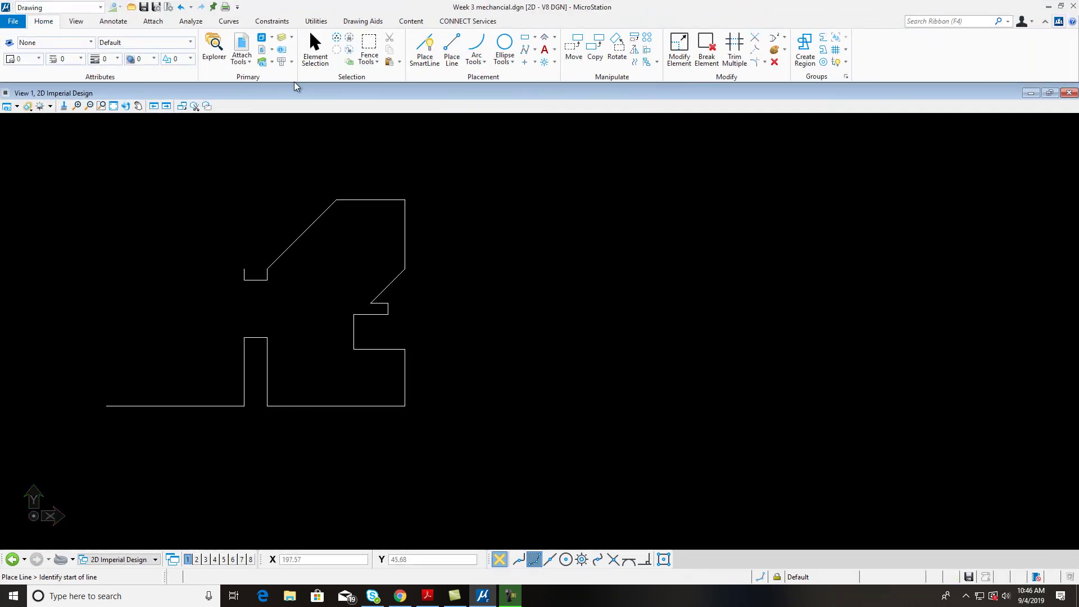
left_click(316, 53)
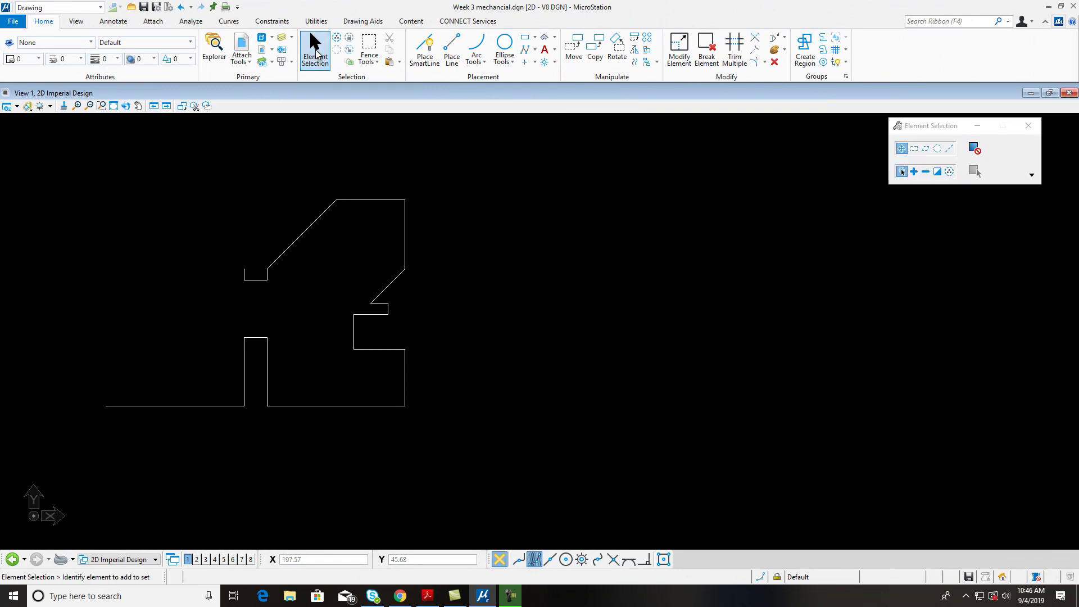
left_click(368, 200)
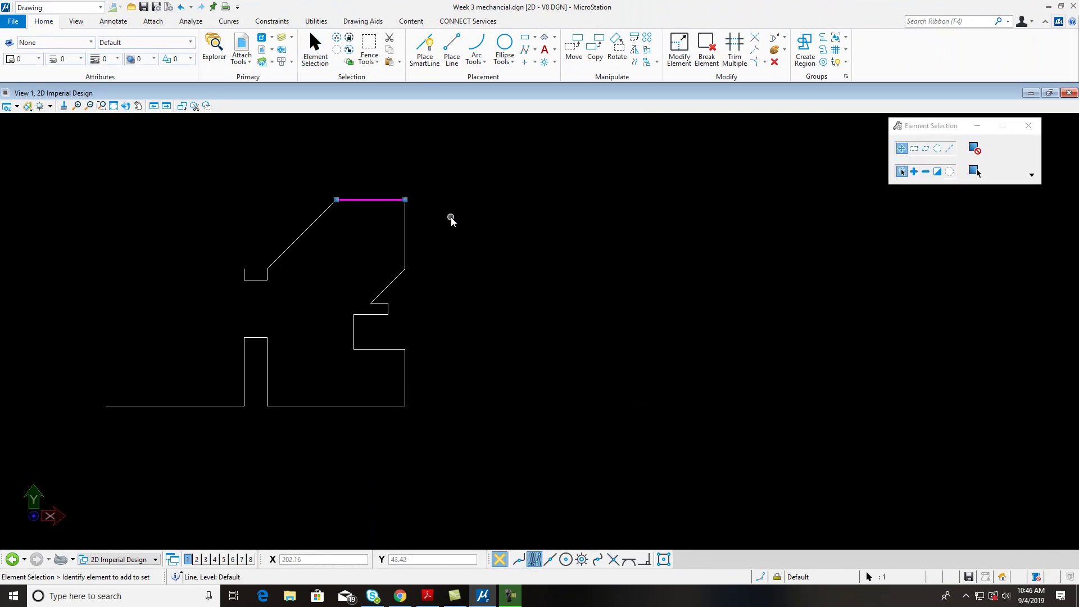
left_click(451, 219)
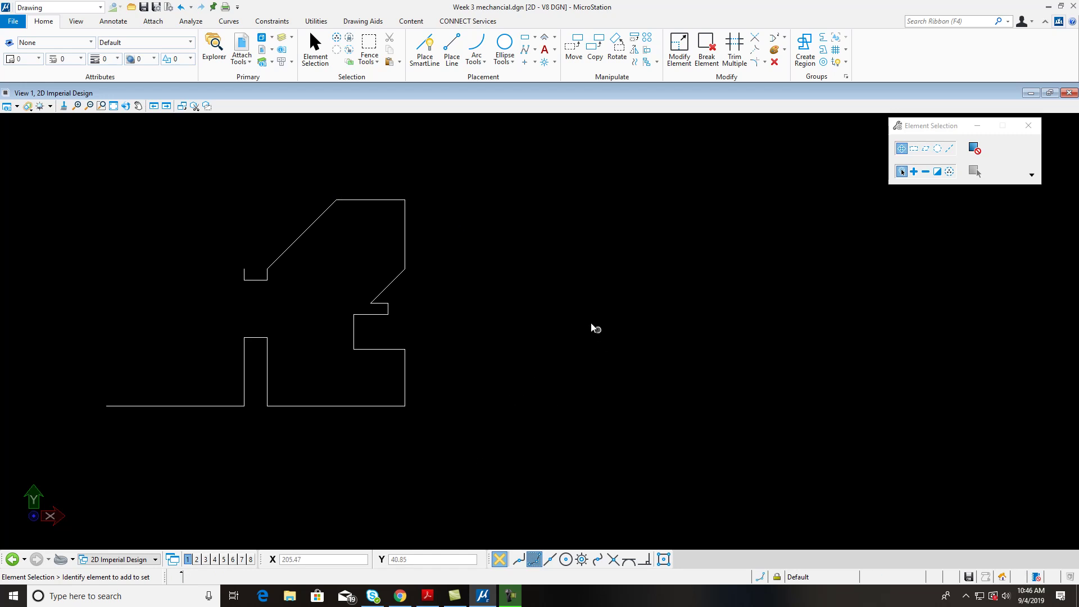
middle_click_drag(560, 315, 642, 308)
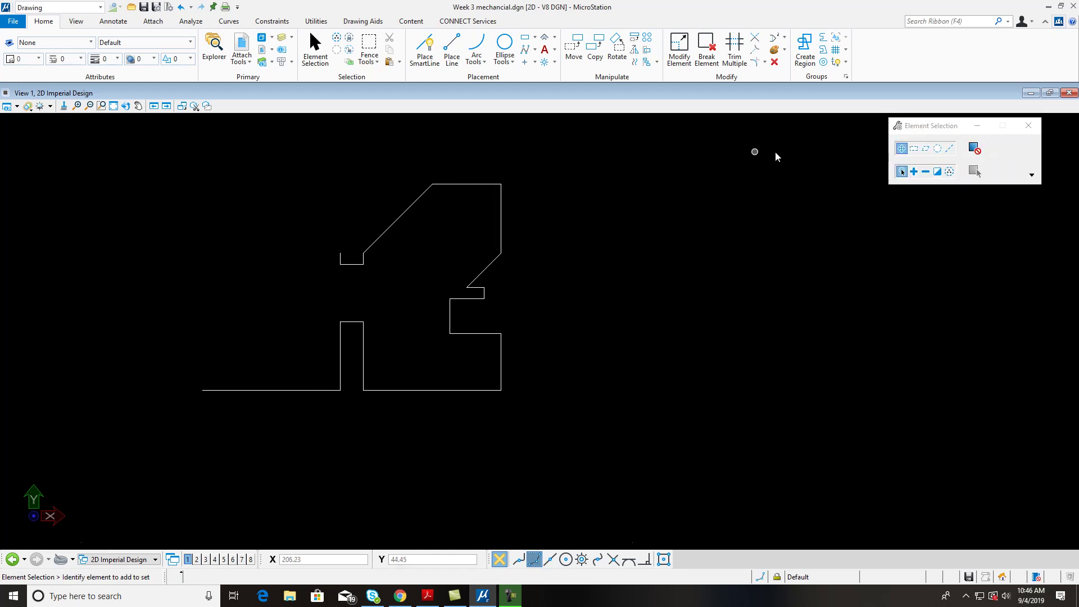
mouse_move(402, 402)
middle_mouse_down()
mouse_move(393, 414)
mouse_move(416, 449)
middle_mouse_up()
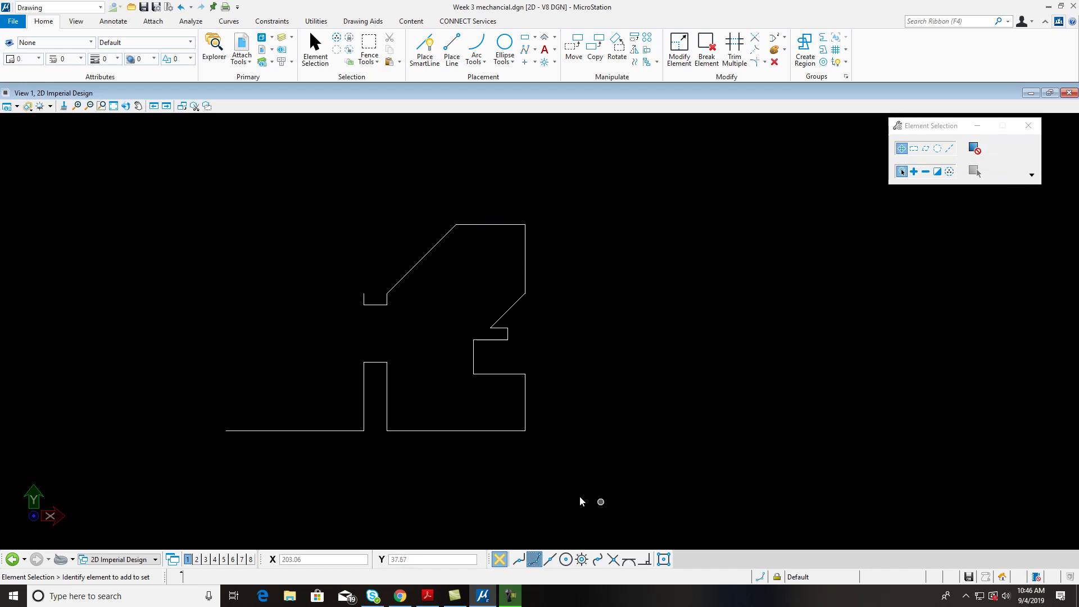
- Dimension the bottom edge's left line with Dimension Element, placing the dimension below the profile
left_click(117, 23)
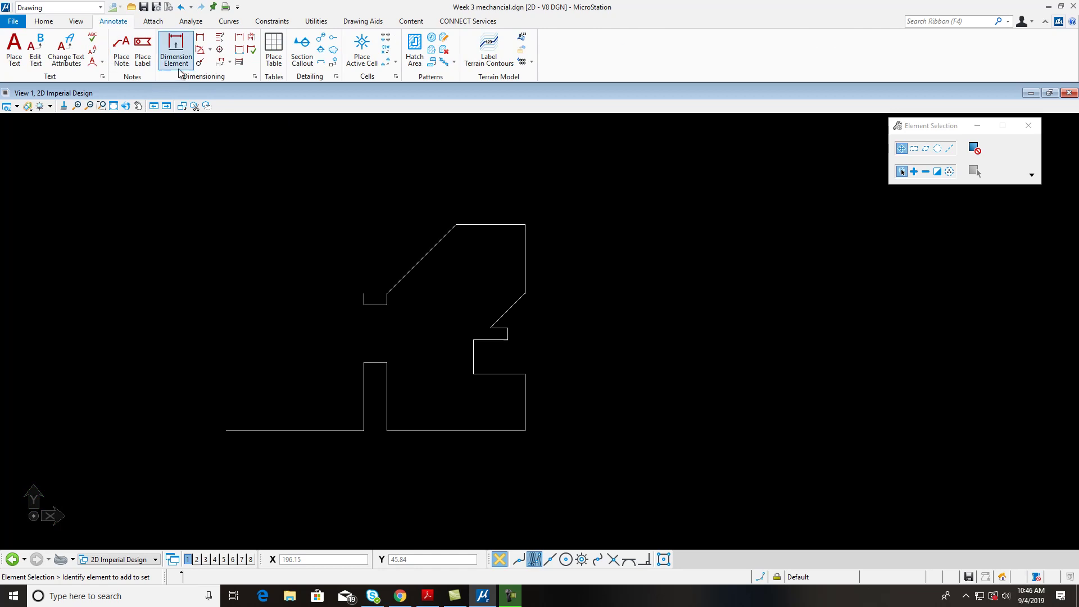
left_click(175, 46)
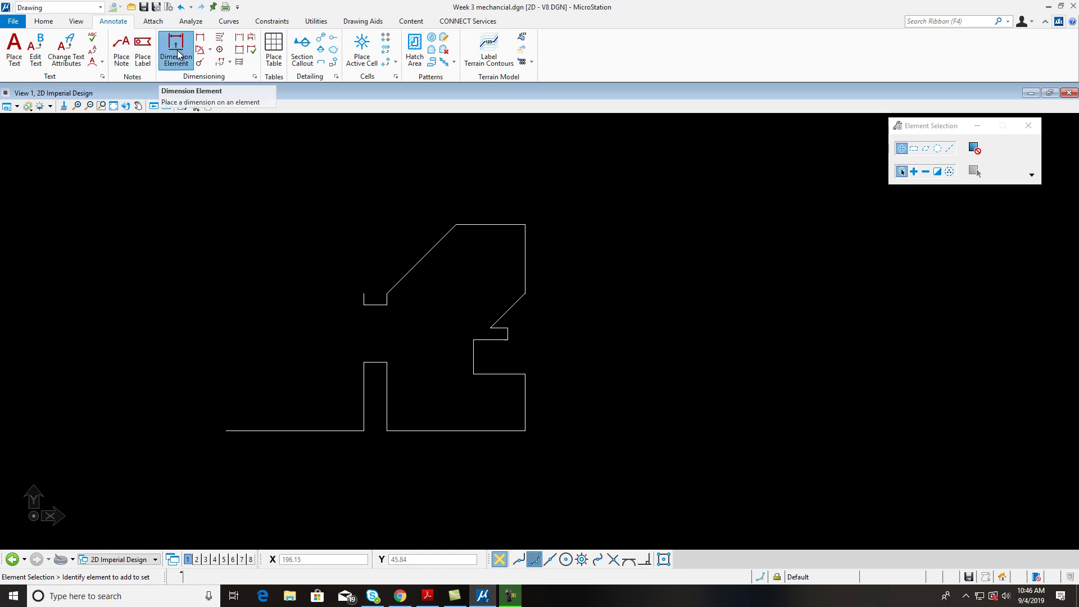
left_click(297, 430)
scroll(313, 447, "down", 3)
middle_click_drag(336, 410, 399, 283)
scroll(386, 384, "down", 1)
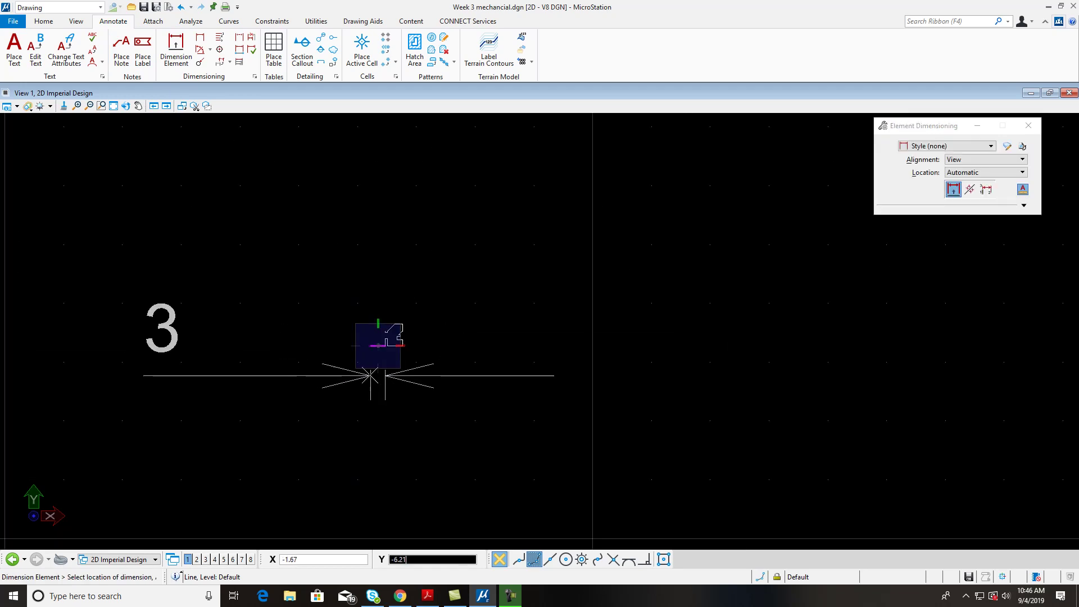
scroll(370, 363, "up", 2)
middle_click_drag(374, 359, 494, 386)
left_click(494, 390)
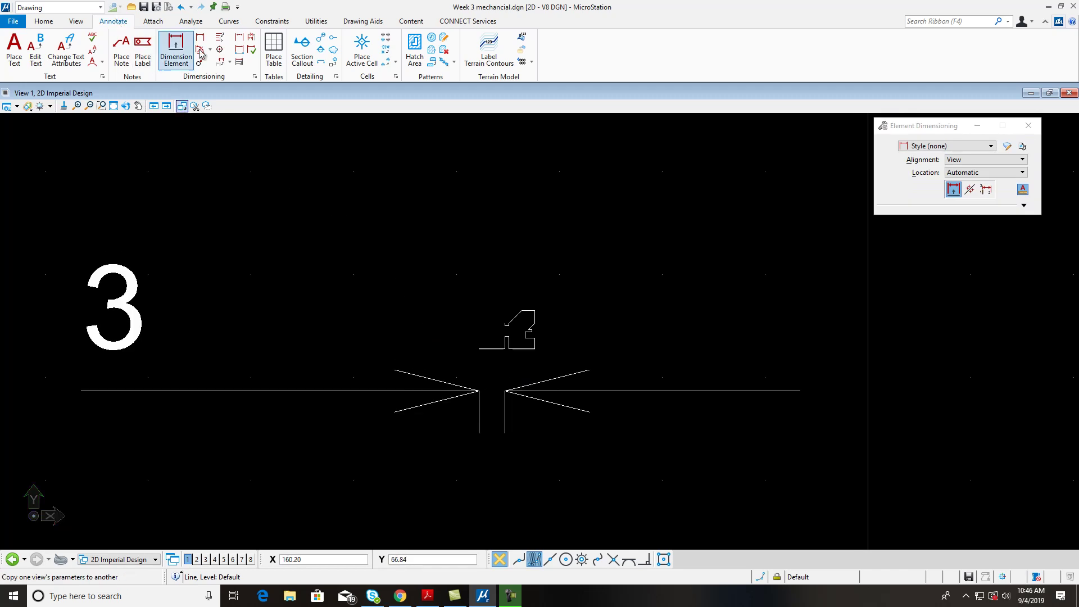
- Create and save a dimension style named mechanical, and set its primary units accuracy to 0.12
left_click(255, 77)
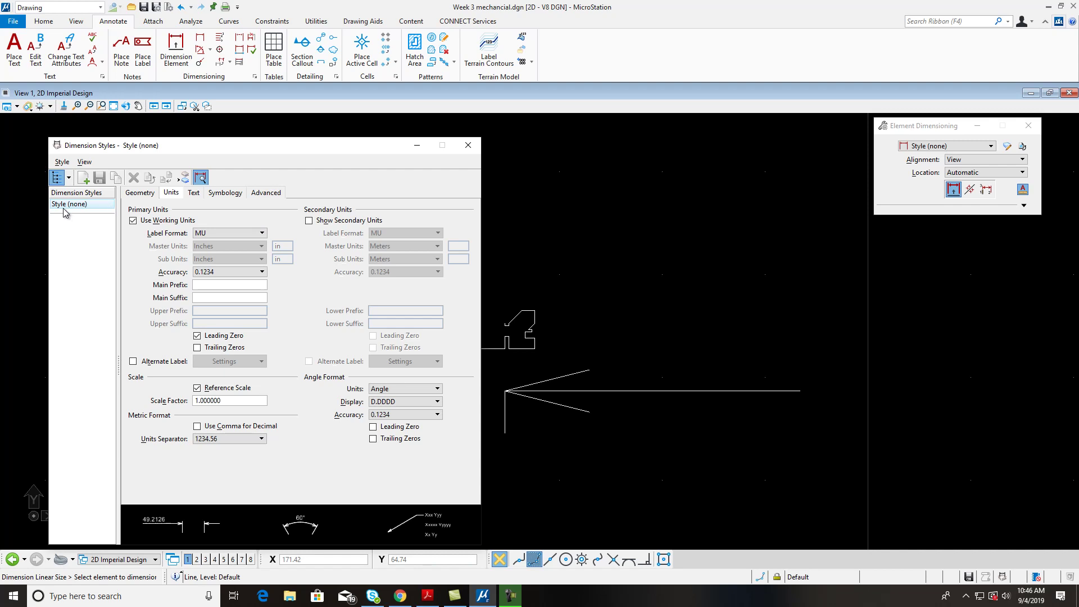
left_click(83, 179)
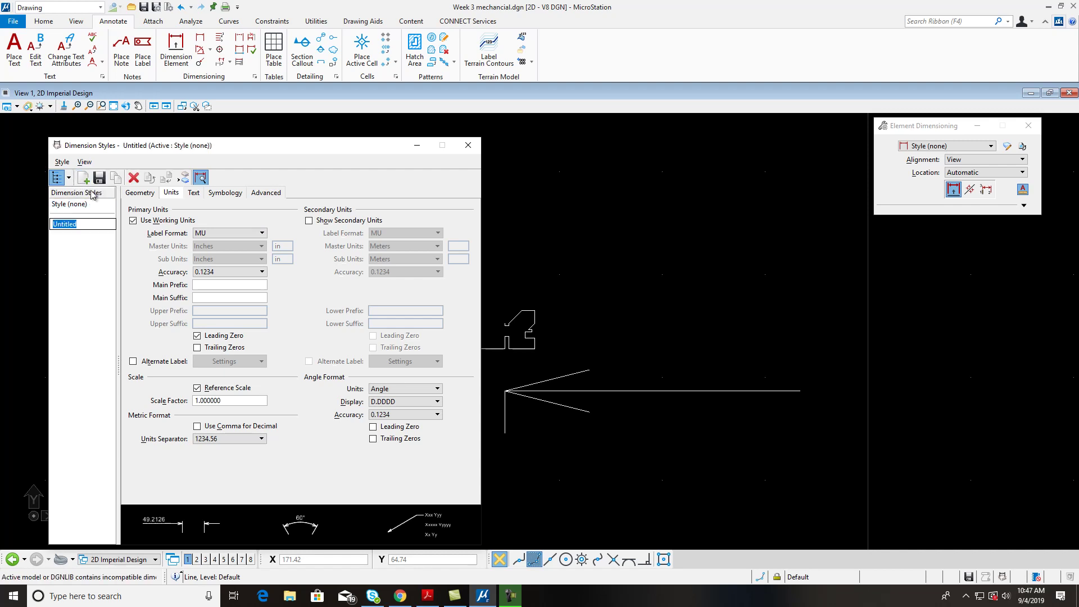
type("mechanical")
left_click(90, 259)
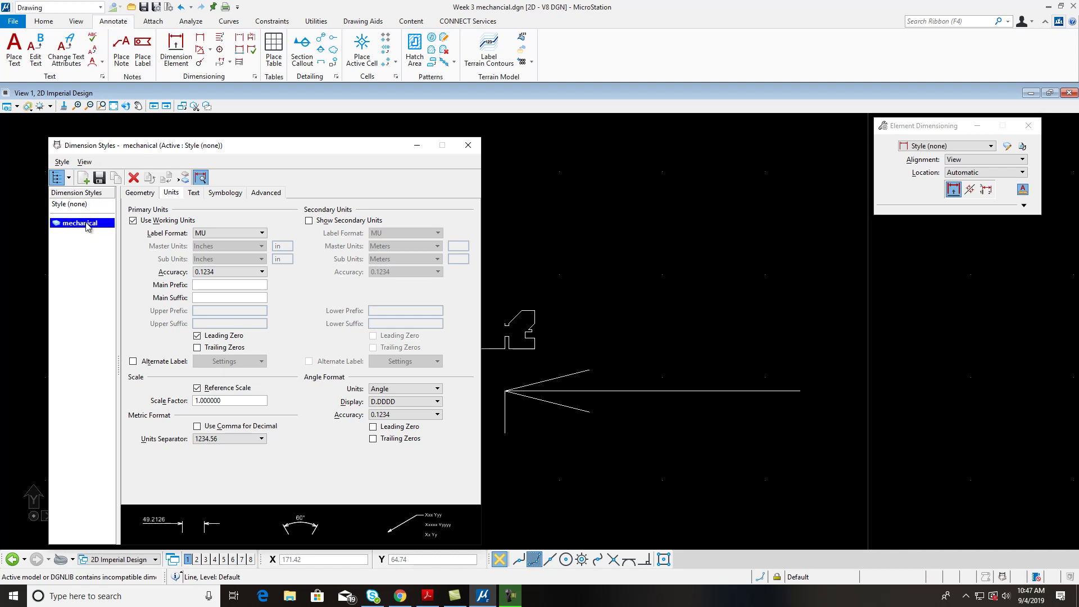
left_click(98, 179)
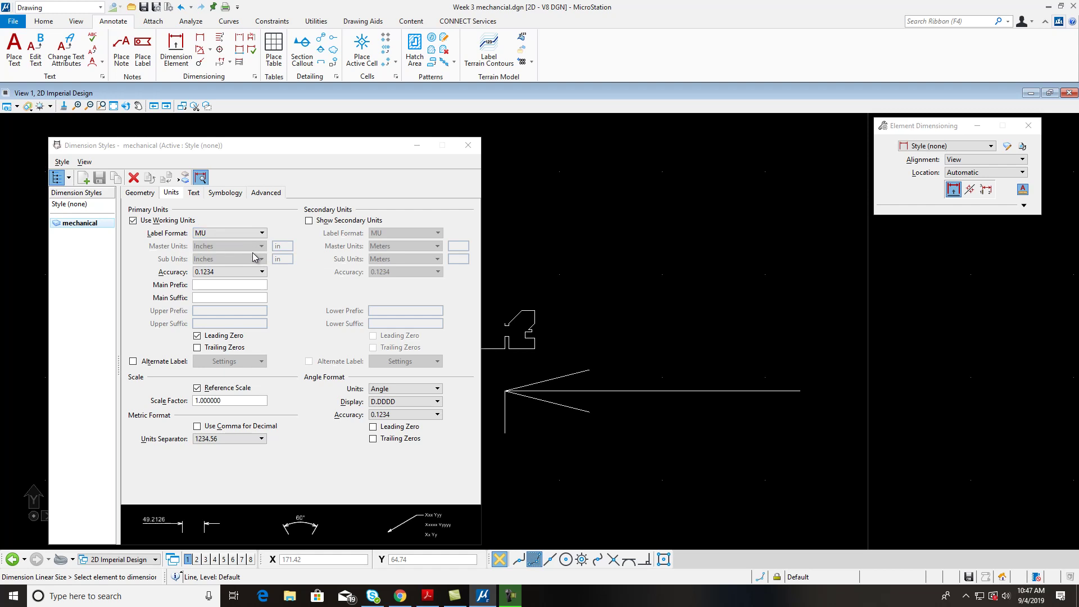
left_click(261, 272)
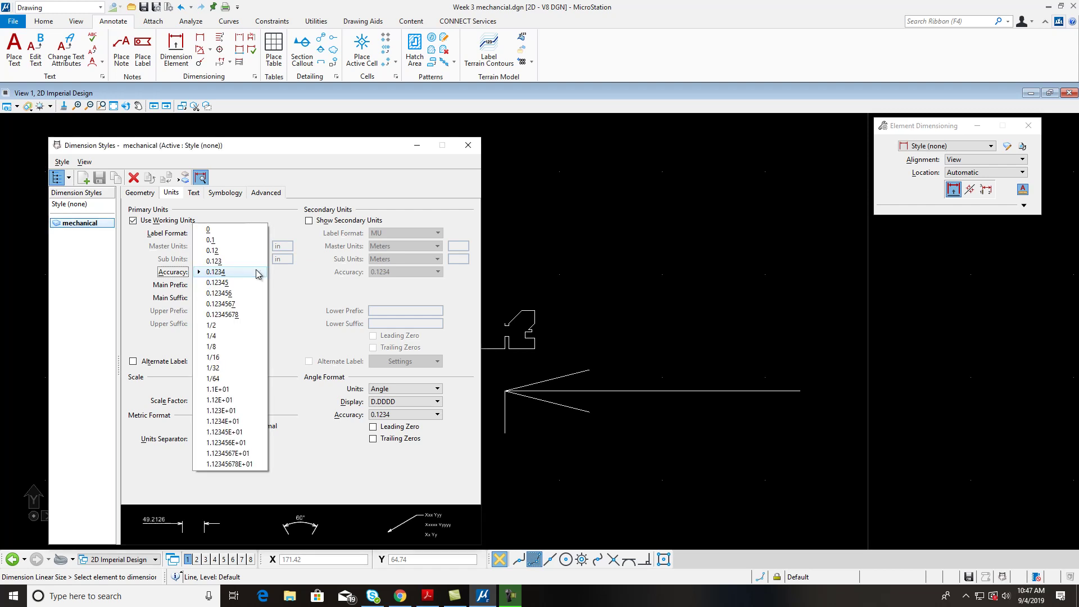
left_click(238, 251)
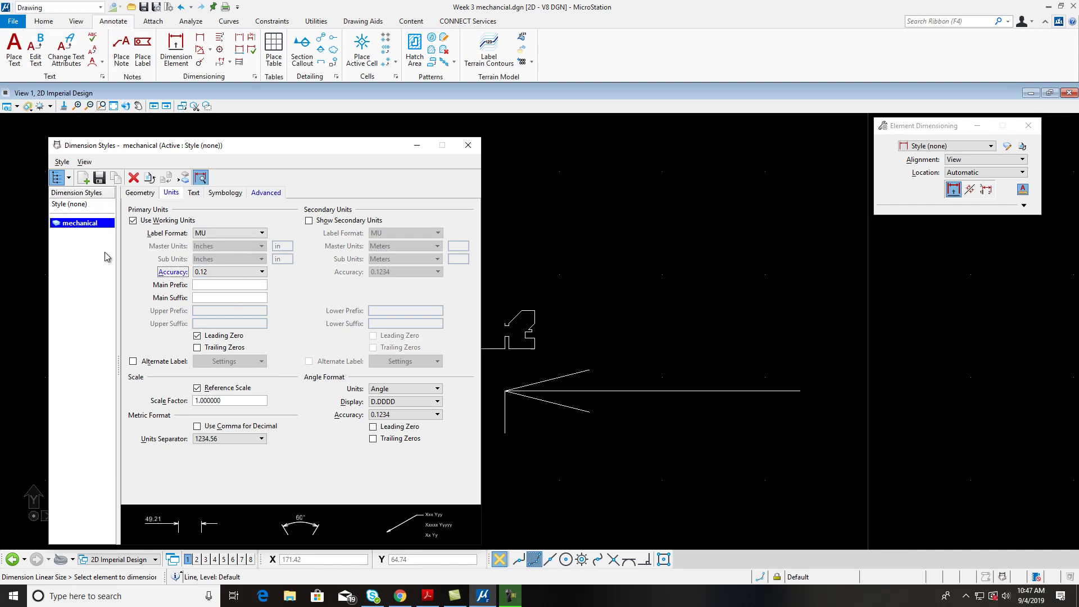
- Override the mechanical style's text height and width with .125 each, and save the style
left_click(203, 197)
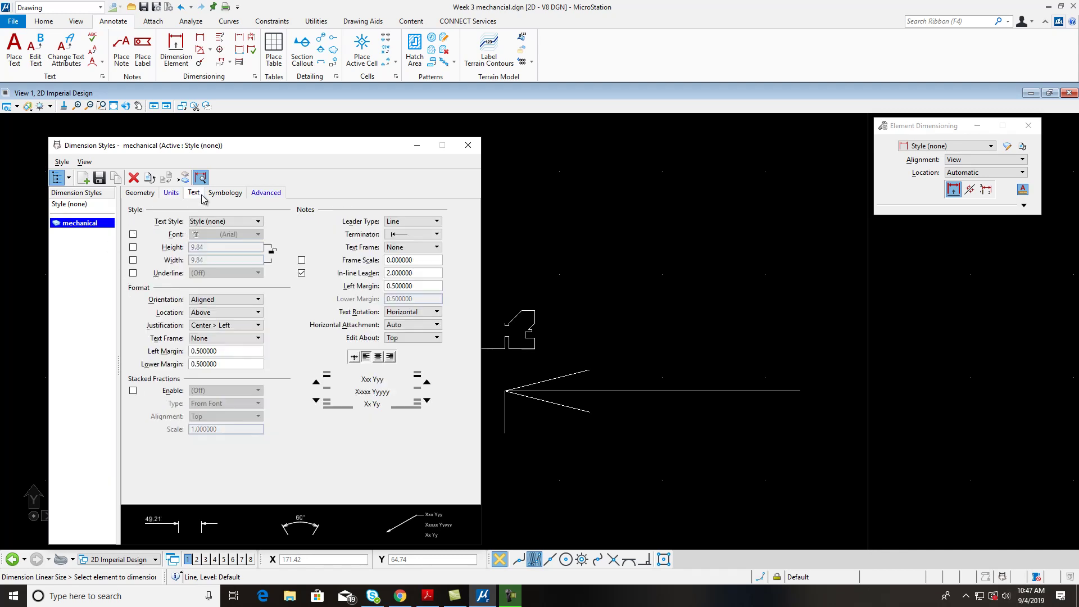
left_click(133, 248)
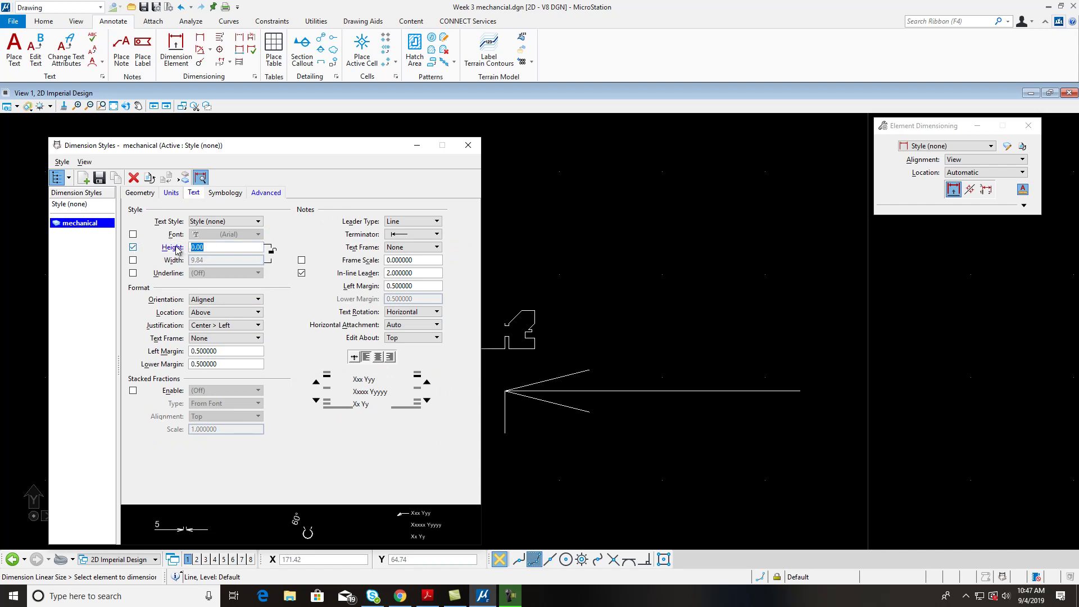
type(".12")
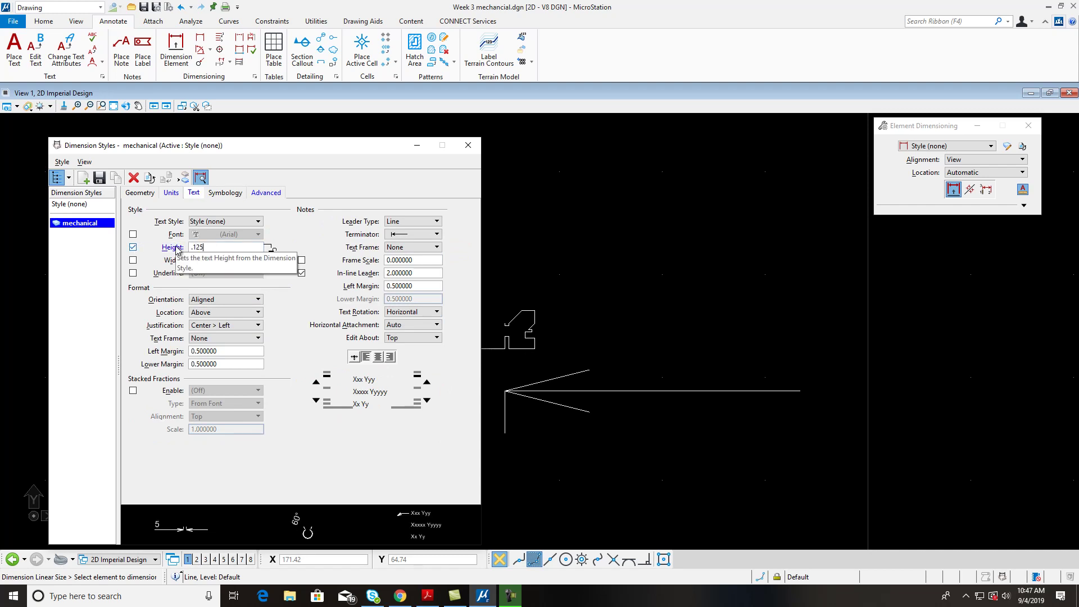
left_click(133, 259)
type(".")
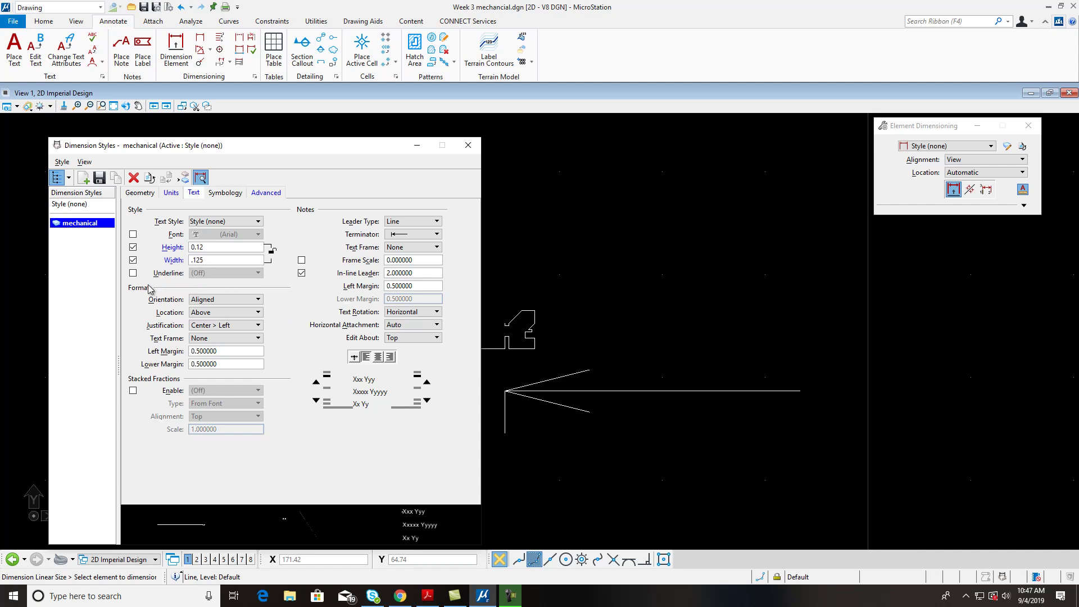
left_click(99, 178)
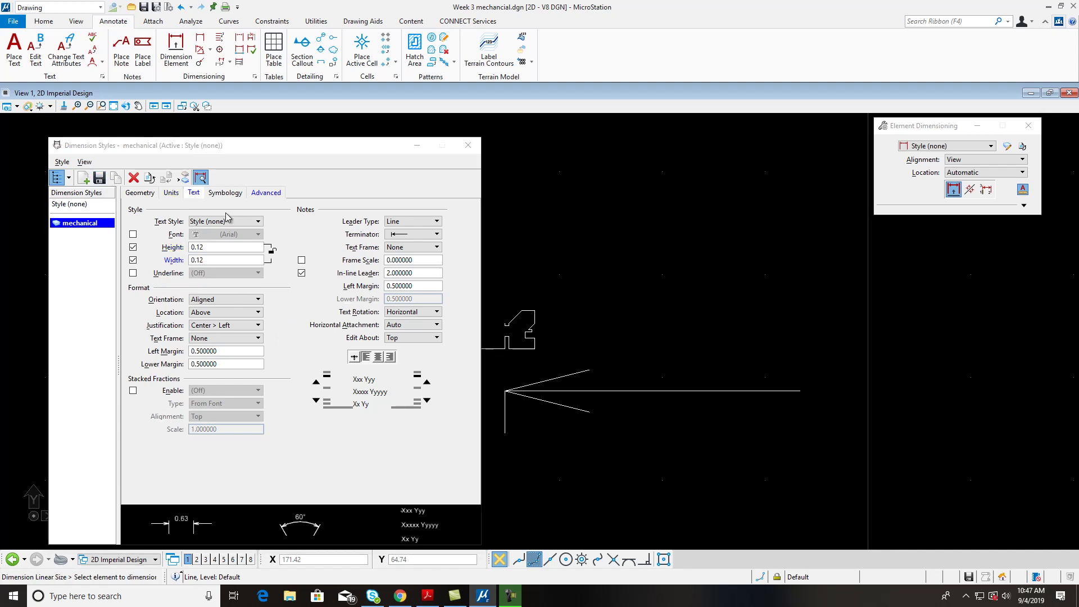
- Make mechanical the active dimension style, check its symbology and advanced settings, and close the style dialog
right_click(85, 224)
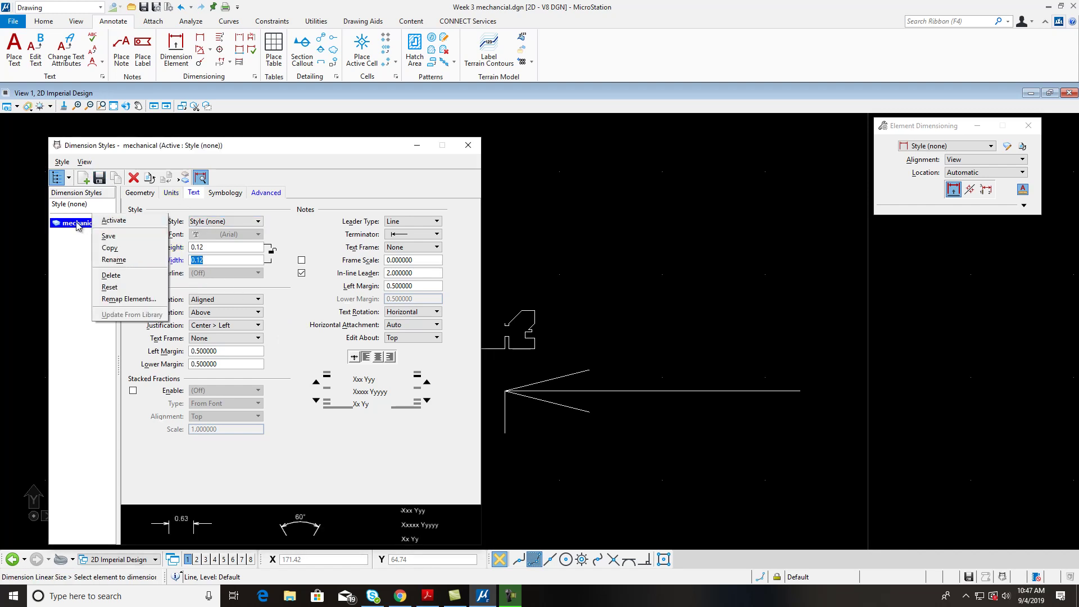
left_click(104, 220)
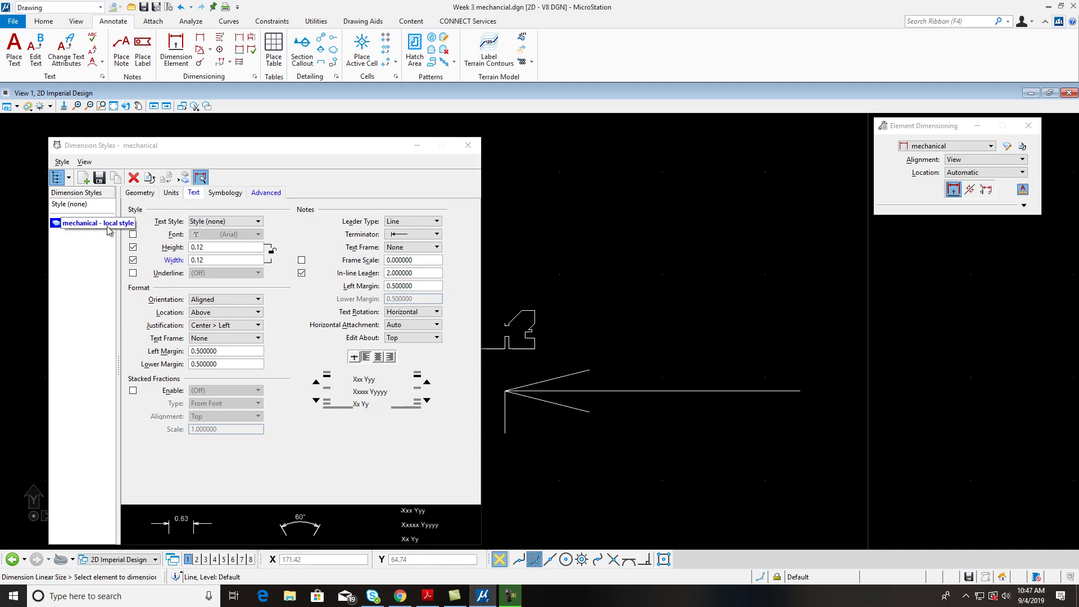
left_click(227, 194)
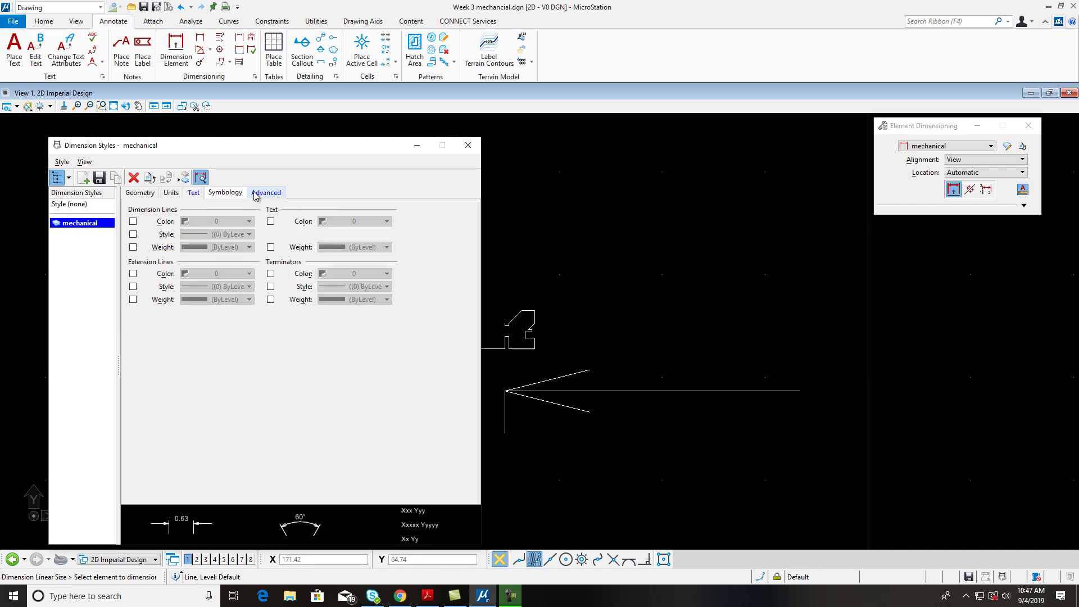
left_click(257, 197)
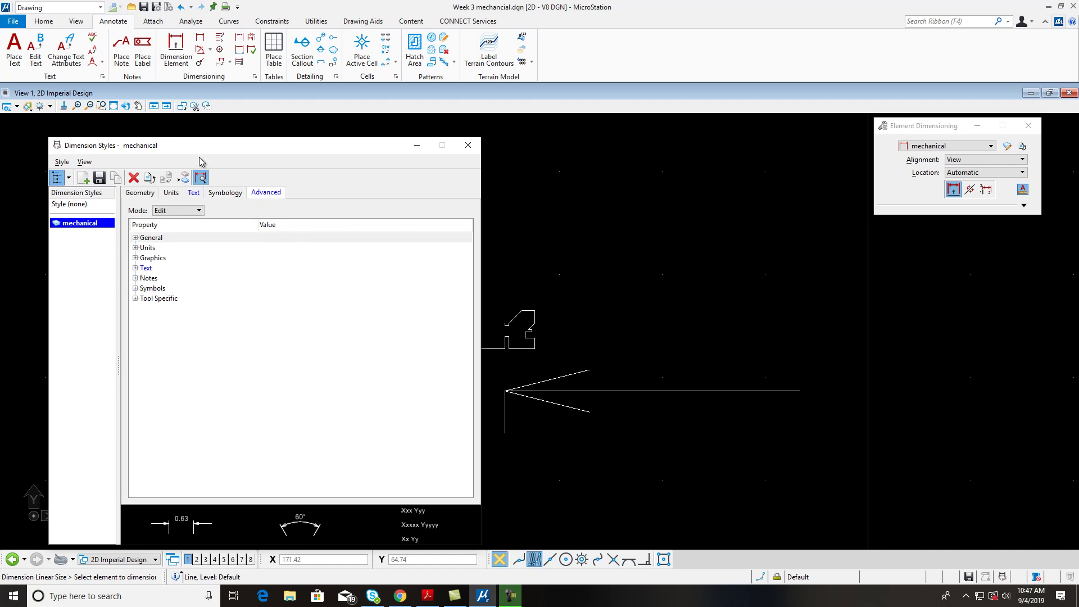
left_click(468, 144)
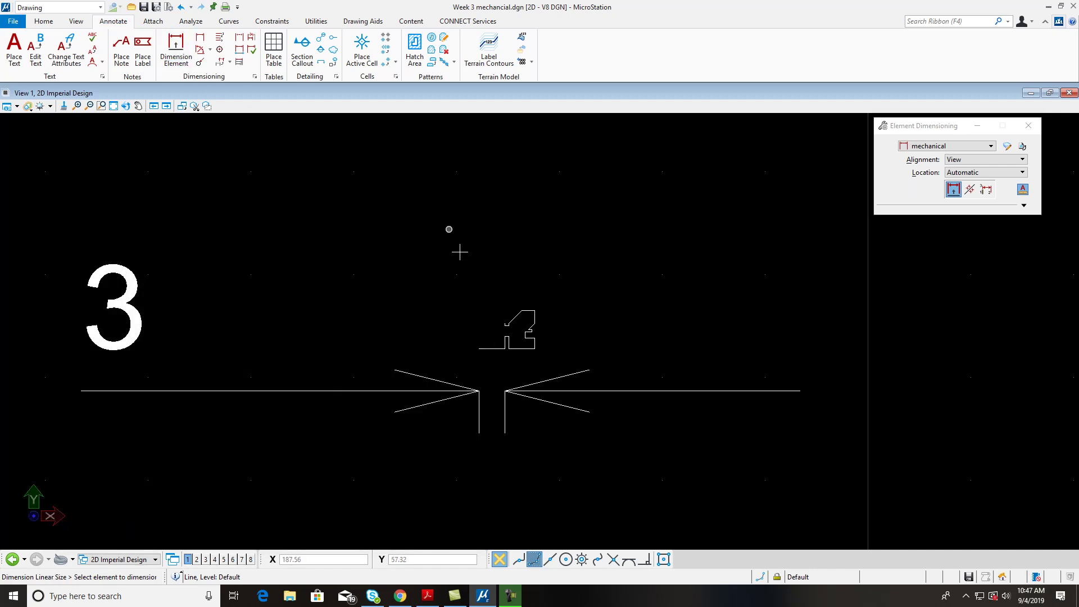
- Dimension the left and right lines of the bottom edge, placing both dimensions just below the profile
left_click(490, 349)
scroll(491, 362, "up", 7)
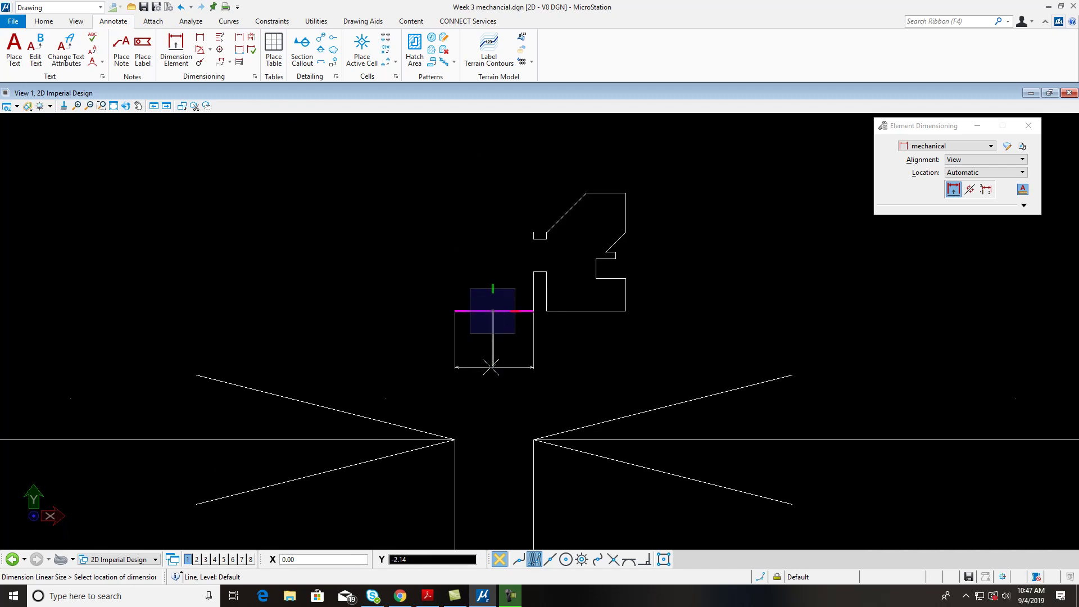
left_click(502, 322)
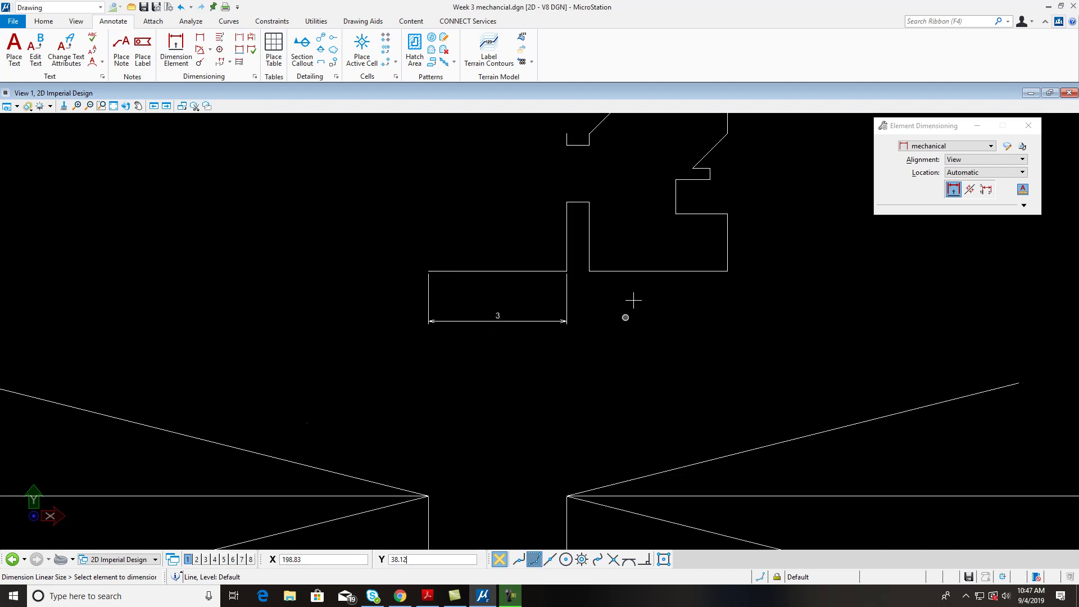
left_click(642, 272)
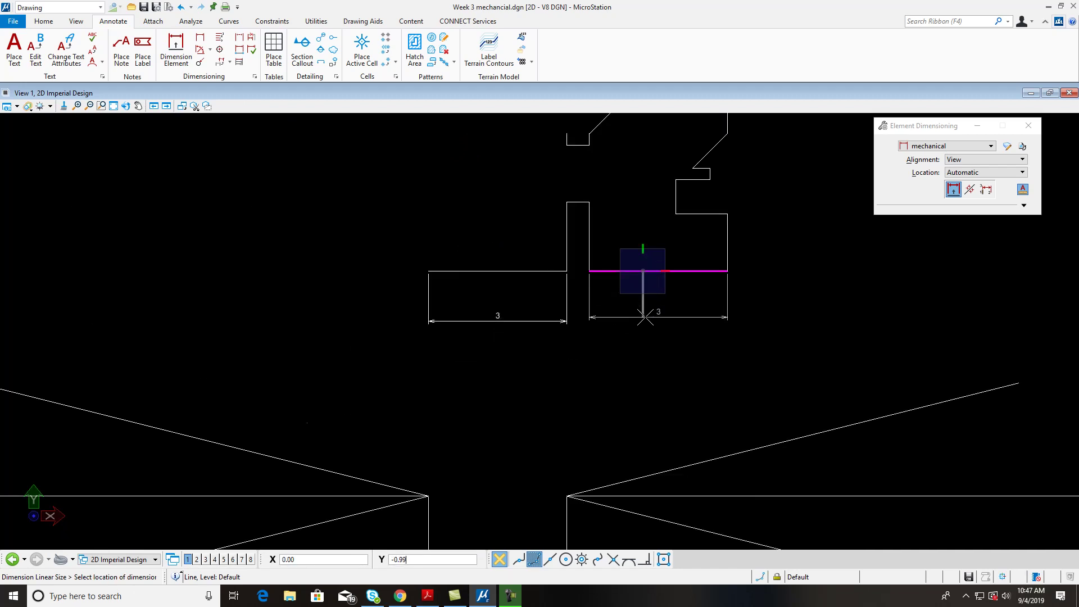
left_click(646, 320)
- Dimension the bottom slot's width above its top line, and its height with a linear dimension to its left
left_click(583, 201)
left_click(583, 191)
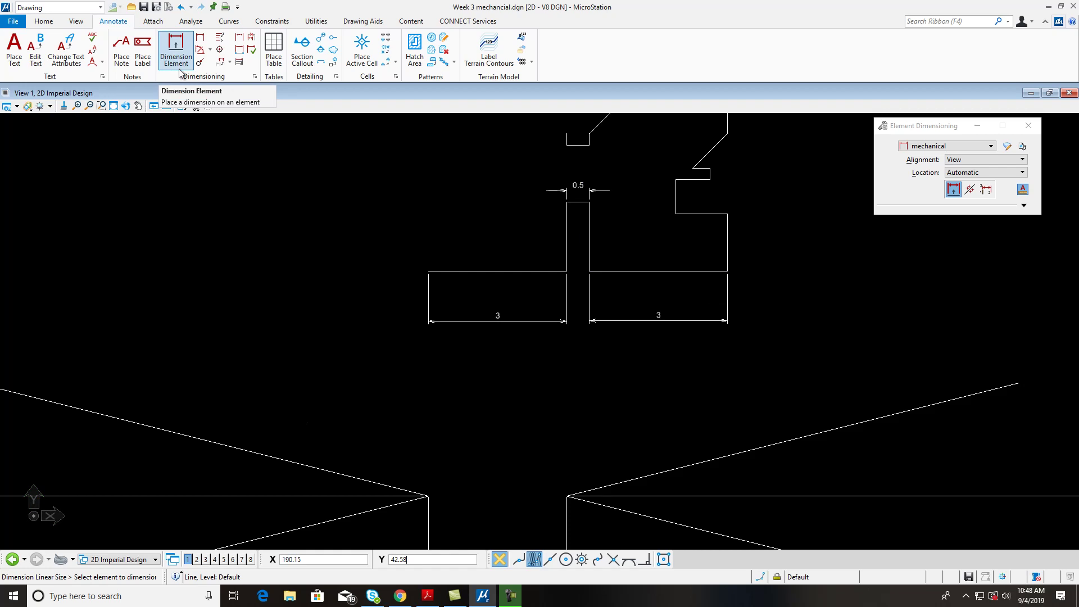
left_click(200, 37)
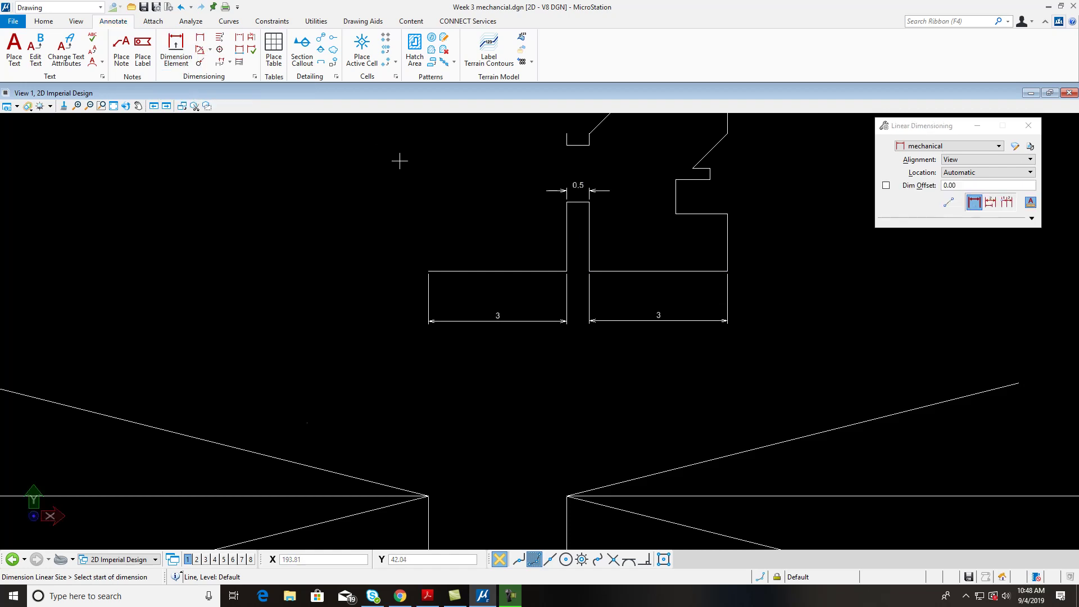
left_click(566, 202)
left_click(567, 271)
left_click(502, 241)
right_click(524, 285)
- Delete the oversized dimension below the profile that was placed without a dimension style
middle_click_drag(551, 328, 504, 380)
scroll(504, 380, "down", 3)
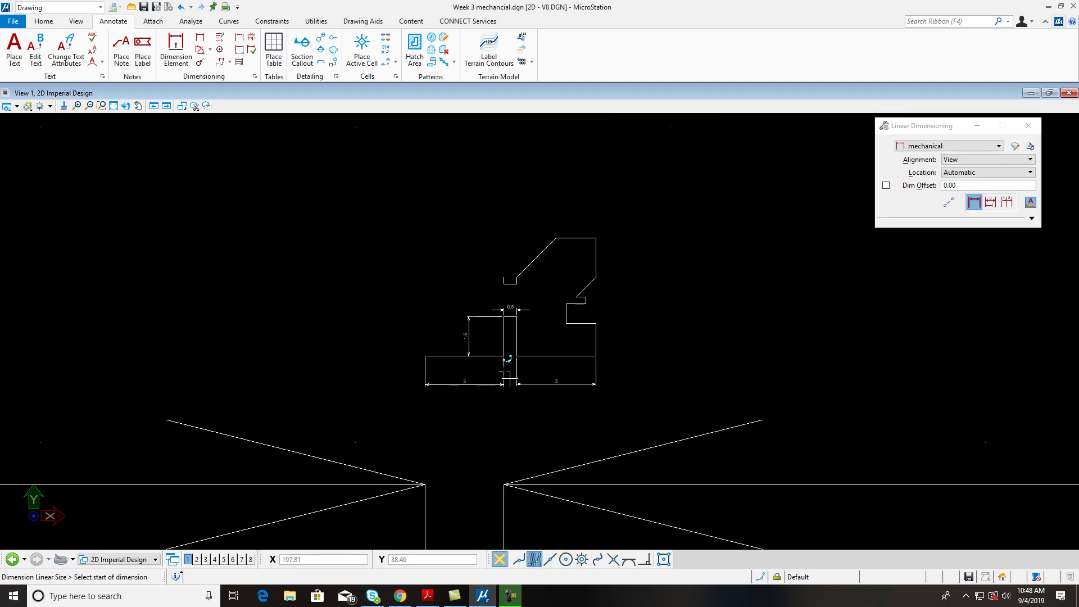
middle_click_drag(537, 348, 493, 337)
scroll(474, 264, "up", 5)
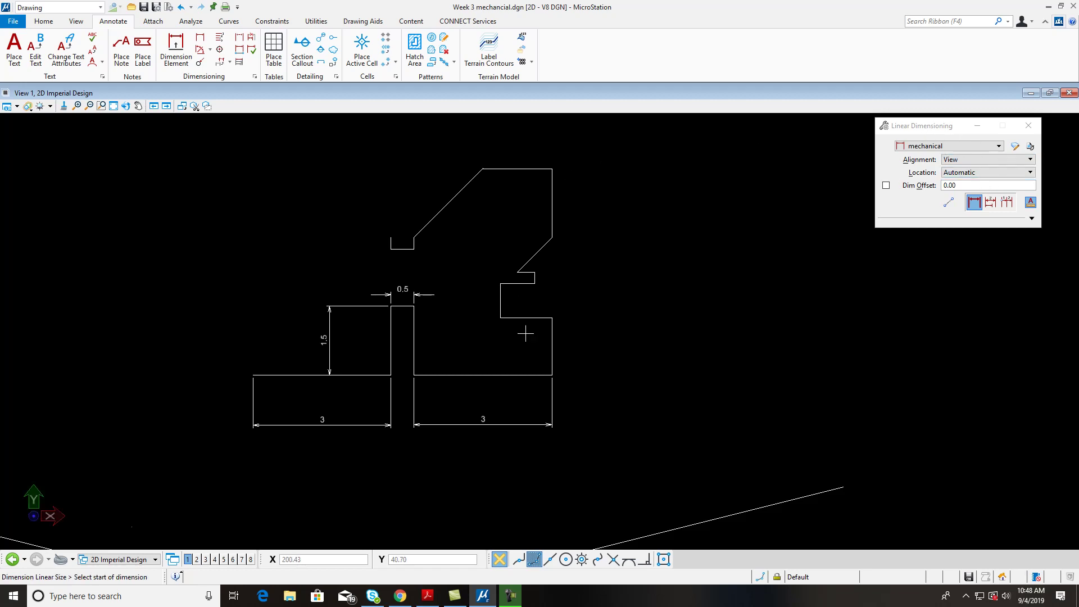
scroll(539, 389, "down", 3)
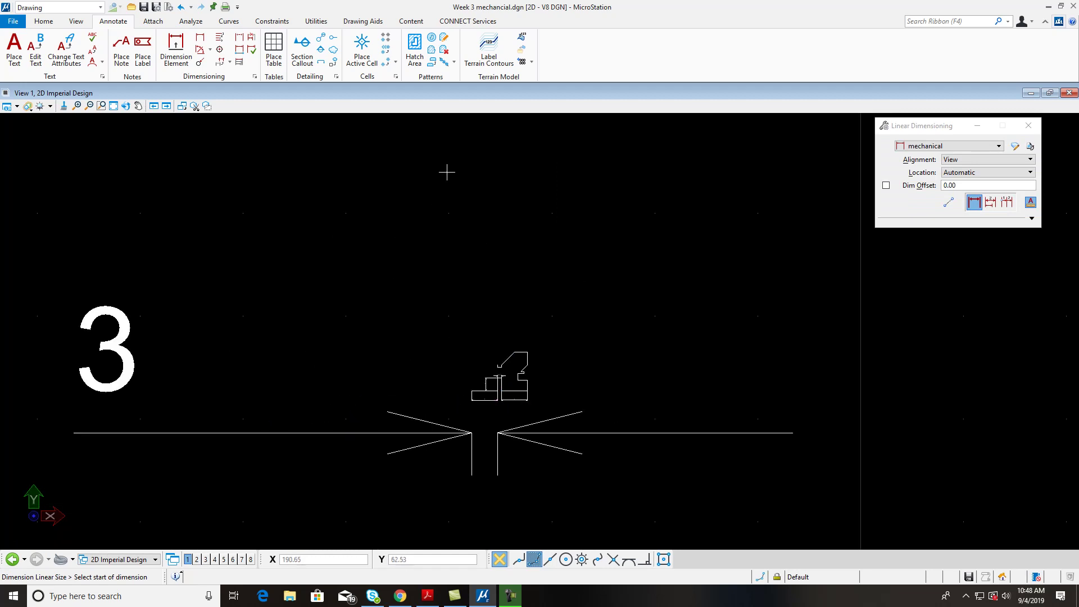
left_click(43, 21)
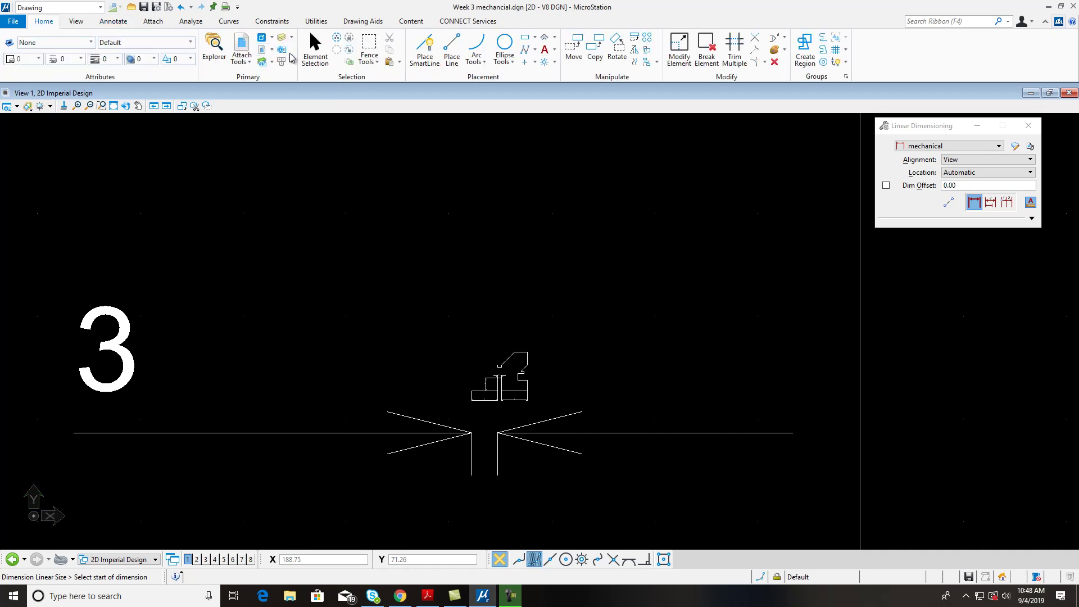
left_click(315, 48)
left_click(187, 432)
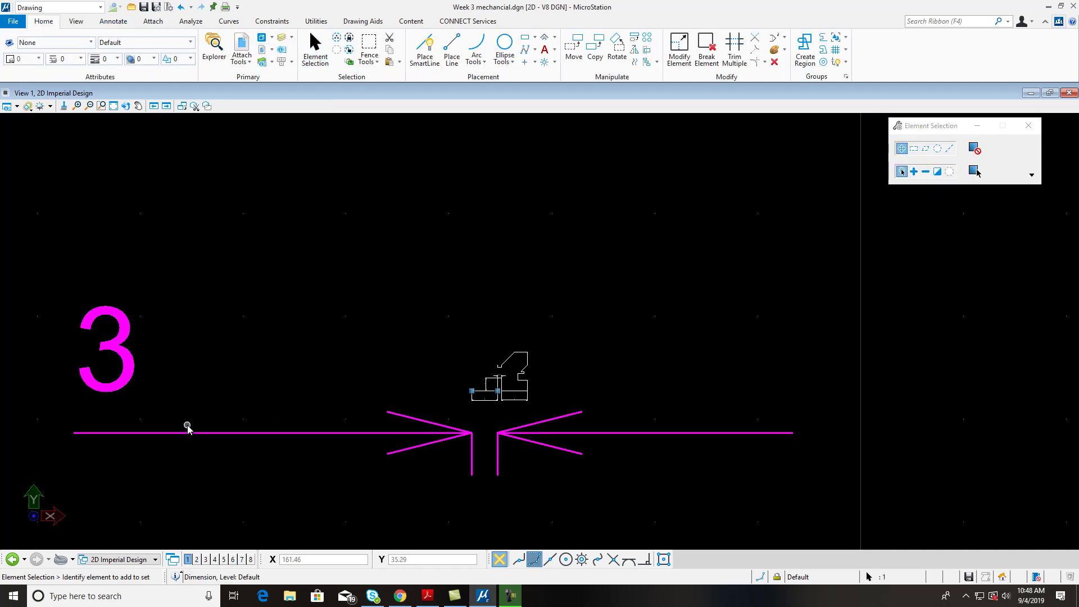
key("Delete")
scroll(556, 362, "up", 5)
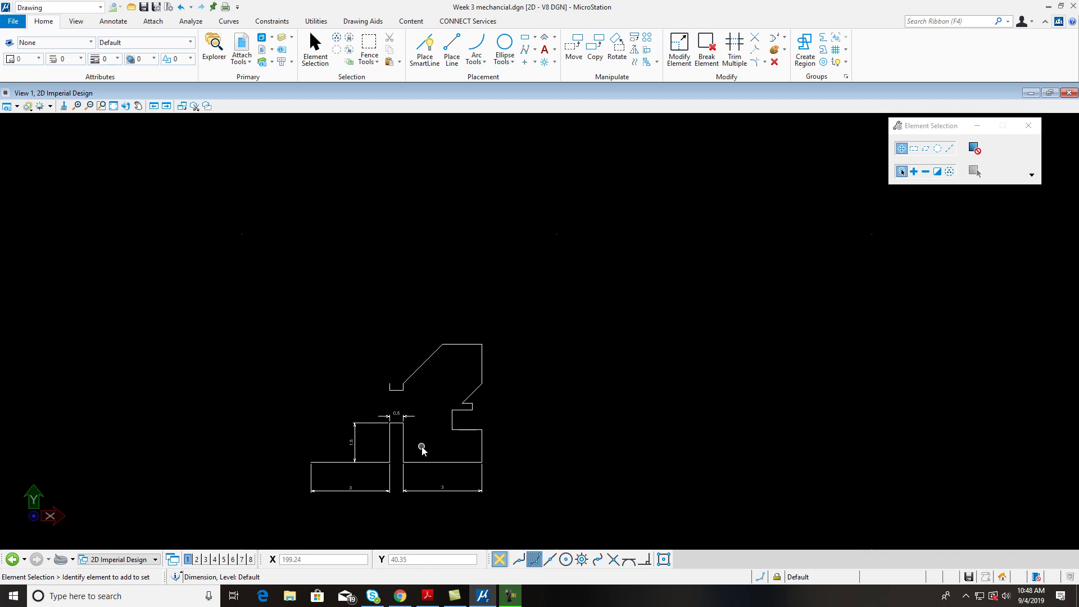
scroll(399, 305, "up", 2)
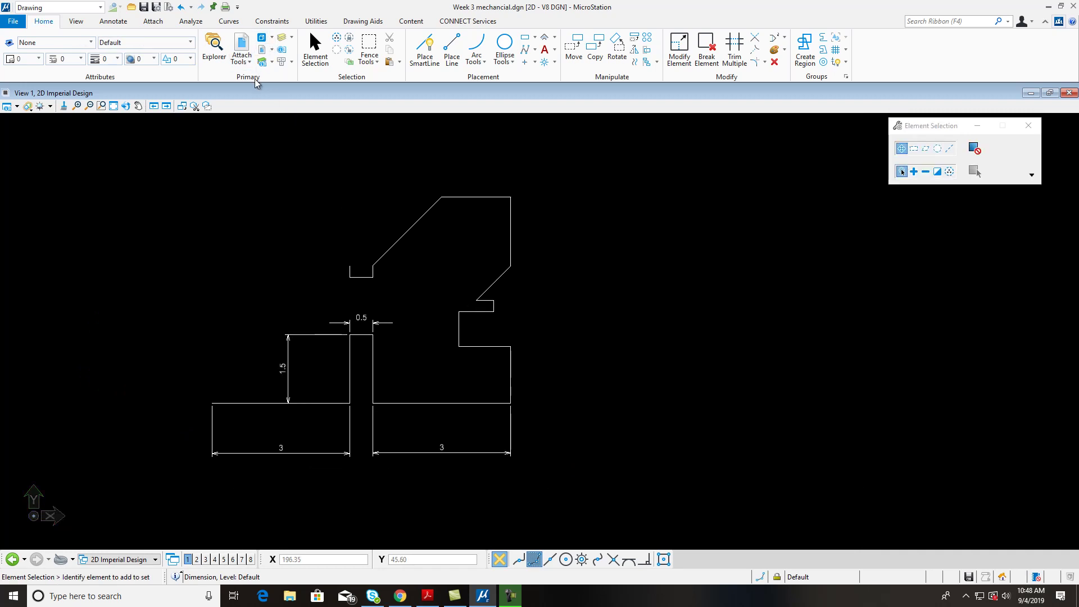
- Set the annotation scale of the 2D Imperial Design model to 6"=1'-0" in its properties
left_click(262, 39)
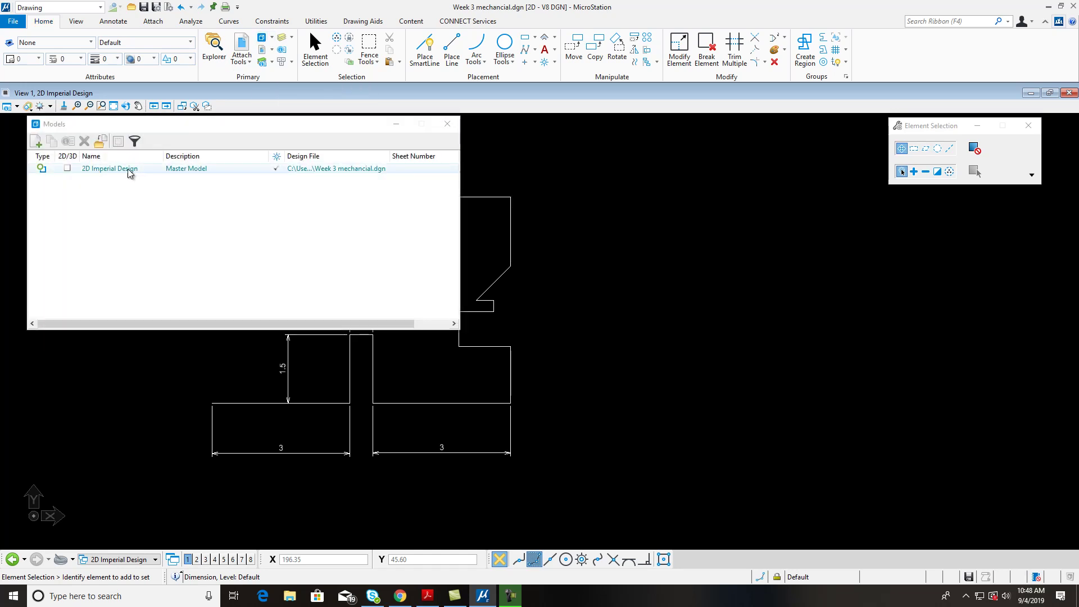
right_click(128, 169)
left_click(159, 237)
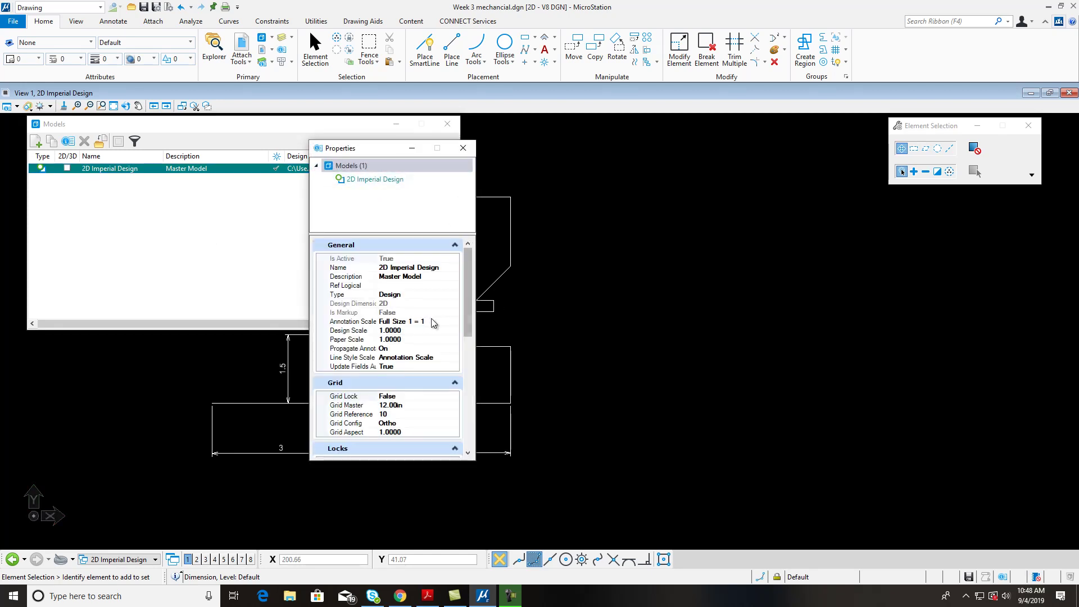
left_click(442, 322)
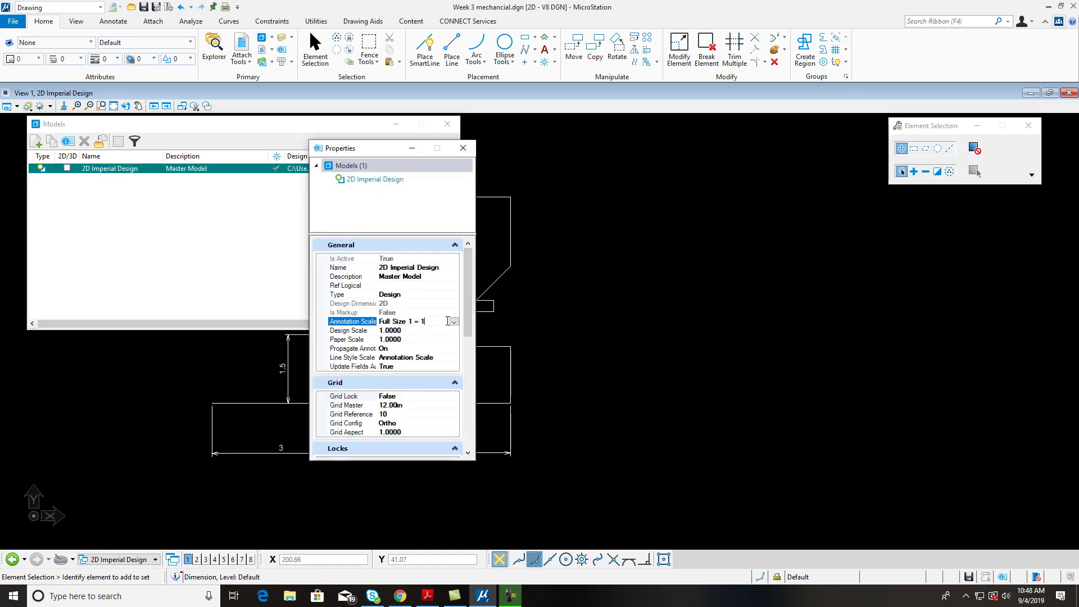
left_click(453, 322)
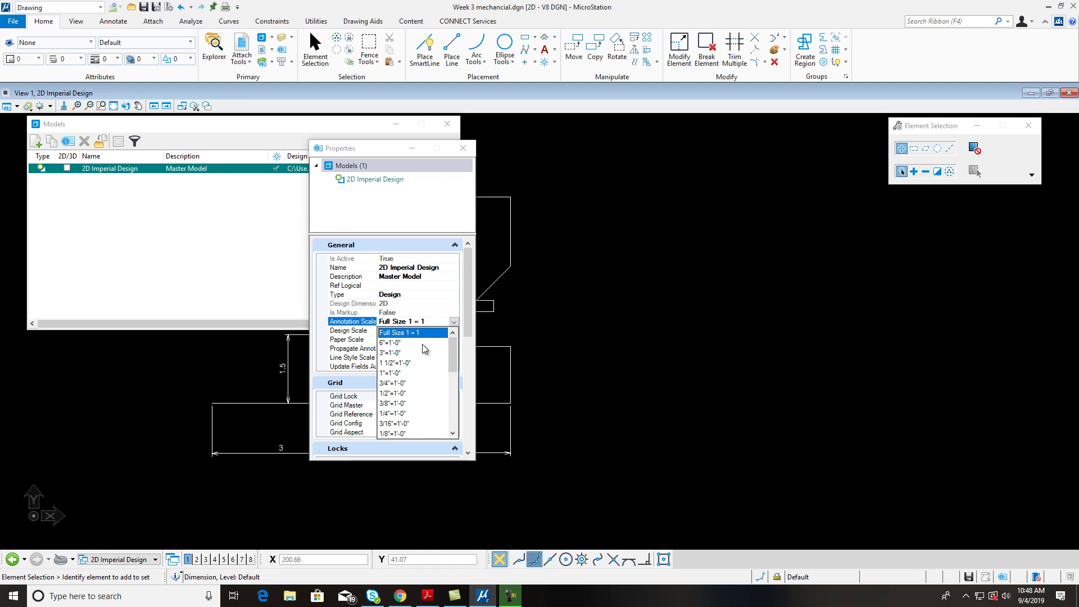
left_click(402, 343)
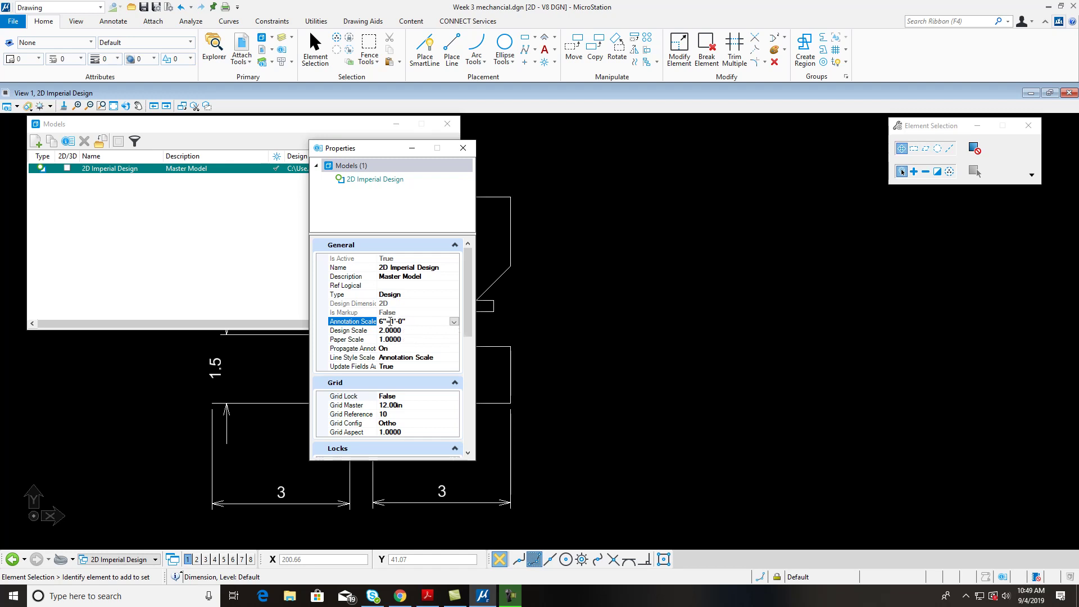
- Set the design scale of the 2D Imperial Design model to 3 in its properties
left_click(454, 321)
mouse_move(453, 360)
left_mouse_down()
mouse_move(452, 411)
mouse_move(452, 352)
left_mouse_up()
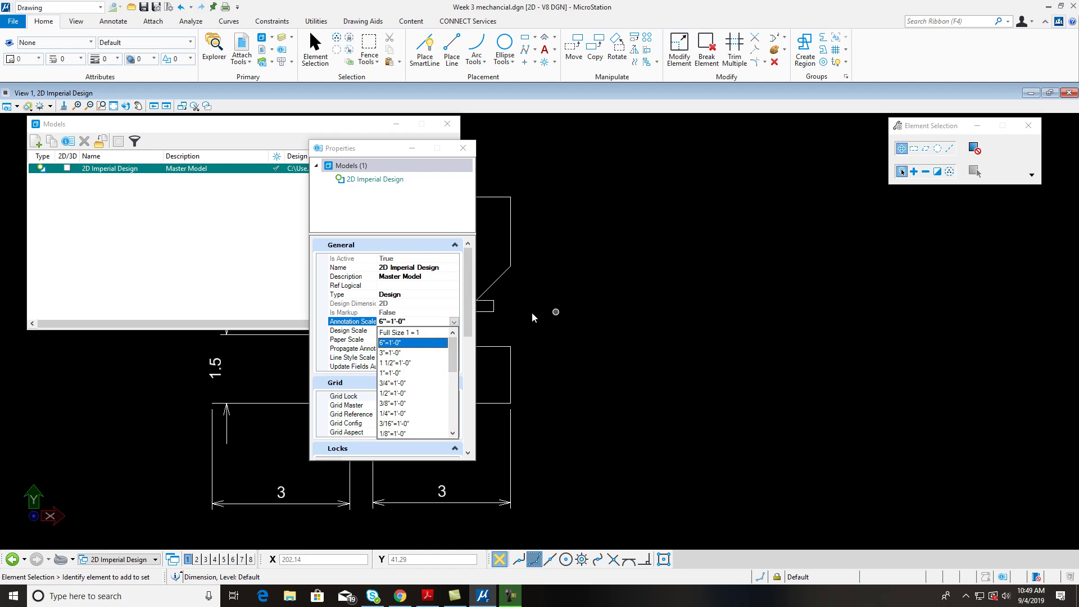
left_click(357, 333)
left_click(413, 333)
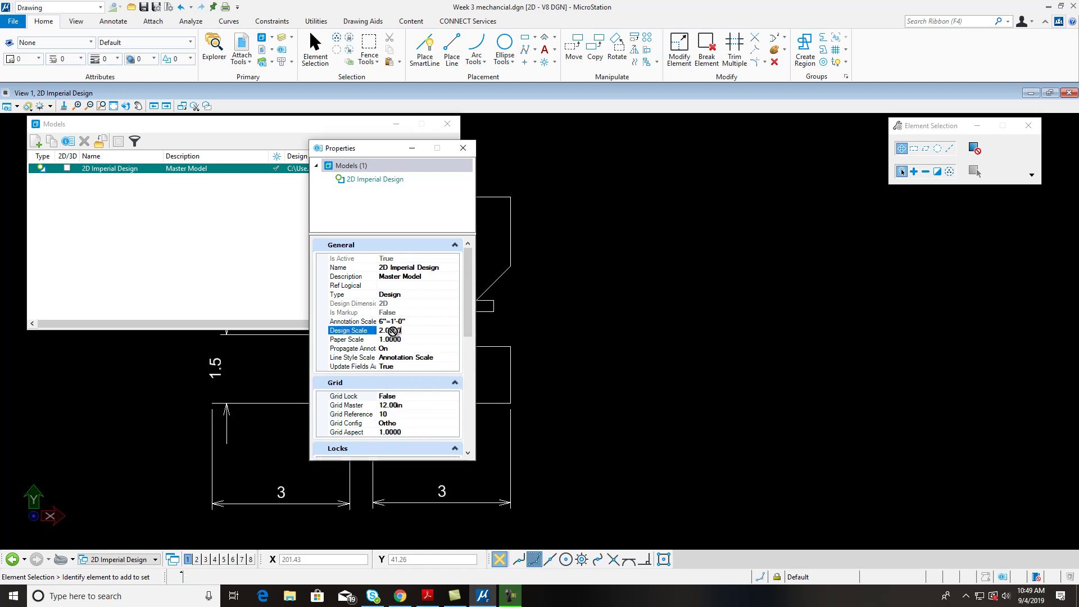
left_click_drag(410, 332, 368, 334)
type("3")
key("Return")
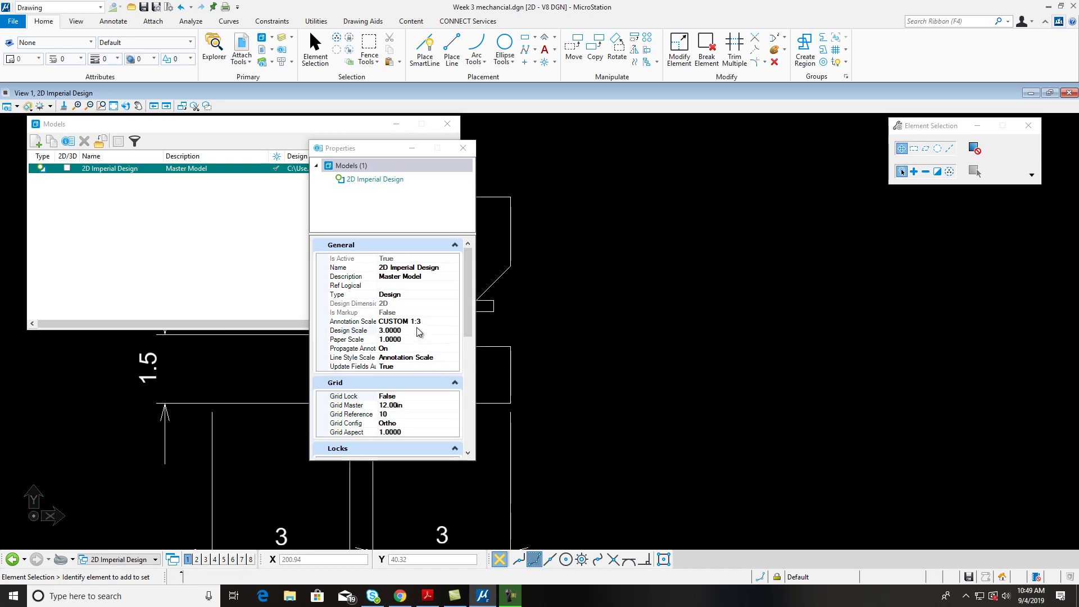
- Try a design scale of 4 for the model and check the size of the dimensions around the profile
left_click(426, 325)
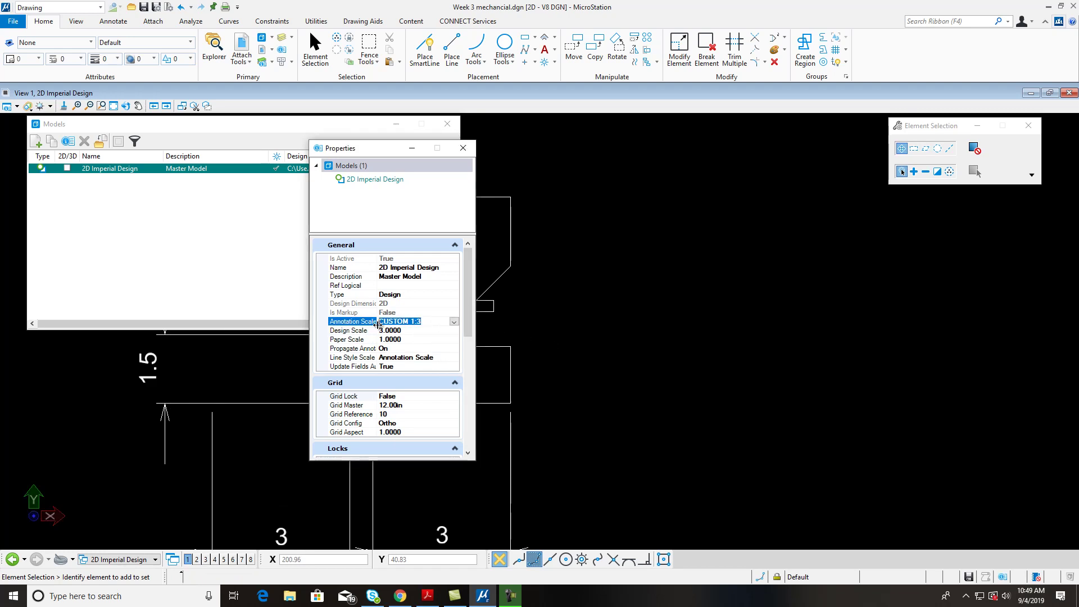
left_click(414, 331)
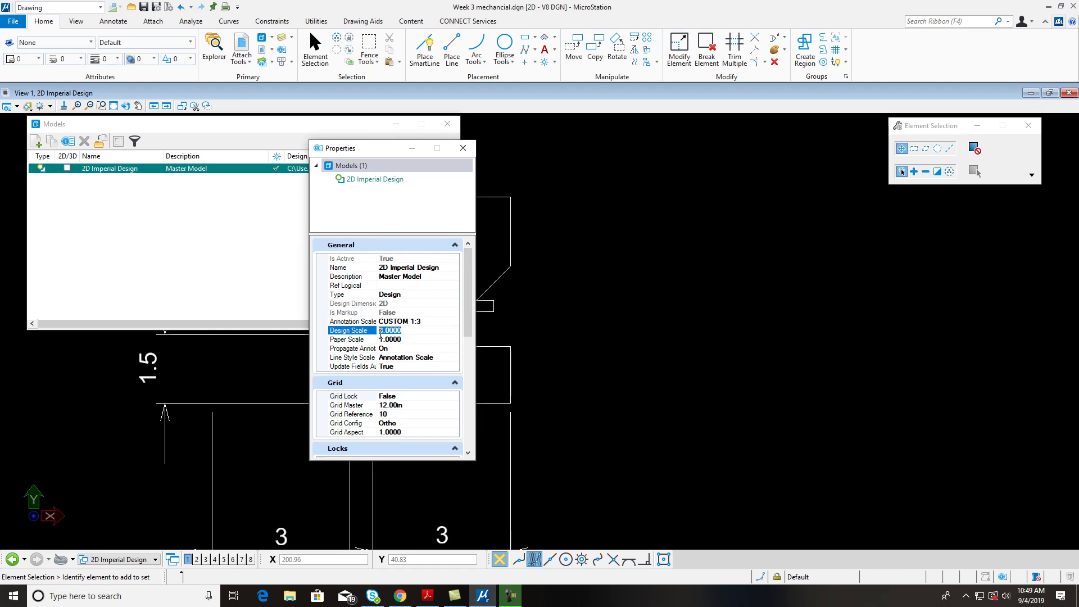
type("4")
key("Return")
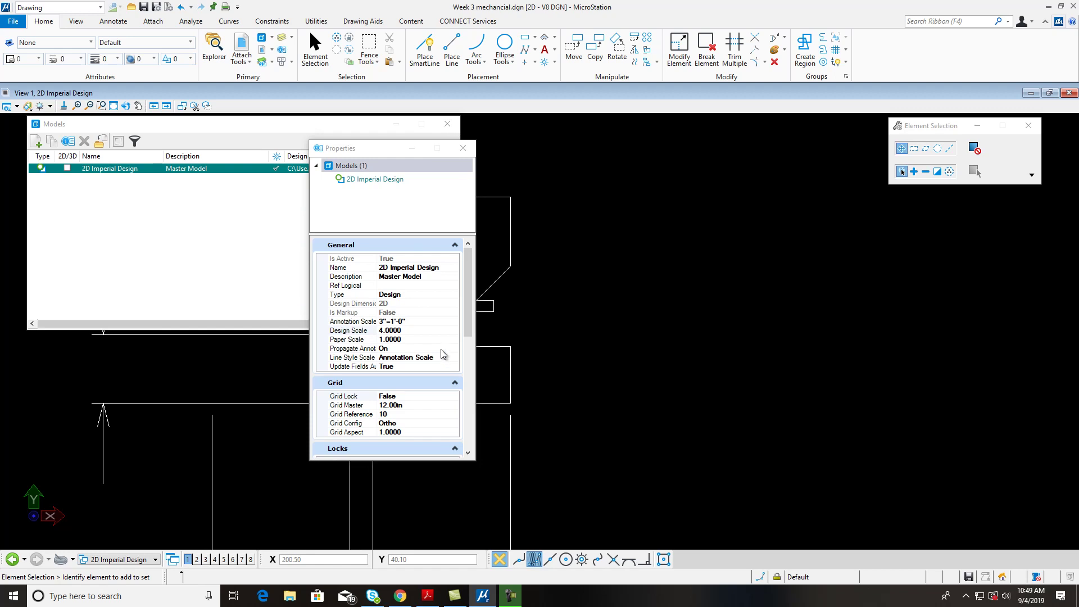
scroll(422, 337, "down", 1)
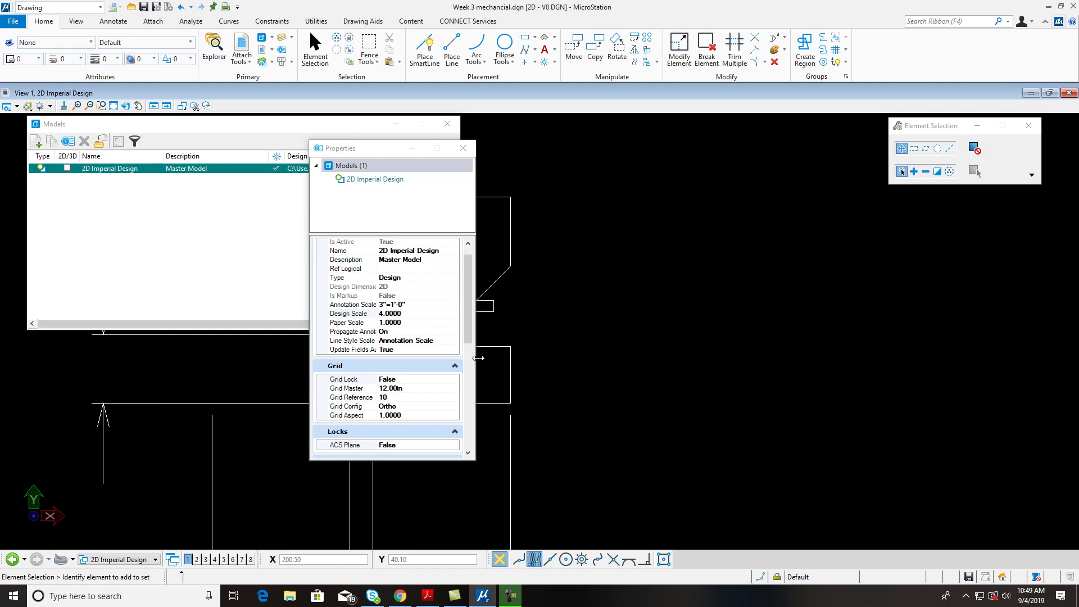
scroll(504, 388, "down", 2)
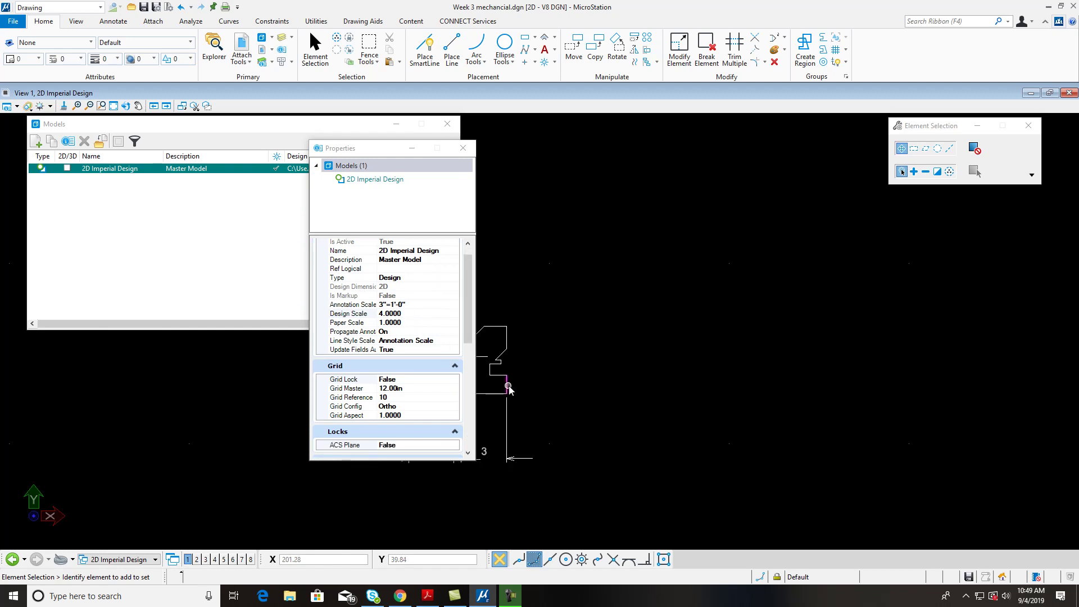
mouse_move(525, 308)
middle_mouse_down()
mouse_move(677, 299)
mouse_move(736, 278)
middle_mouse_up()
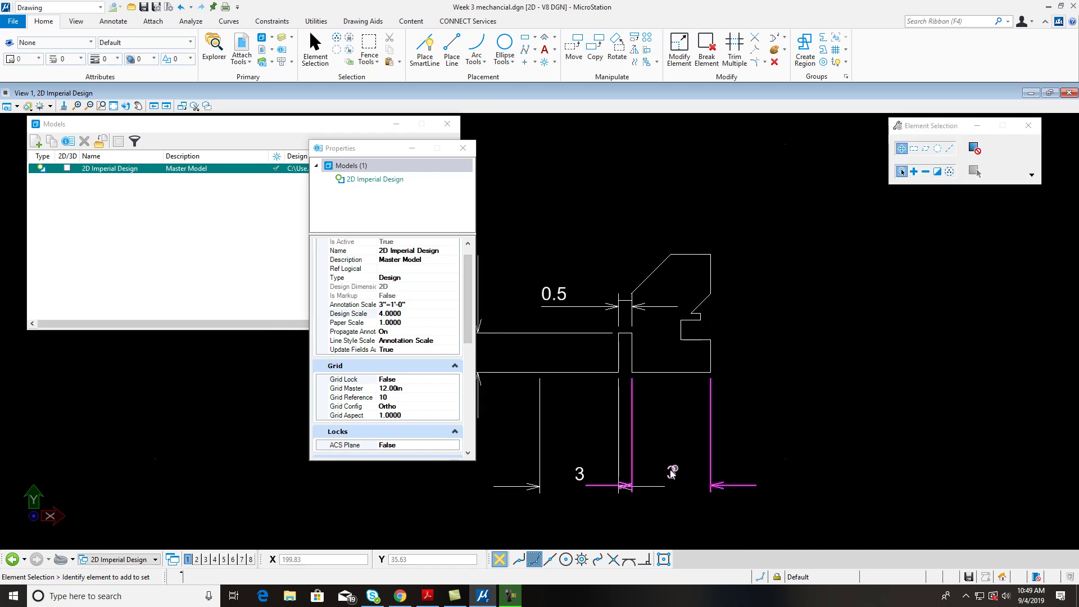
- Set the model's annotation scale to Full Size 1 = 1 and close the model properties and the models list
left_click(436, 307)
left_click(454, 304)
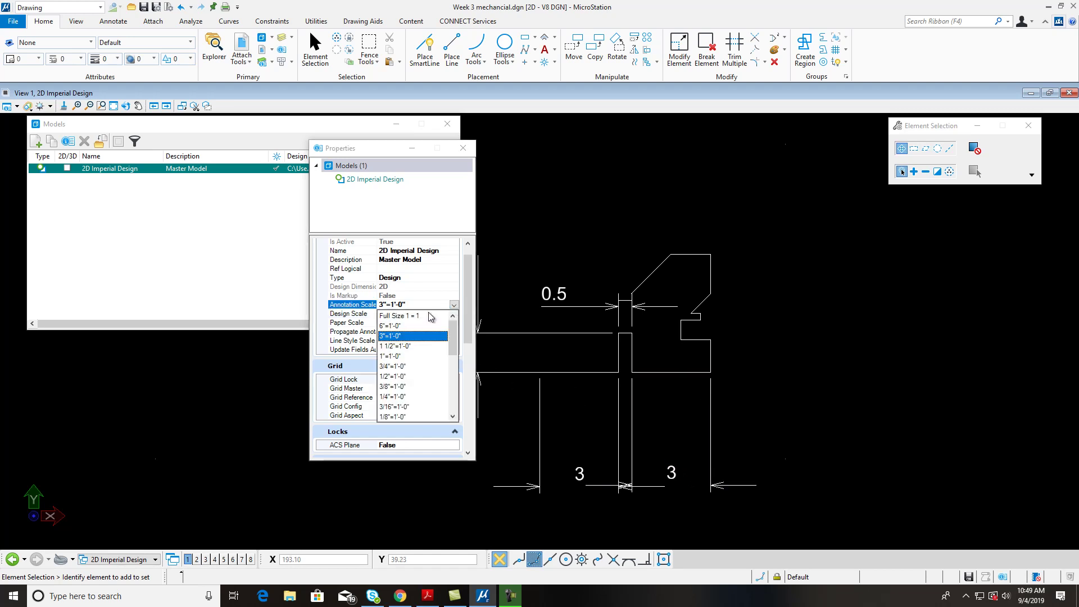
left_click(393, 316)
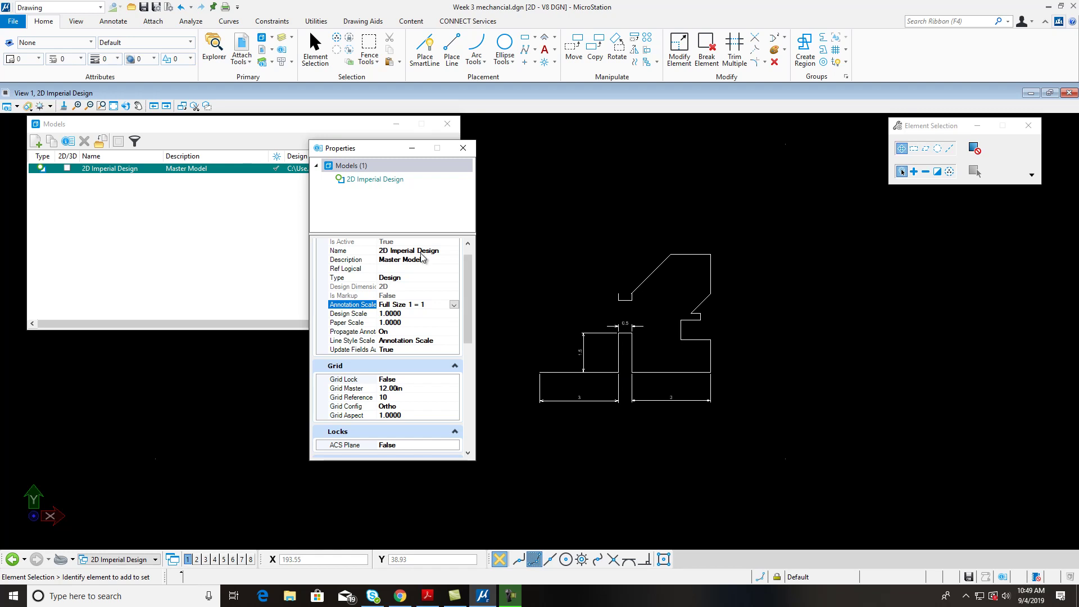
left_click(463, 148)
middle_click_drag(673, 351, 660, 401)
right_click(616, 373)
left_click(447, 124)
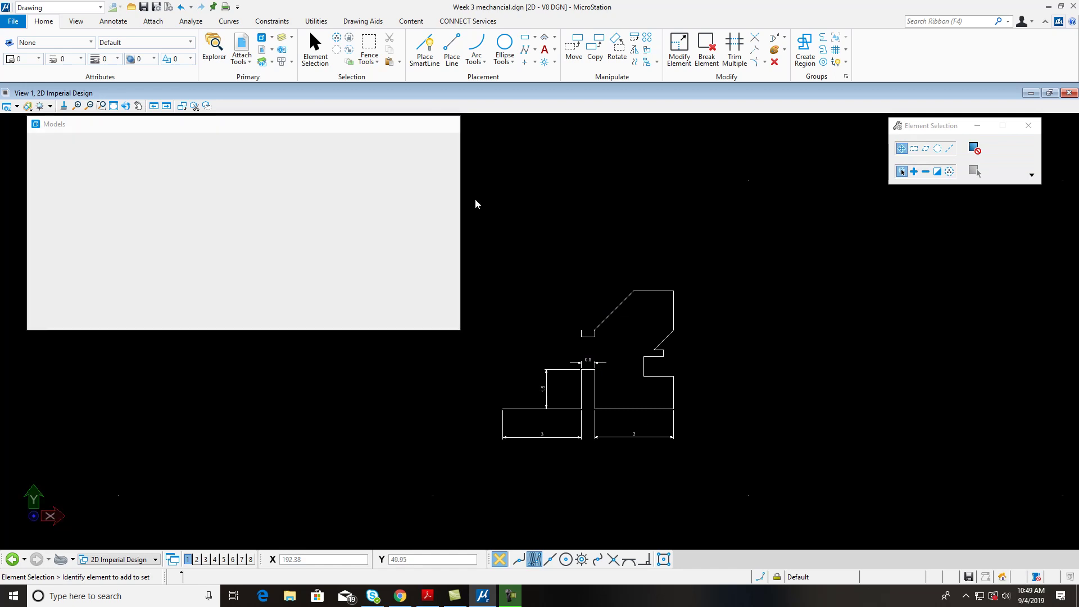
scroll(574, 368, "up", 3)
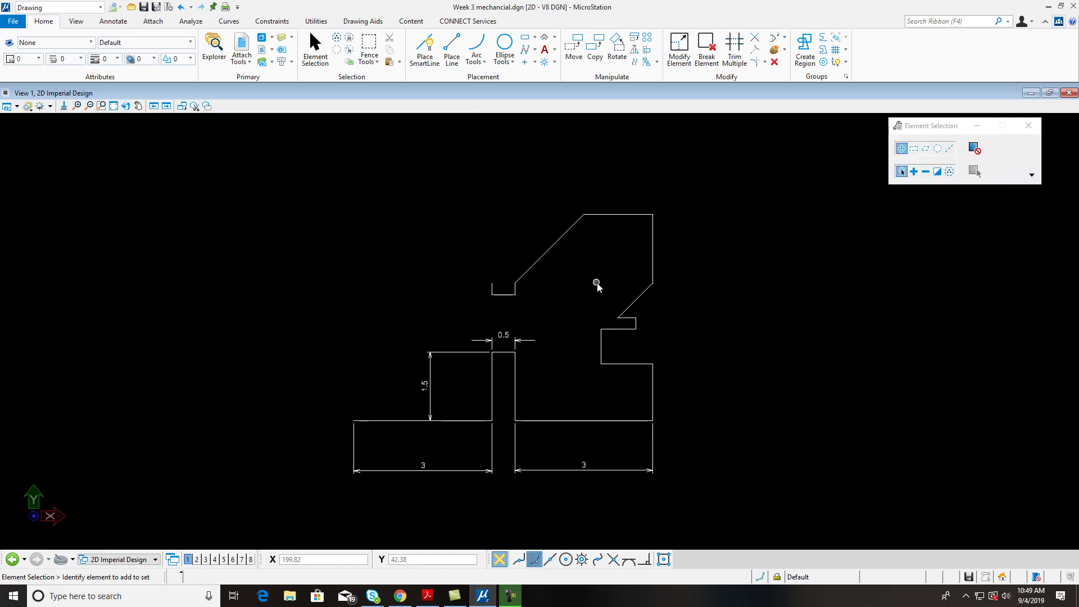